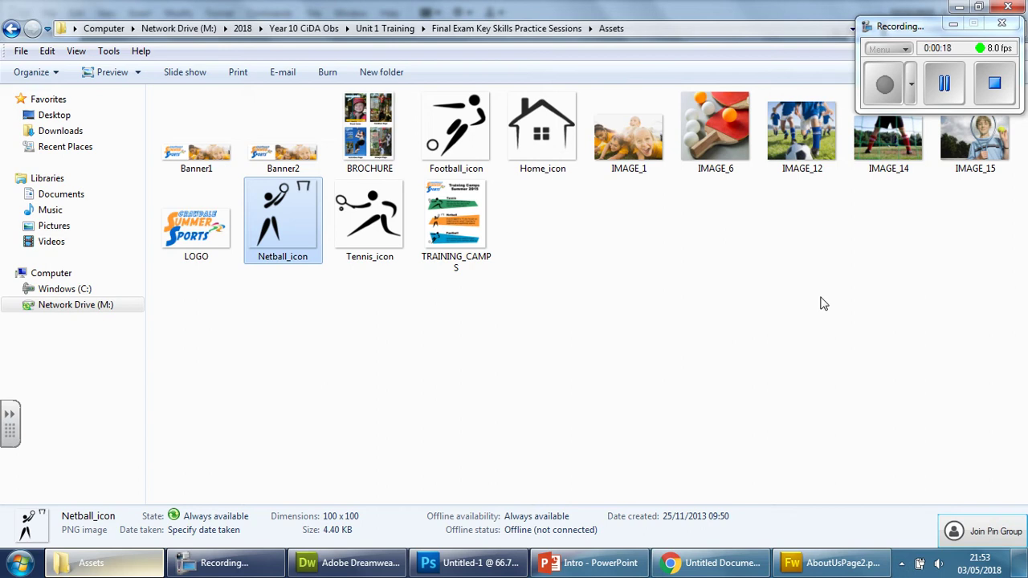
- Switch to Fireworks, replace the "About Us Page" button text with "Home" and left-align it
click(844, 565)
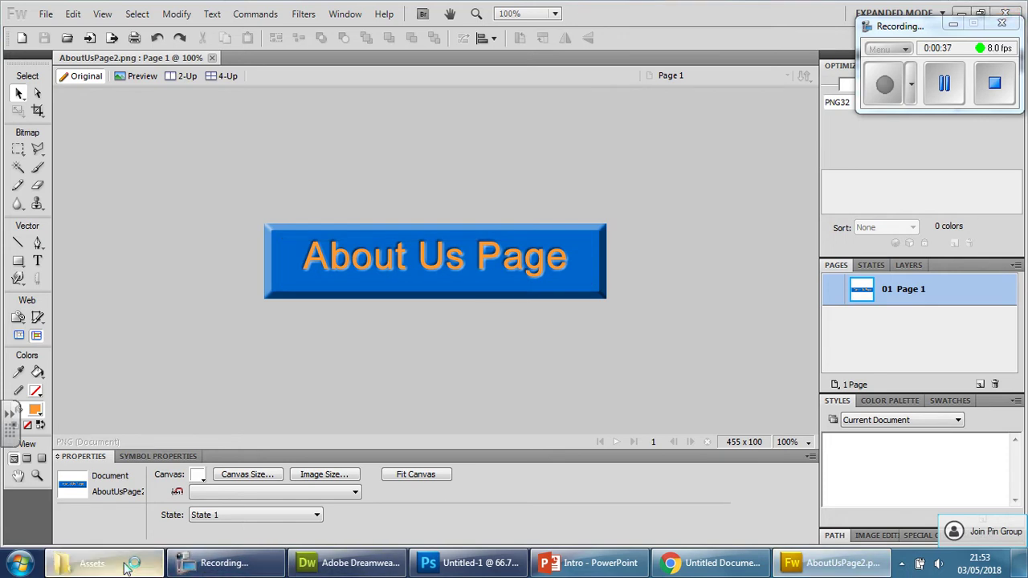
click(90, 562)
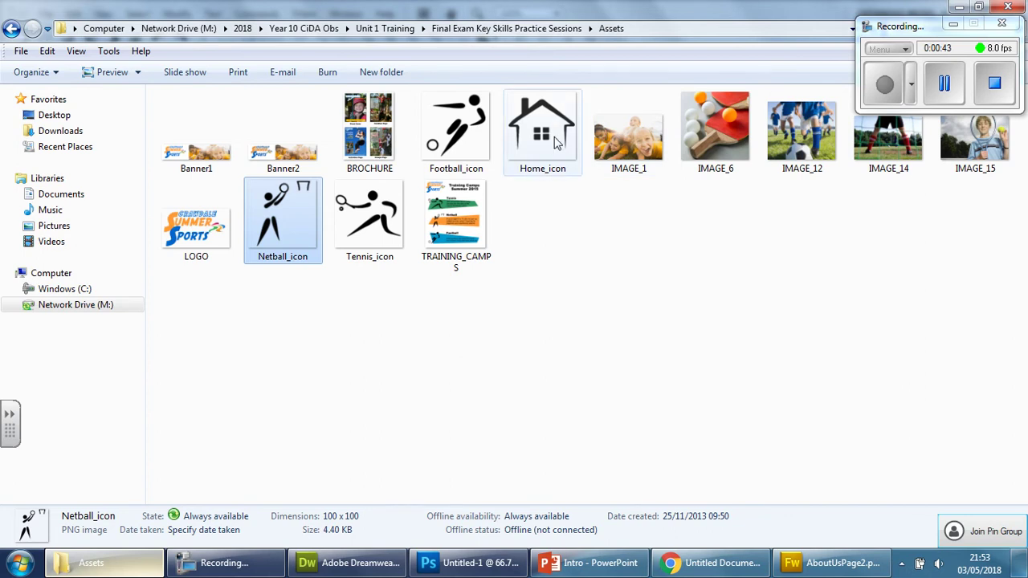
click(838, 566)
click(371, 261)
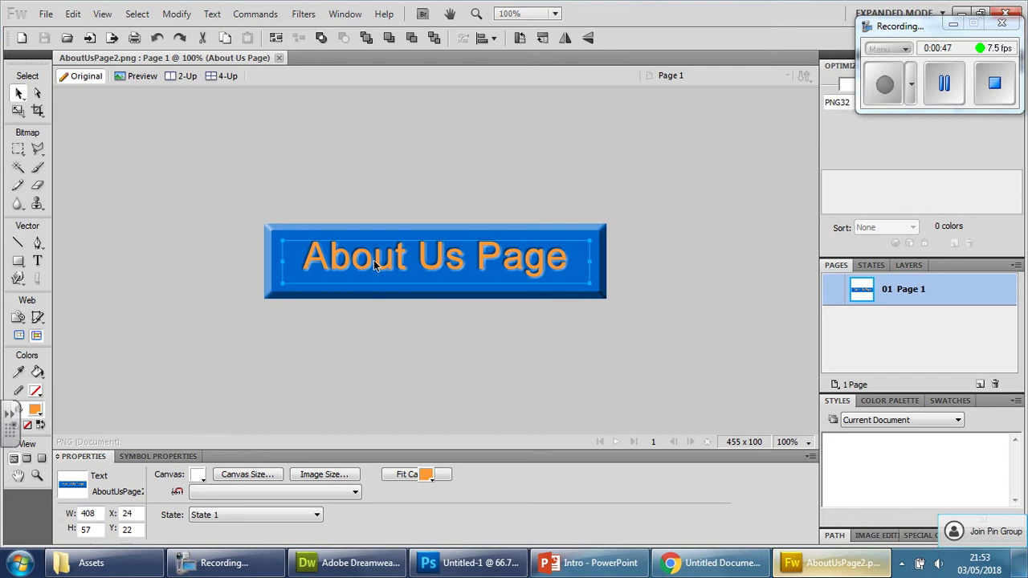
drag(302, 257, 569, 257)
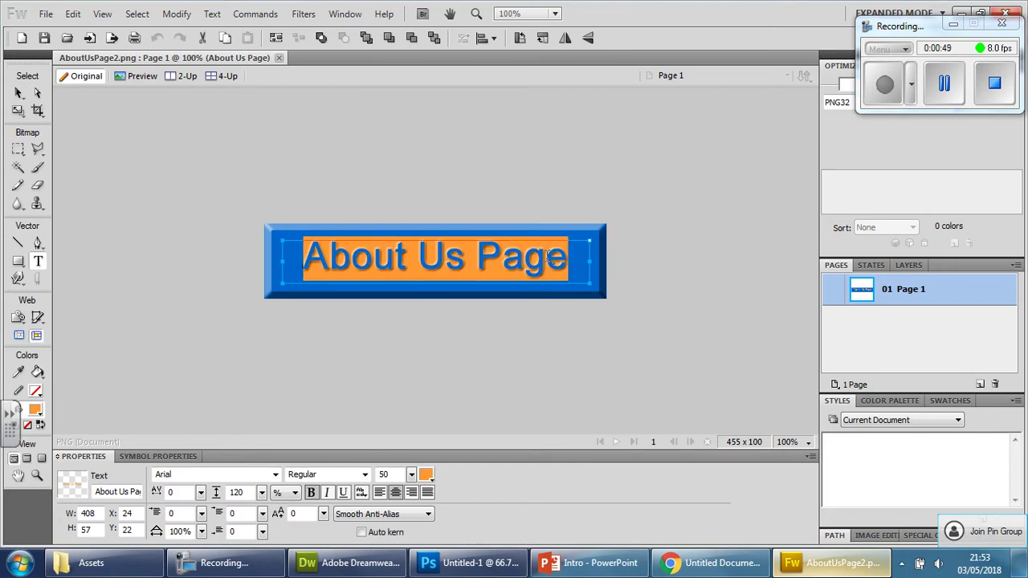
text(Home)
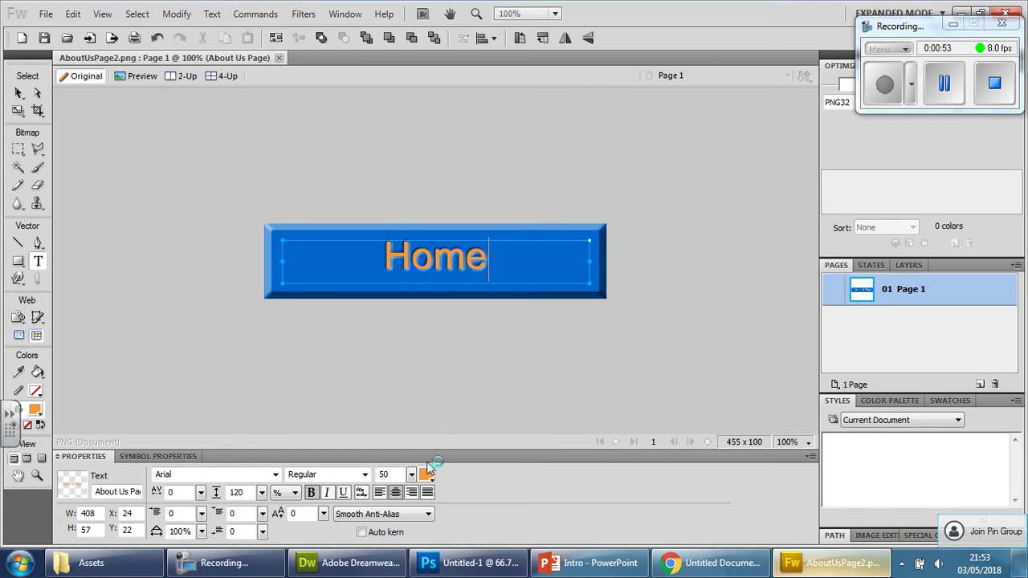
click(381, 493)
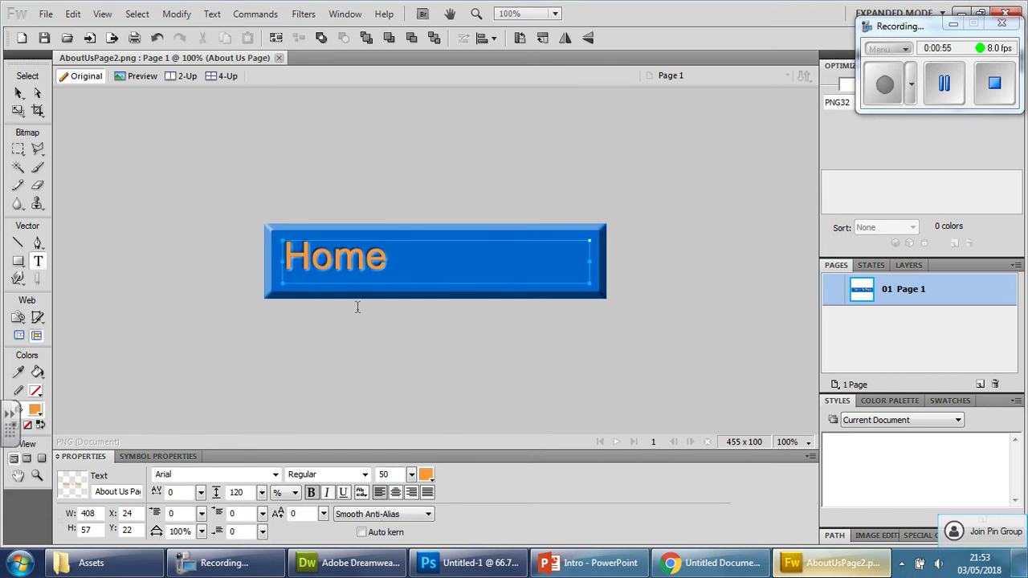
key(Escape)
click(514, 216)
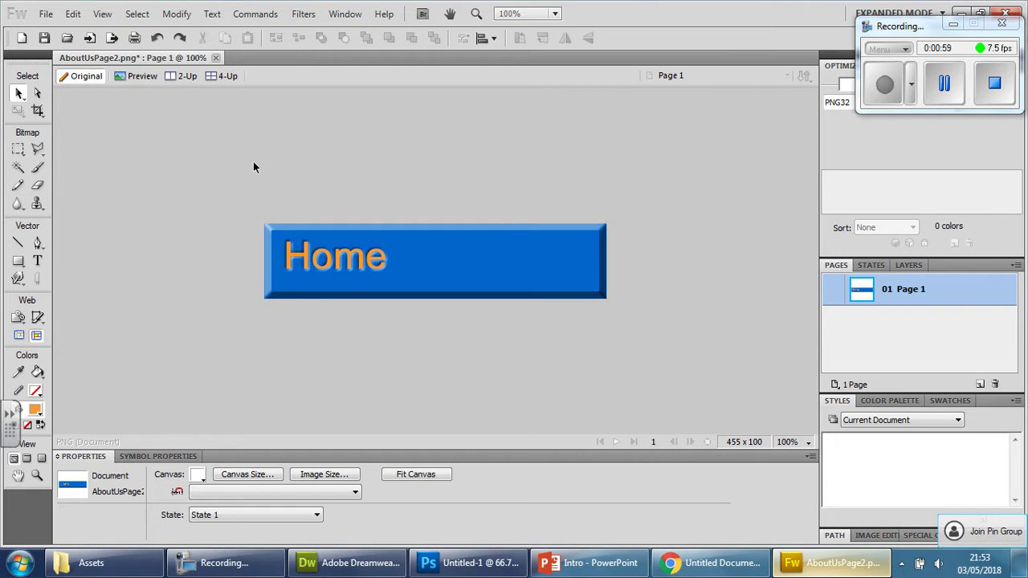
- Open Home_icon from 2018 > Year 10 CiDA Obs > Unit 1 Training > Final Exam Key Skills Practice Sessions > Assets on Network Drive (M:)
click(46, 15)
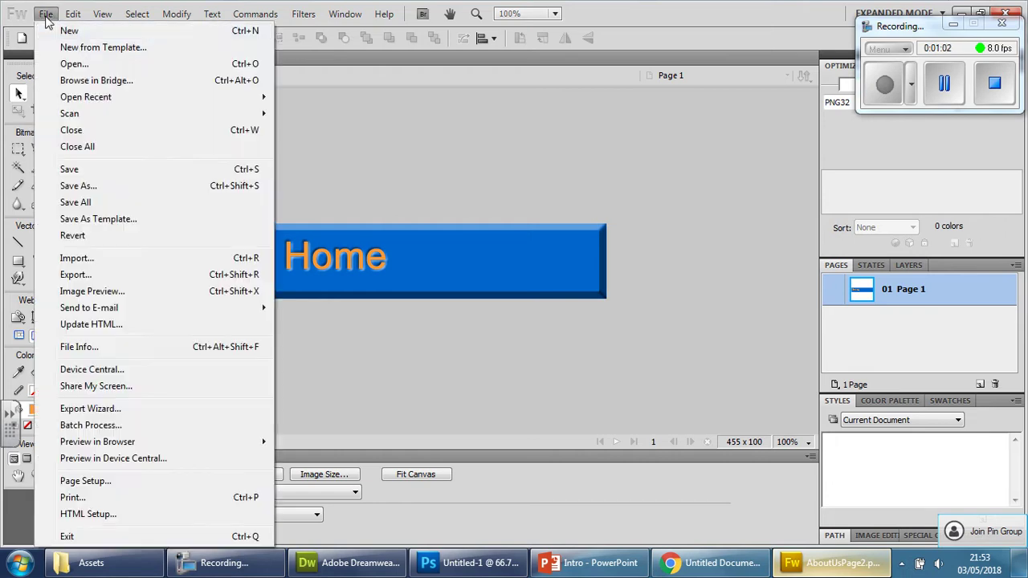
click(72, 64)
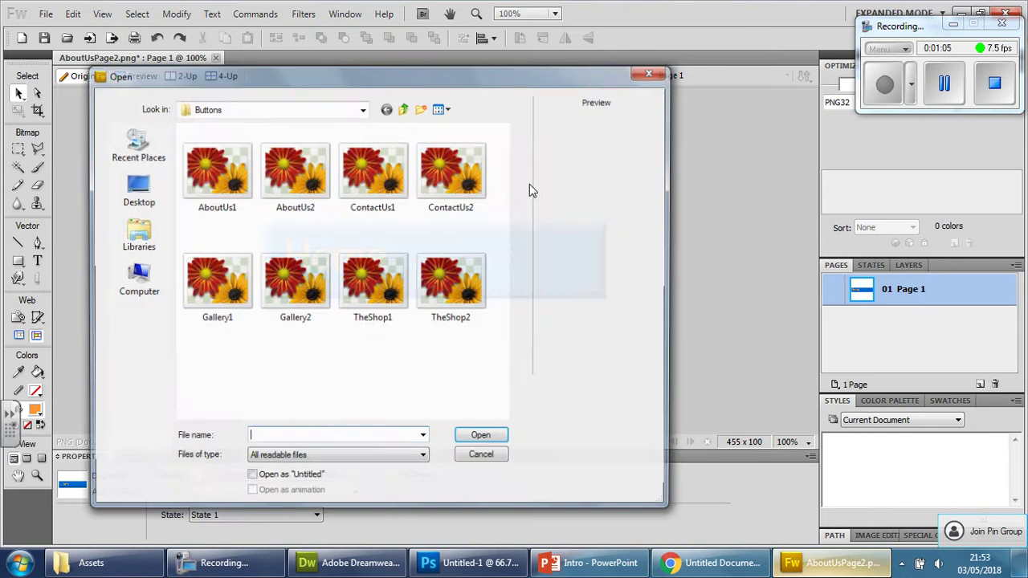
click(136, 277)
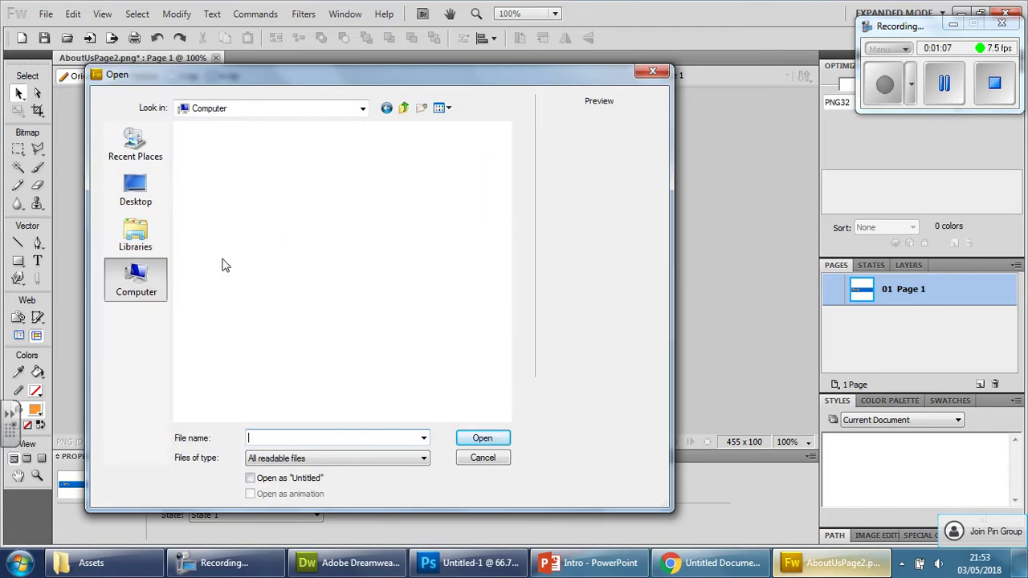
double_click(247, 270)
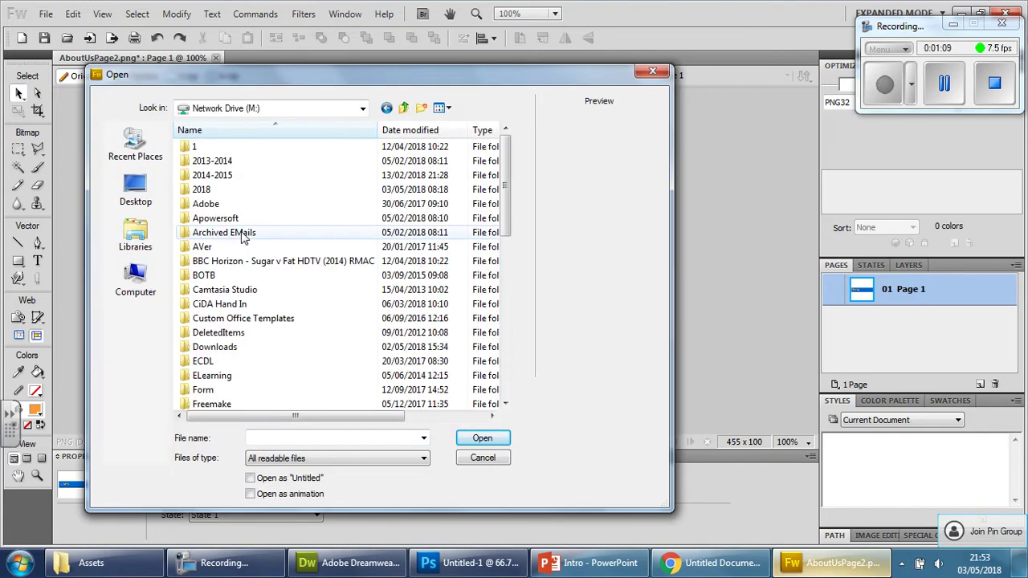
double_click(239, 188)
double_click(240, 180)
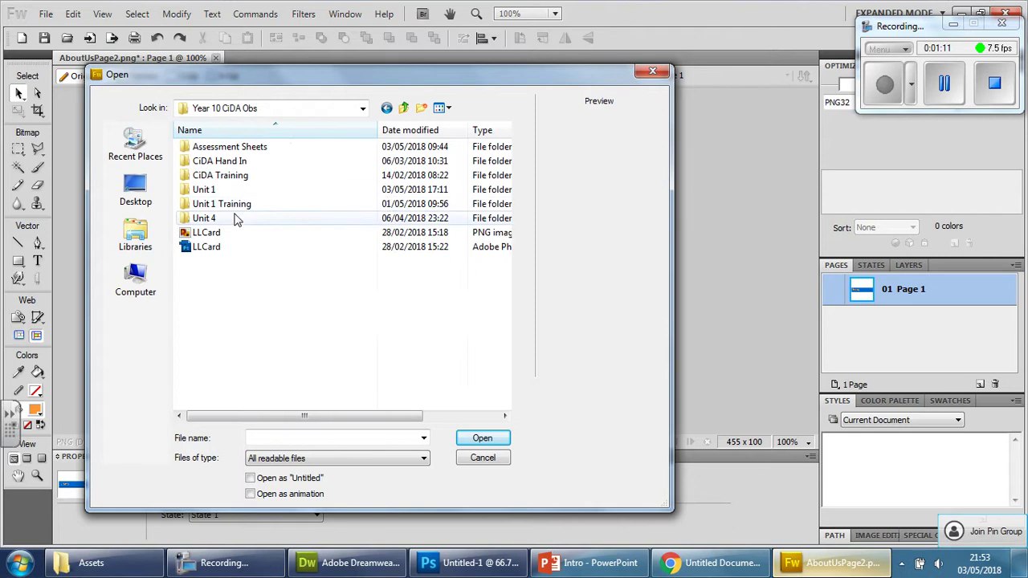
double_click(236, 204)
double_click(260, 289)
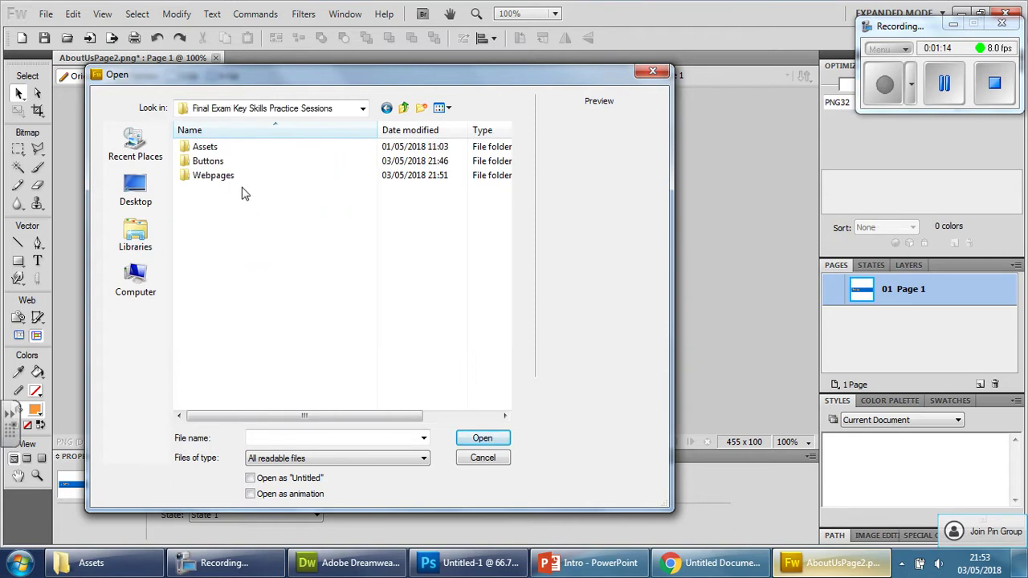
double_click(235, 149)
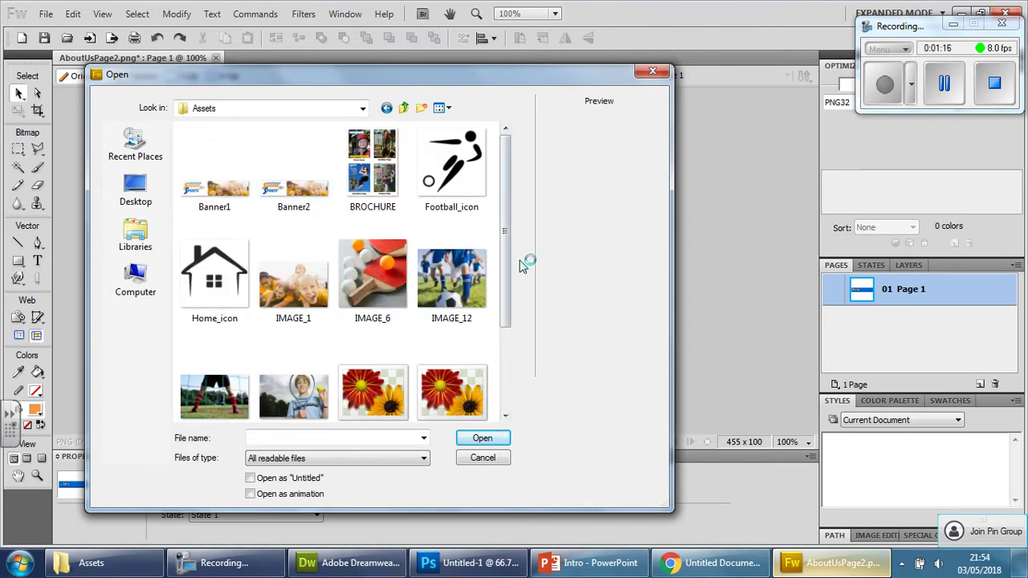
click(214, 277)
click(495, 439)
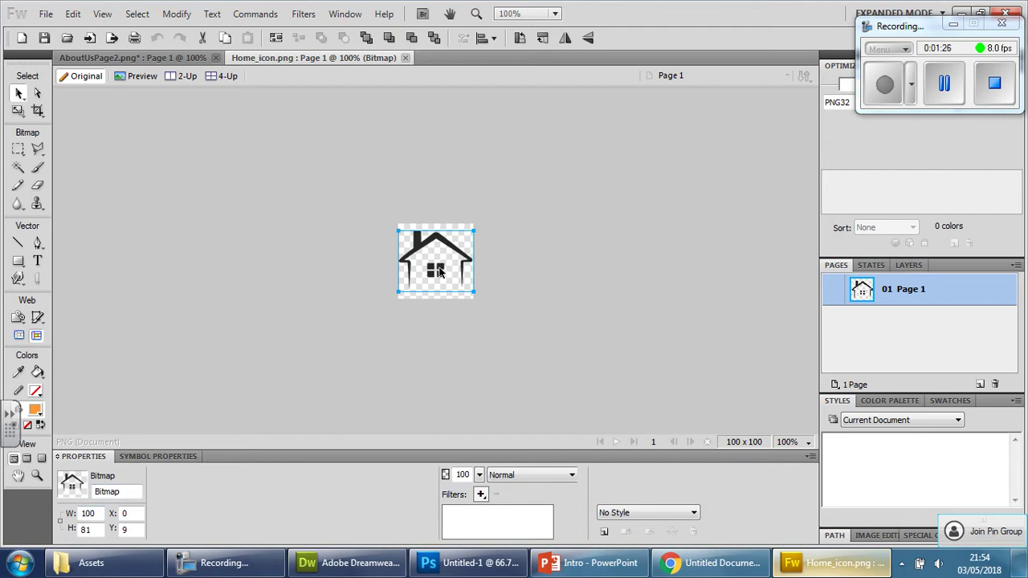
- Copy the house icon into the AboutUsPage2 button at about X 292, Y 7, undoing any accidental shift of the blue rectangle
drag(440, 271, 528, 269)
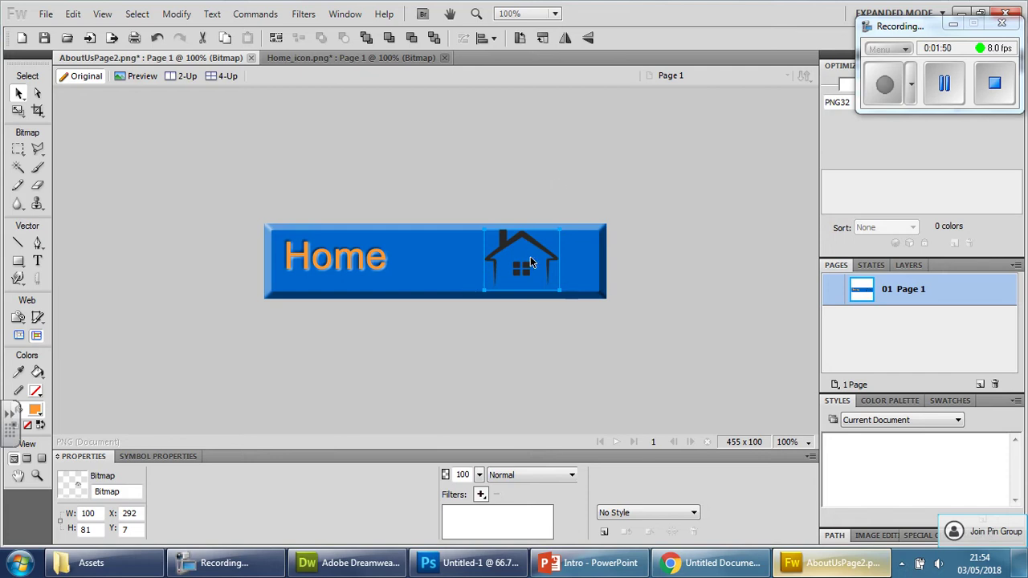
click(556, 279)
key(ctrl+z)
key(ctrl+z)
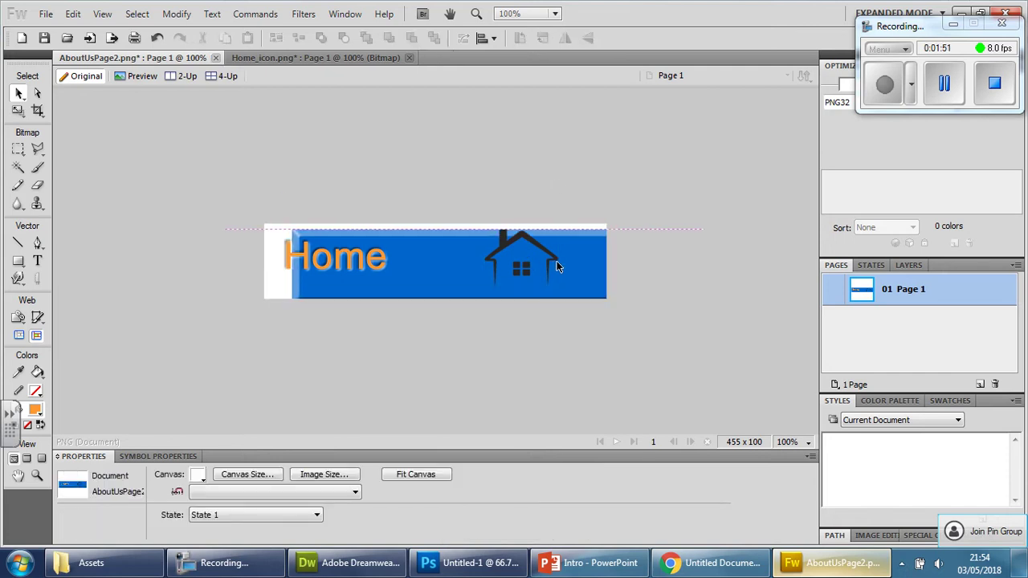
key(ctrl+z)
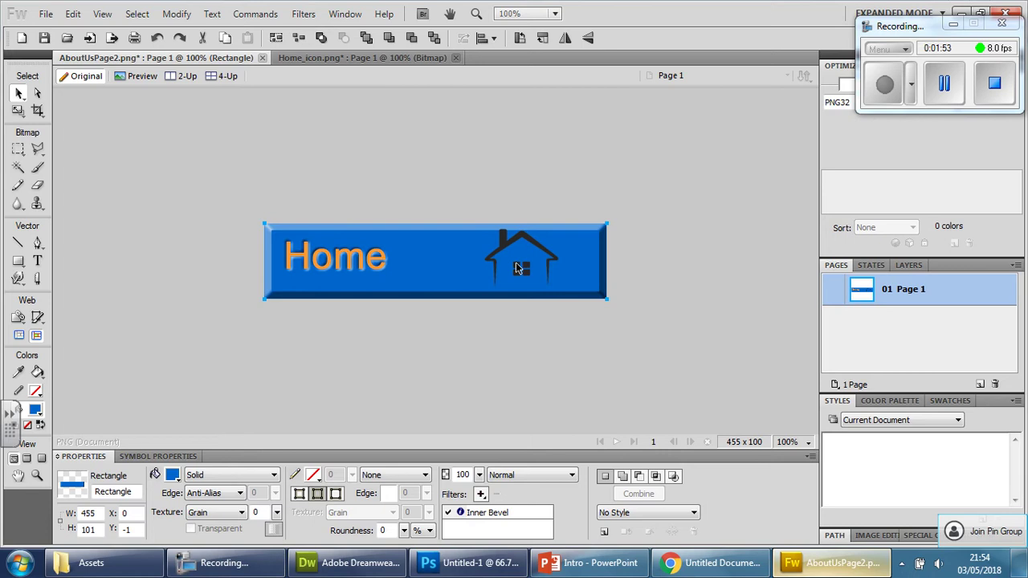
- Resize the house icon to 90 wide by 70 high and move it to about X 342, Y 15 on the button
click(518, 268)
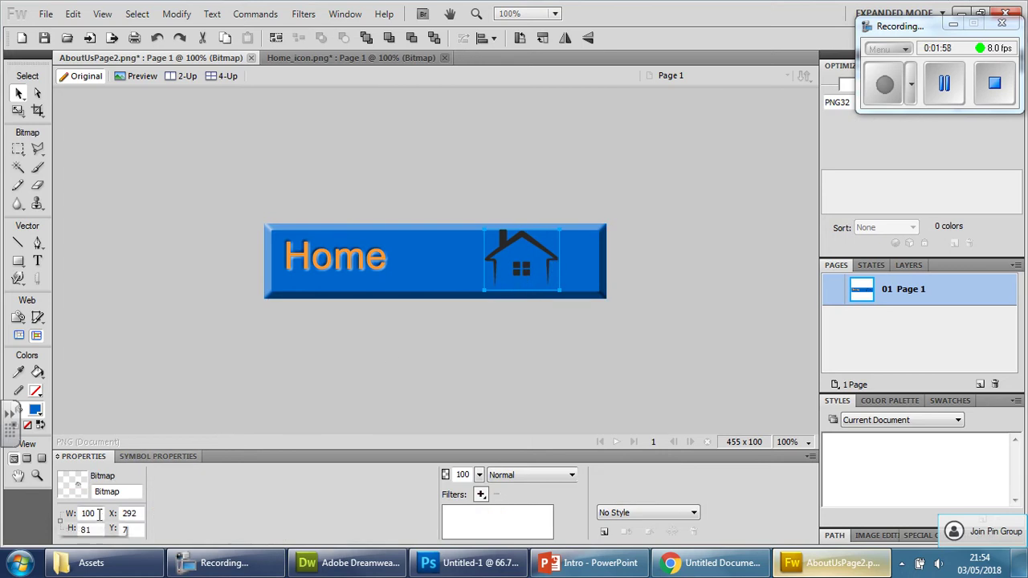
drag(97, 514, 71, 514)
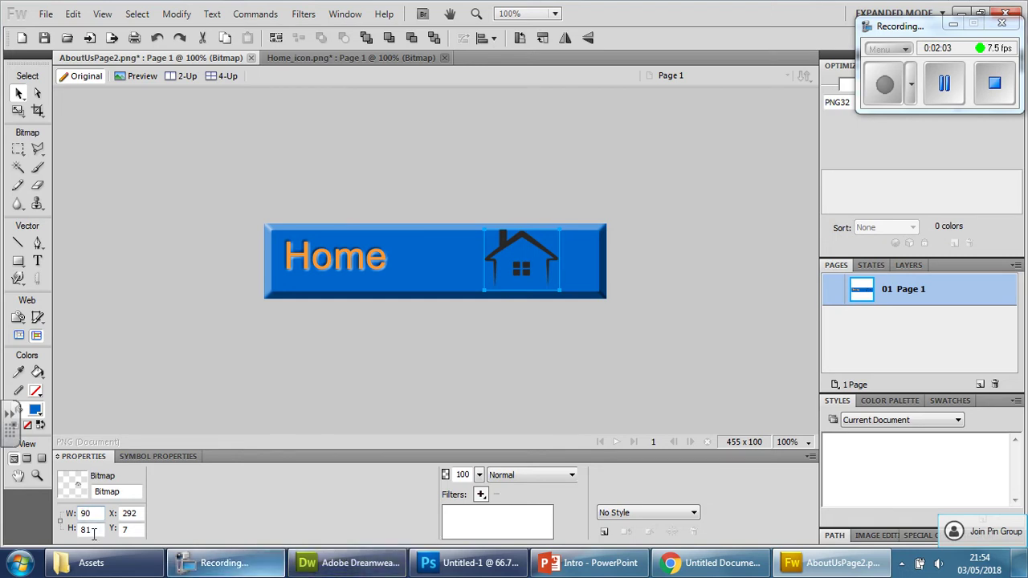
drag(94, 533, 79, 534)
text(7)
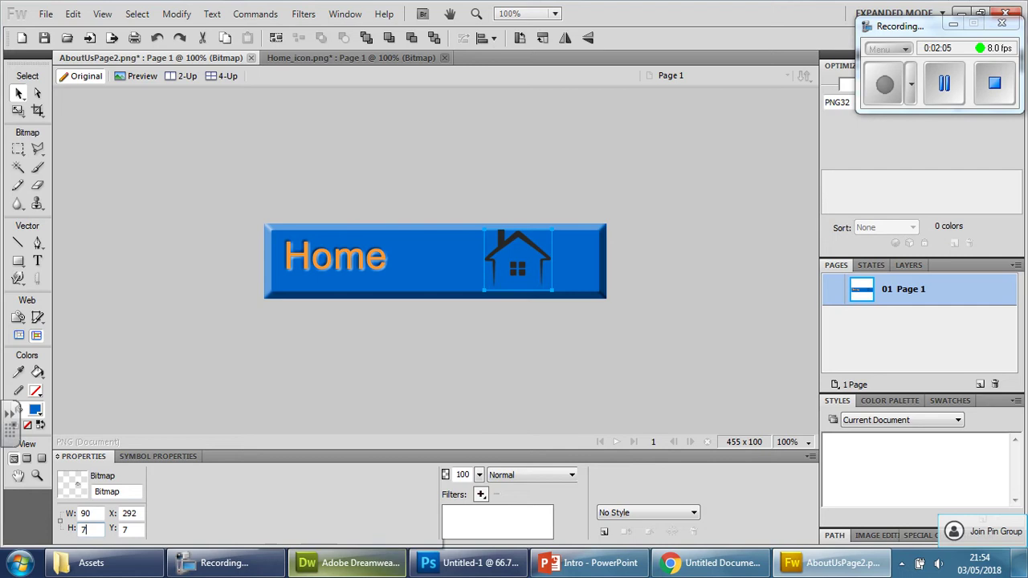
text(0)
click(90, 513)
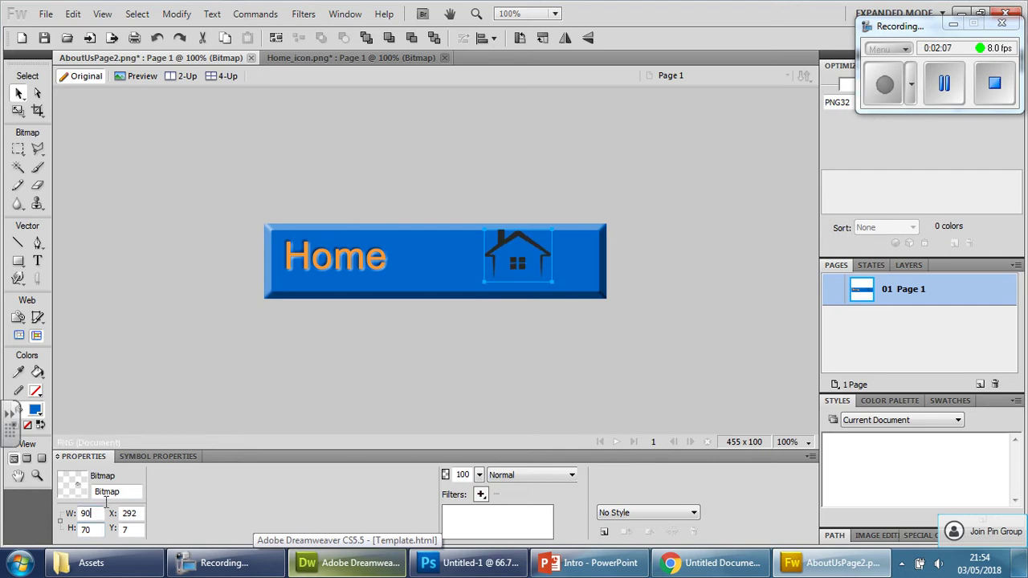
drag(530, 255, 557, 270)
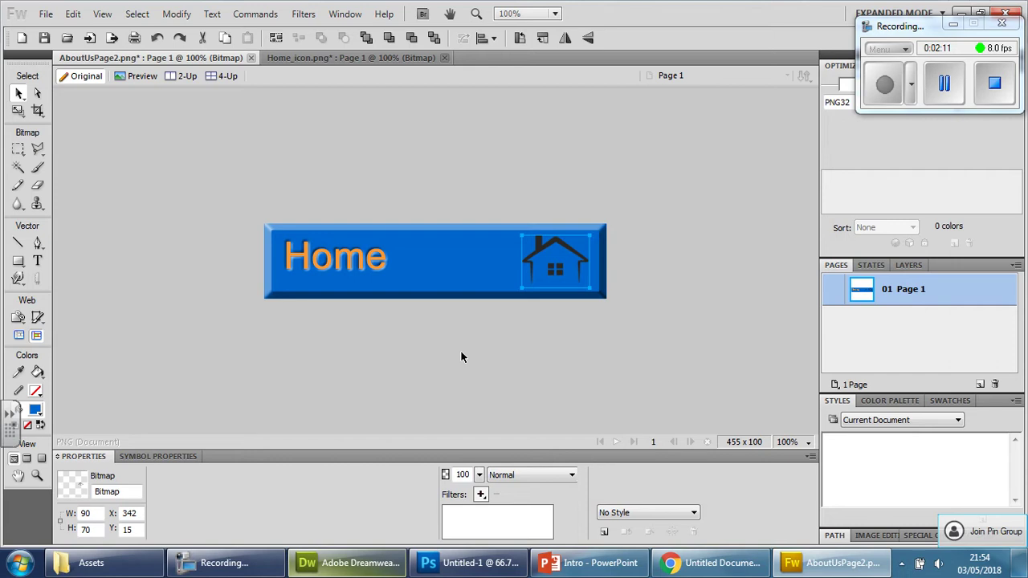
- Sample the orange of the "Home" text as fill colour and fill the house icon's roof and wall outline with the Paint Bucket
click(35, 409)
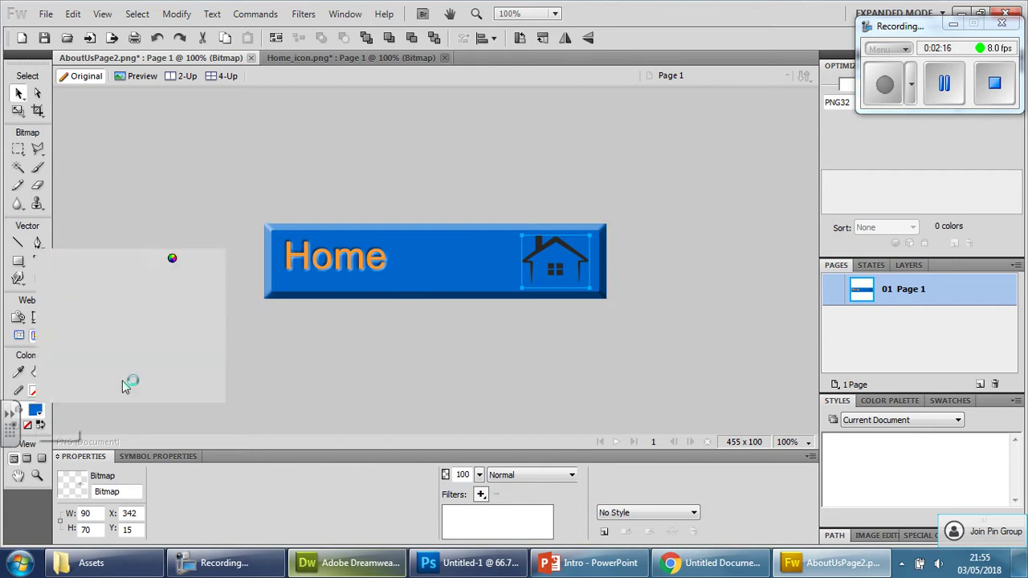
click(306, 250)
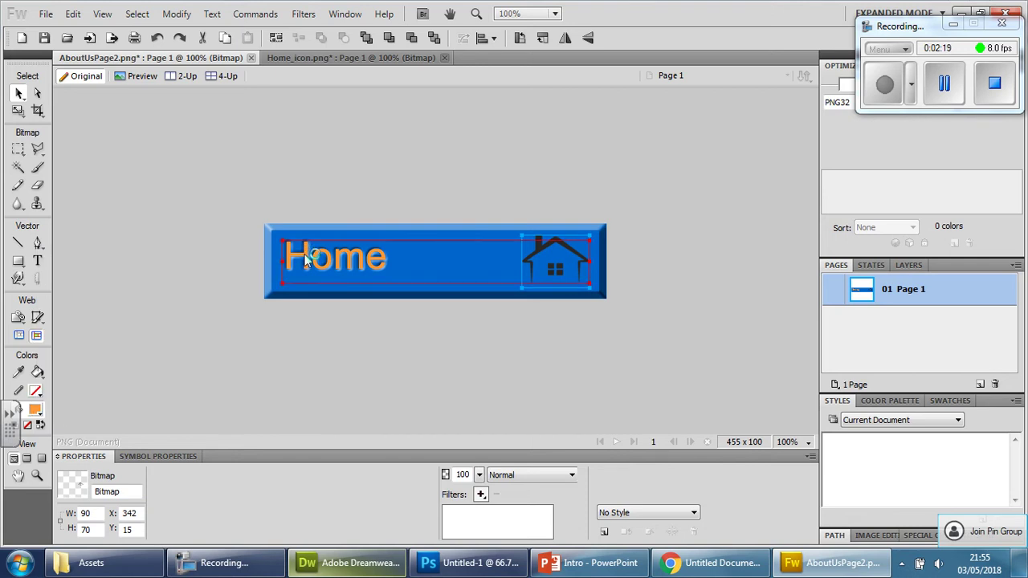
click(36, 372)
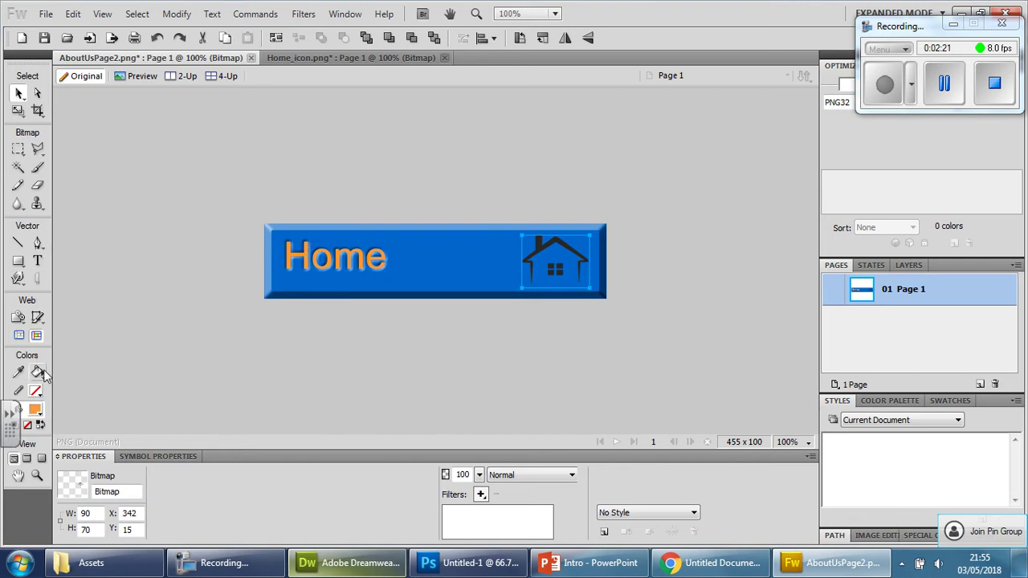
click(542, 241)
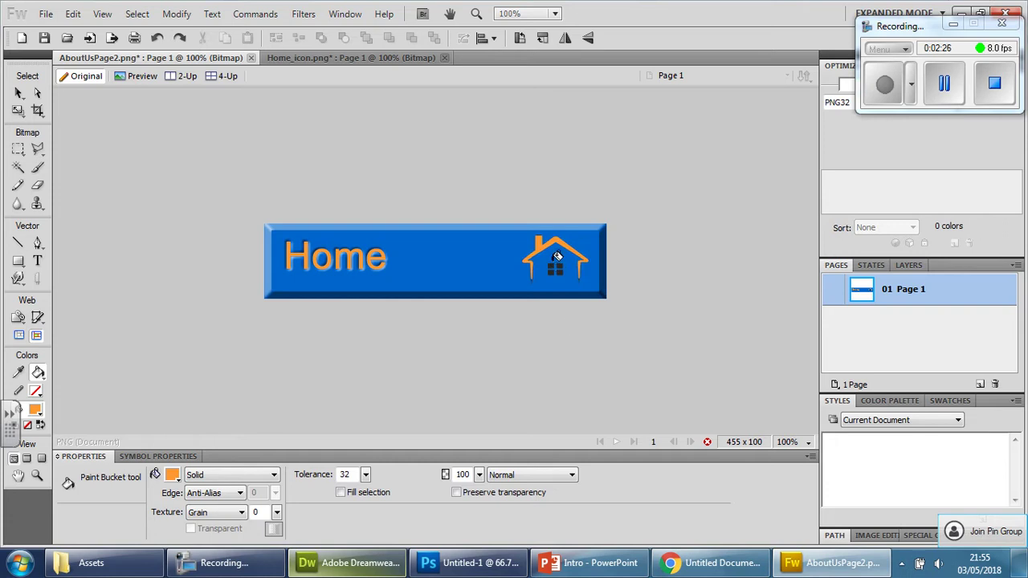
key(v)
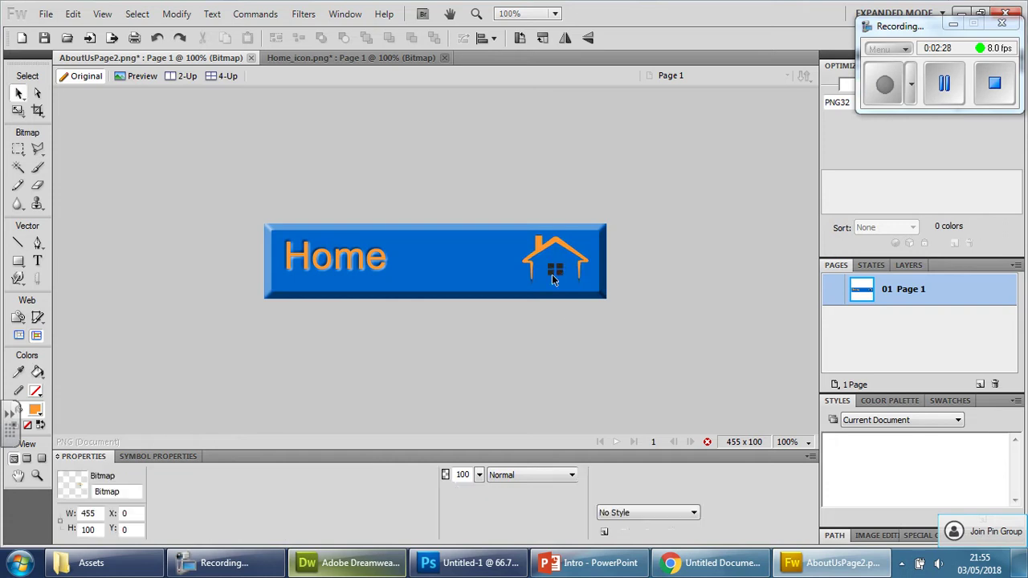
- Fill the four window panes of the house icon with the same orange using the Paint Bucket
key(ctrl+equal)
key(k)
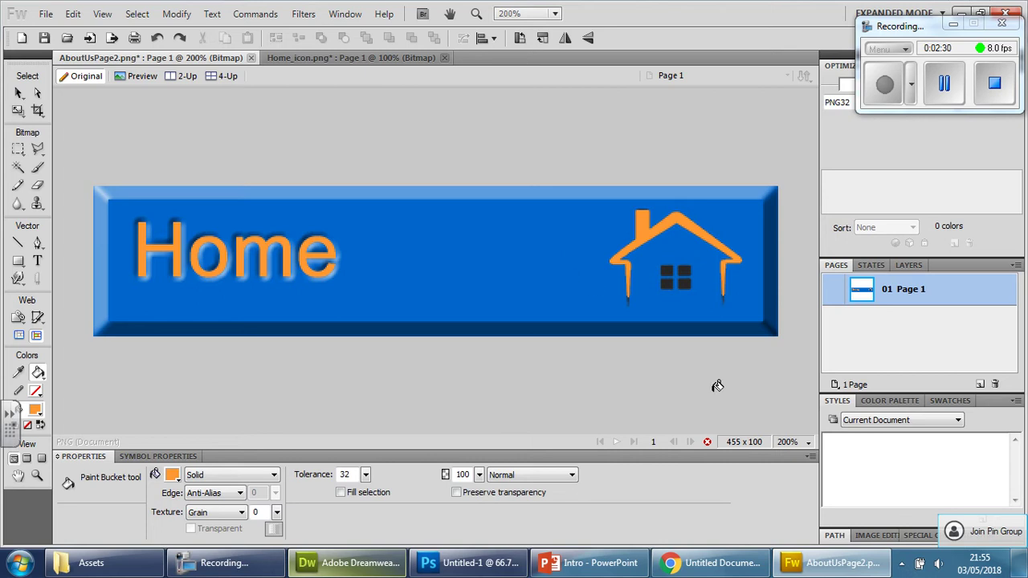
click(808, 442)
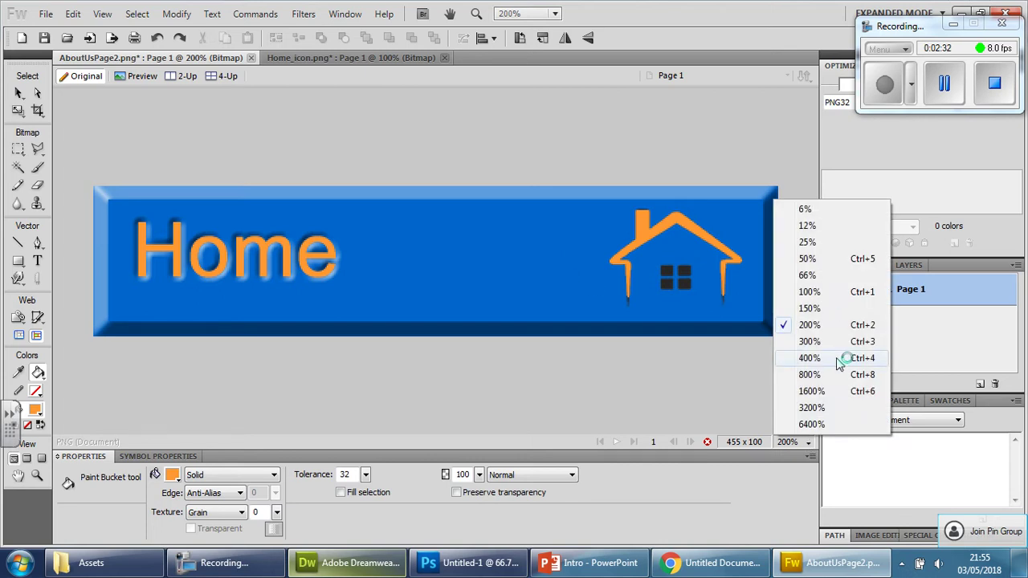
click(668, 273)
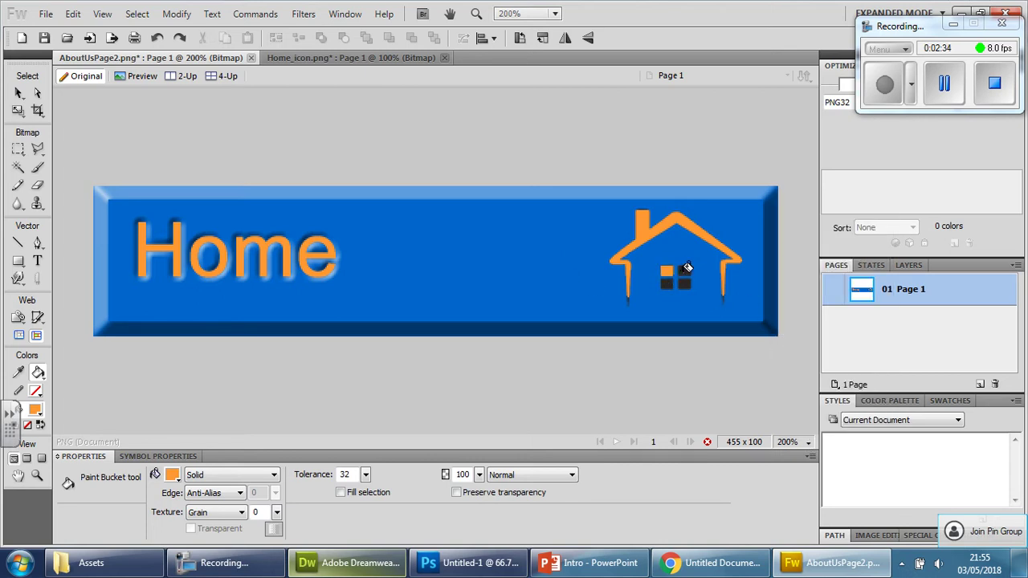
click(682, 271)
click(667, 281)
click(684, 280)
- Fill the remaining dark lower tips of the house icon's walls with orange
key(ctrl+equal)
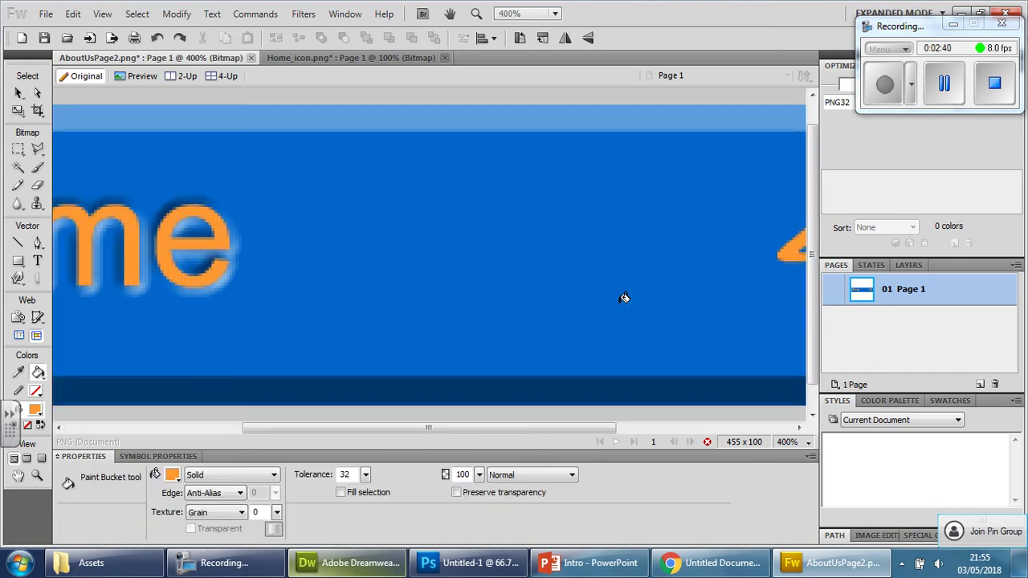
drag(594, 434, 735, 405)
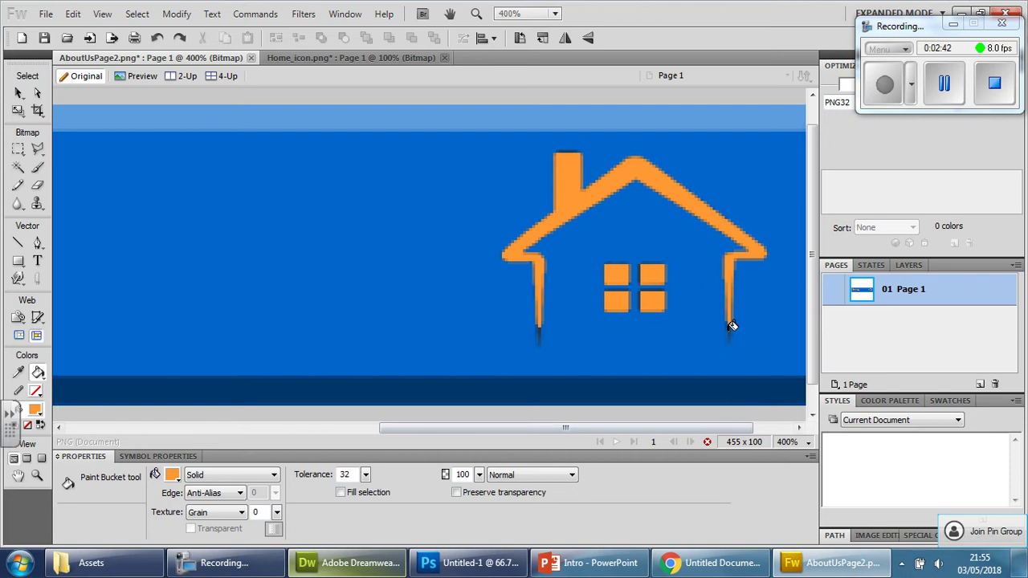
click(540, 337)
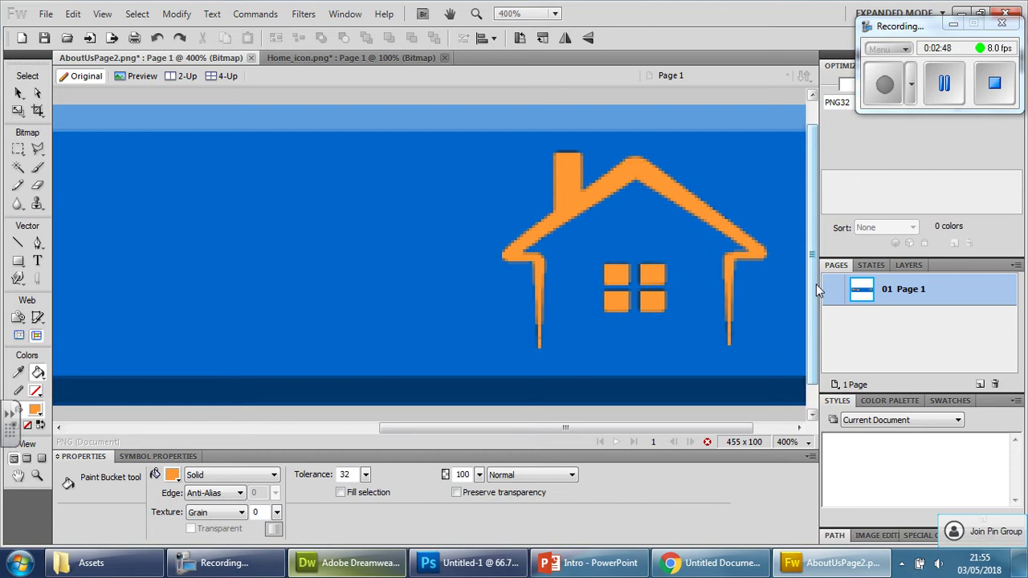
key(v)
key(ctrl+minus)
key(ctrl+minus)
key(ctrl+minus)
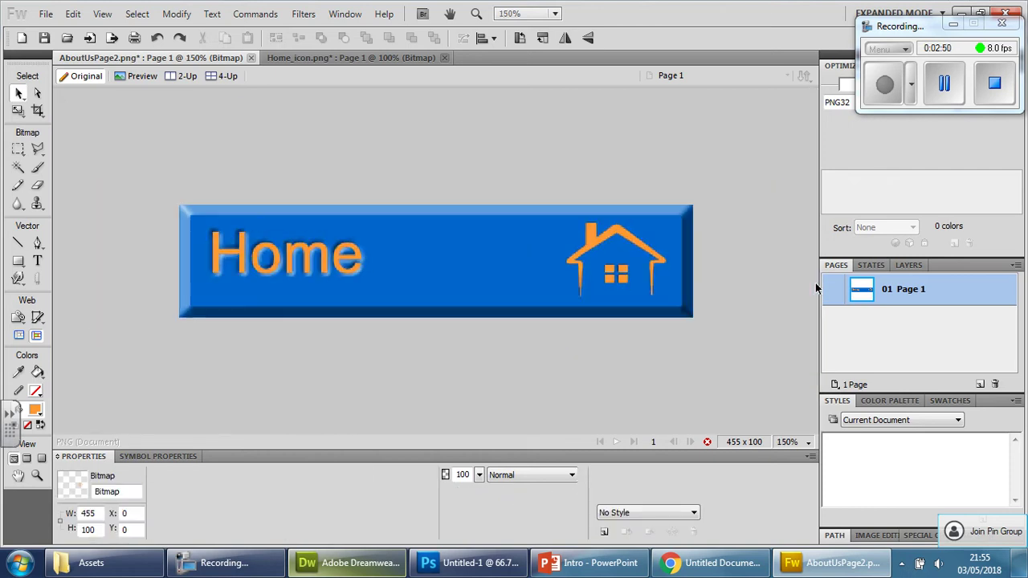
- Show the button at 100% zoom and select the house icon
key(ctrl+minus)
key(k)
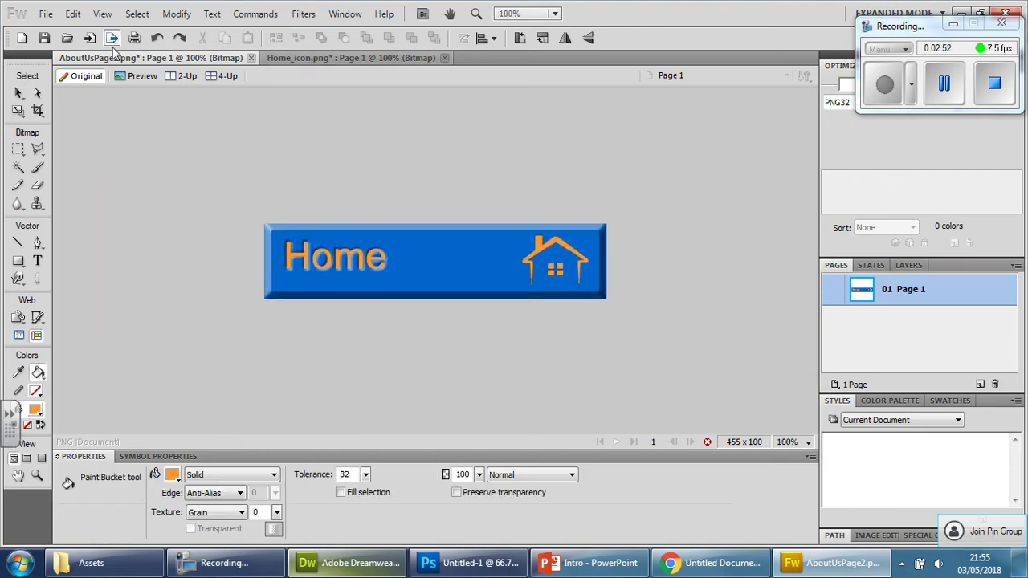
click(20, 95)
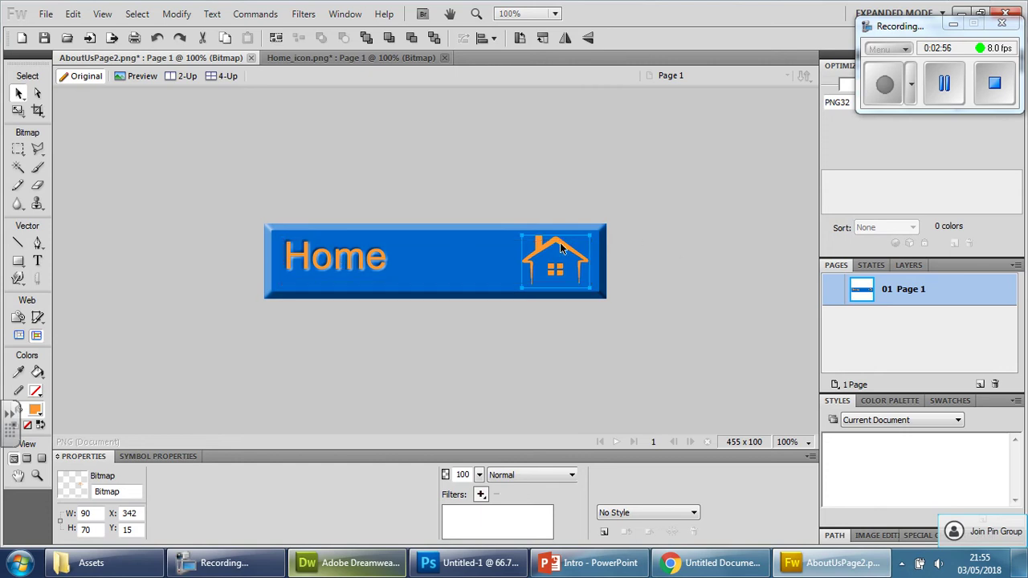
- Try the Outer Bevel filter on the house icon and remove it again
click(481, 494)
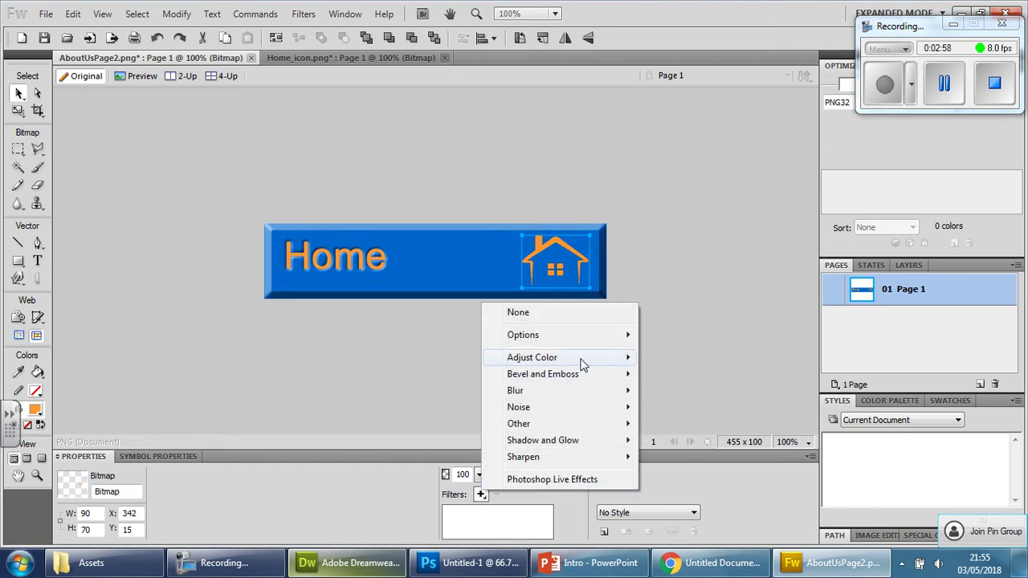
mouse_move(587, 378)
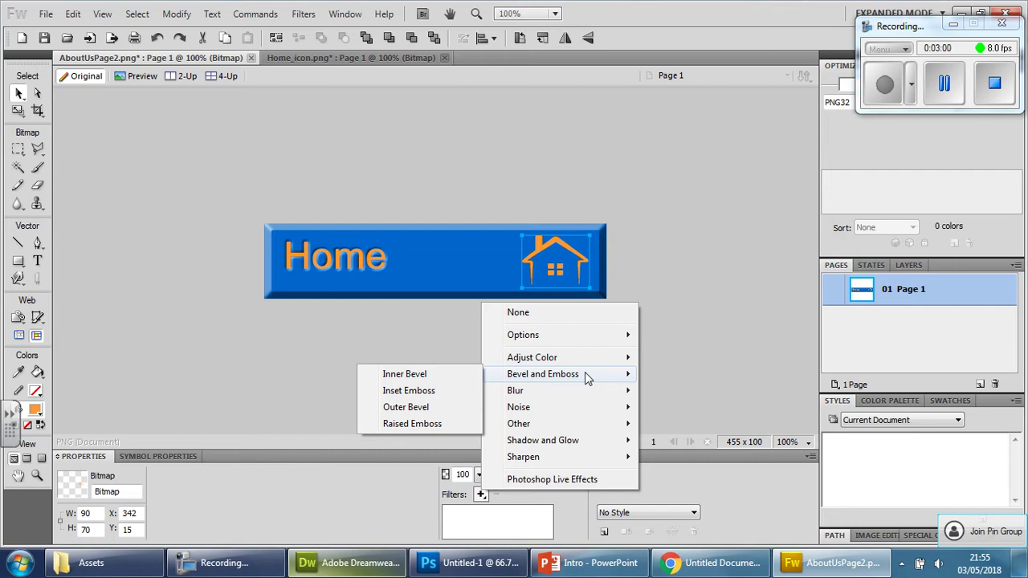
click(412, 424)
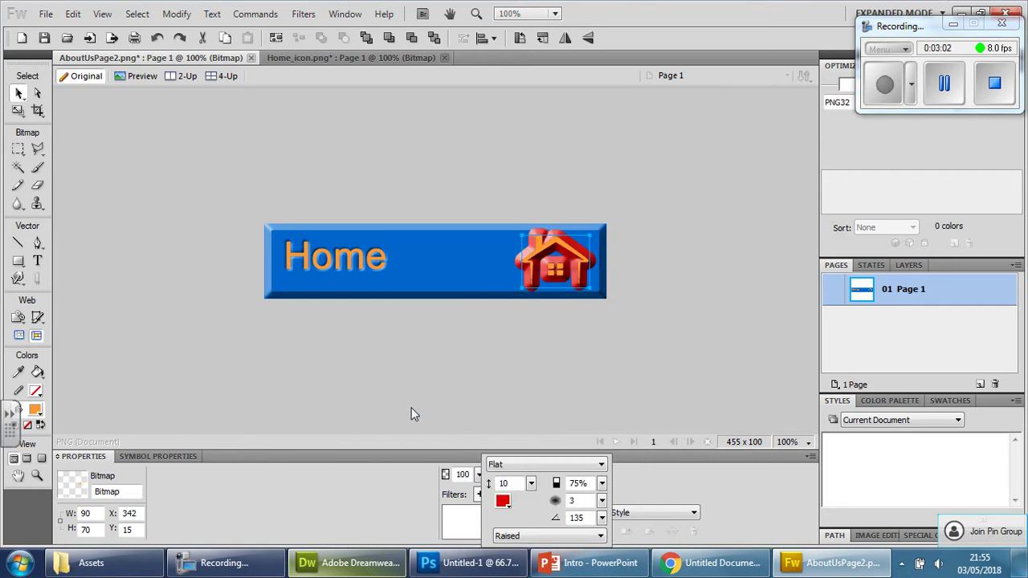
click(595, 447)
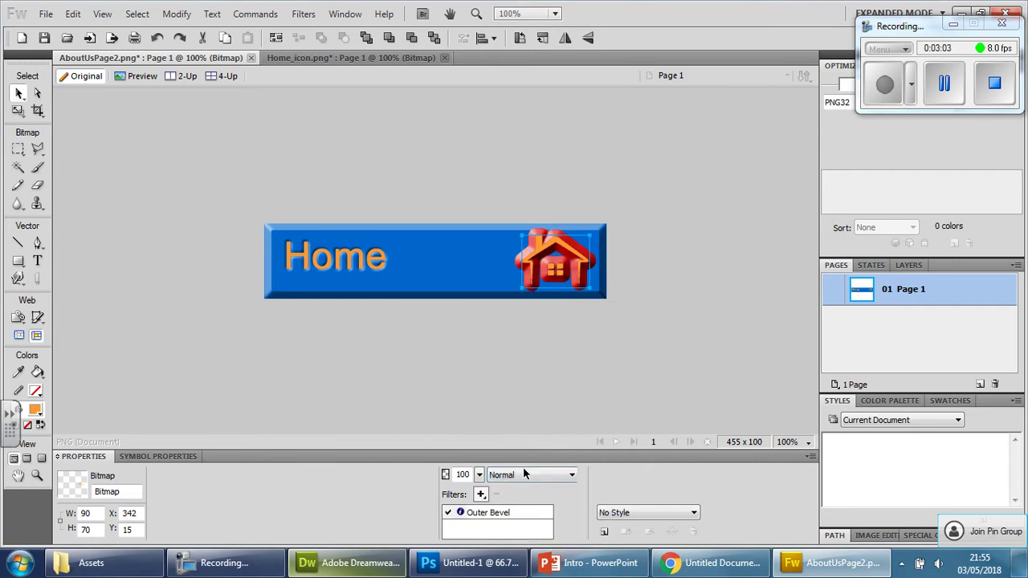
click(489, 513)
click(496, 494)
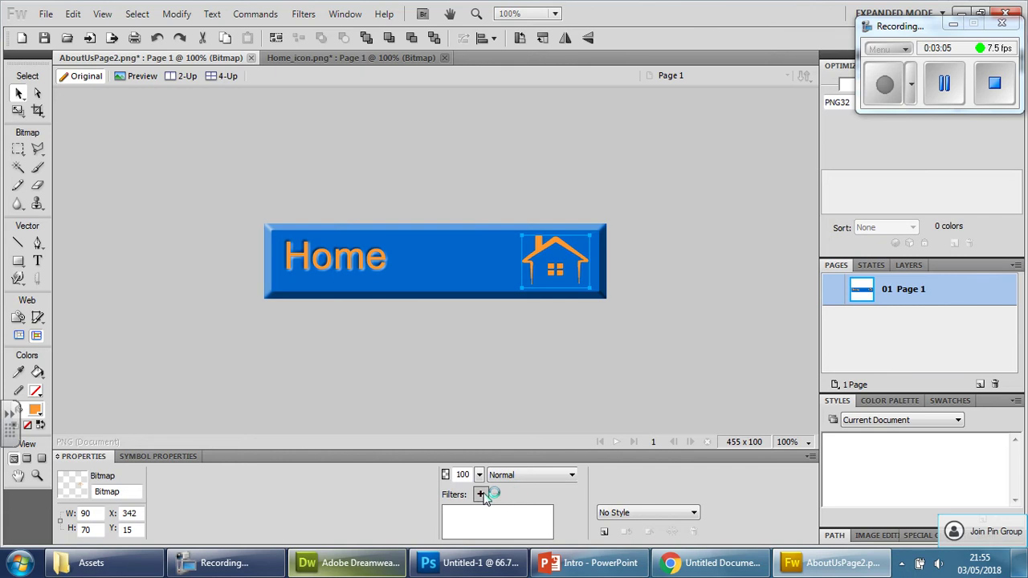
- Apply the Inset Emboss filter to the house icon with its default settings and deselect the icon
click(480, 494)
mouse_move(593, 378)
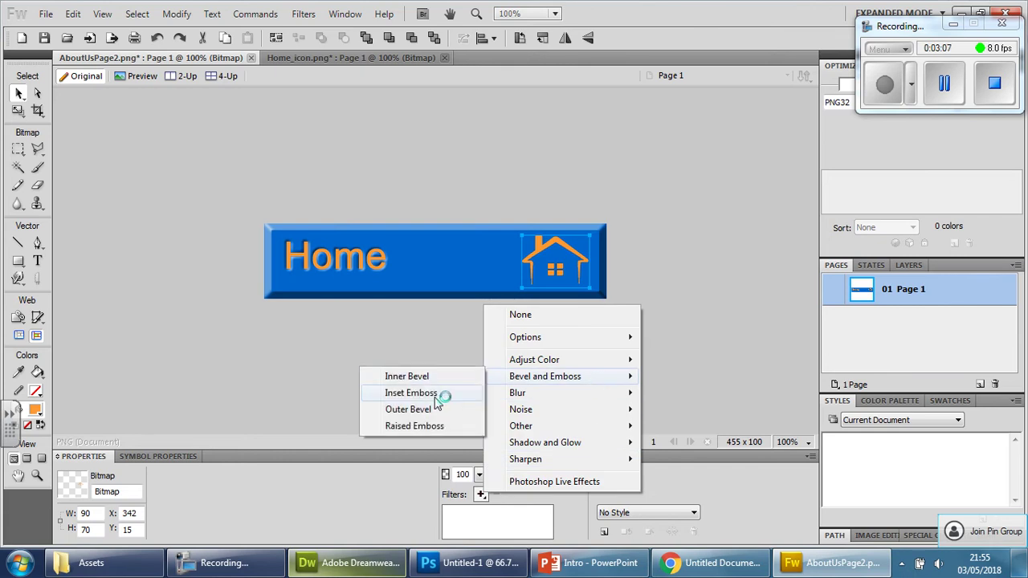
click(439, 393)
click(576, 373)
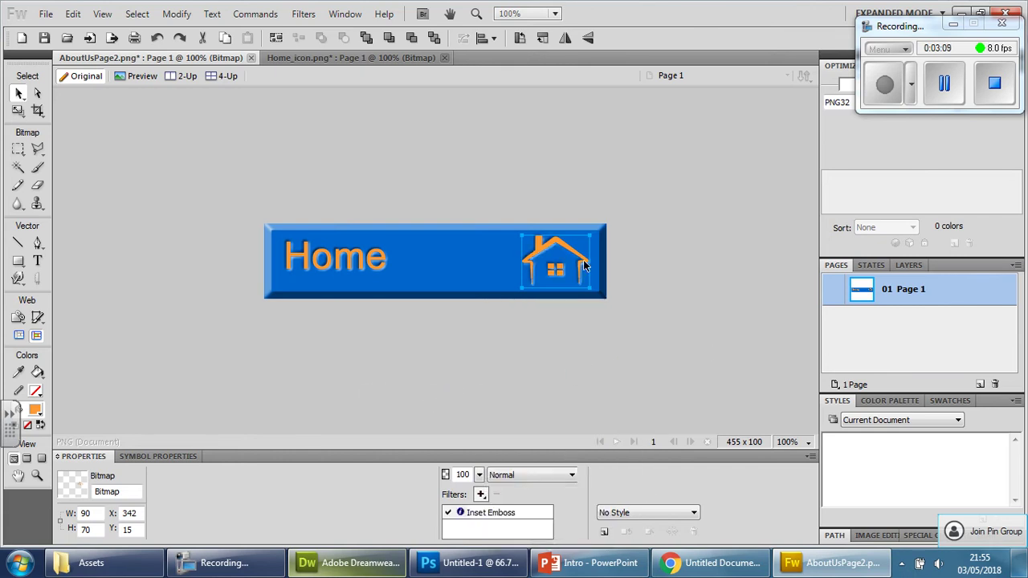
click(710, 350)
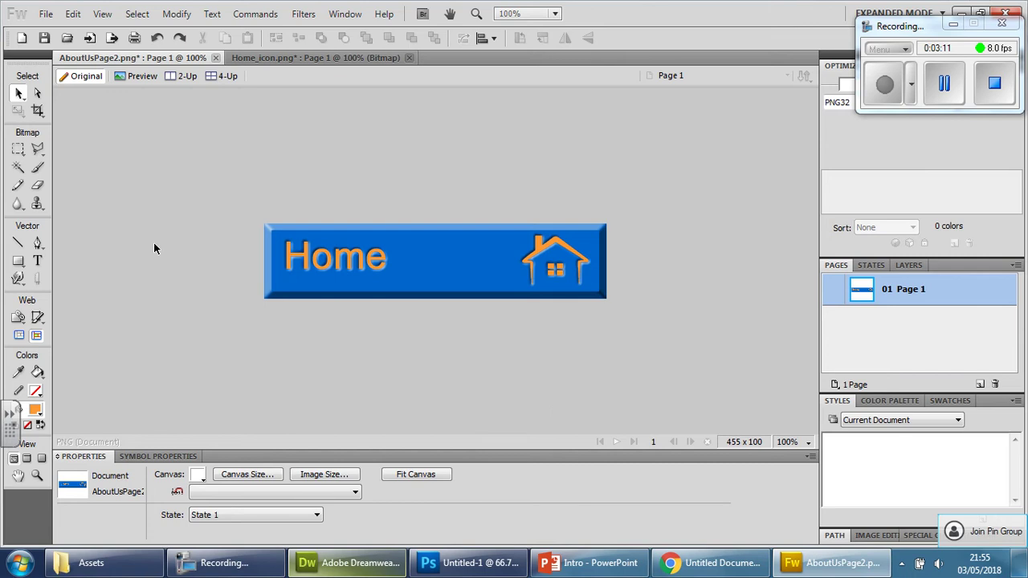
- Save the button under the name HomePage2 as a Fireworks PNG in the Buttons folder, replacing the existing file
click(46, 14)
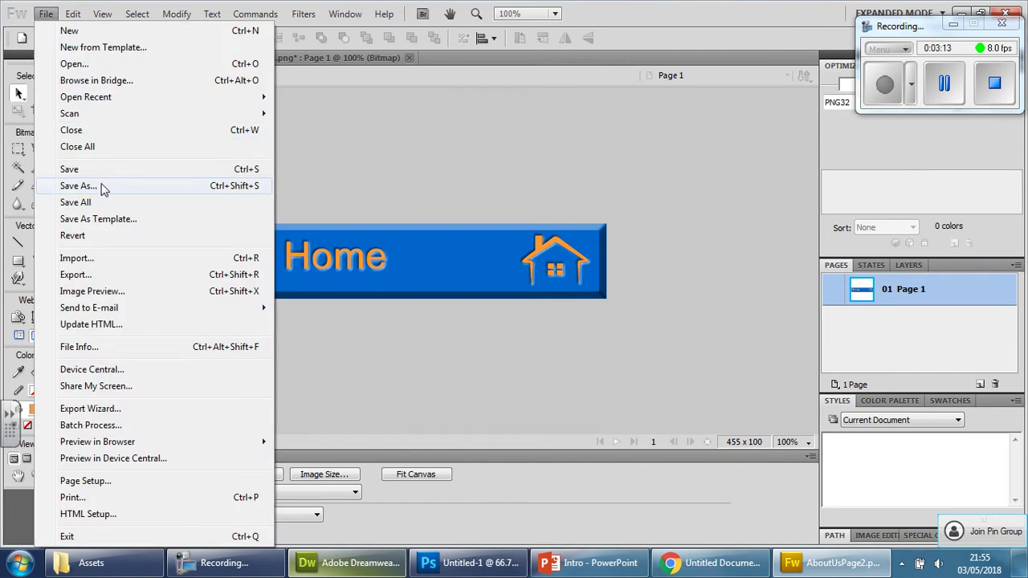
click(78, 185)
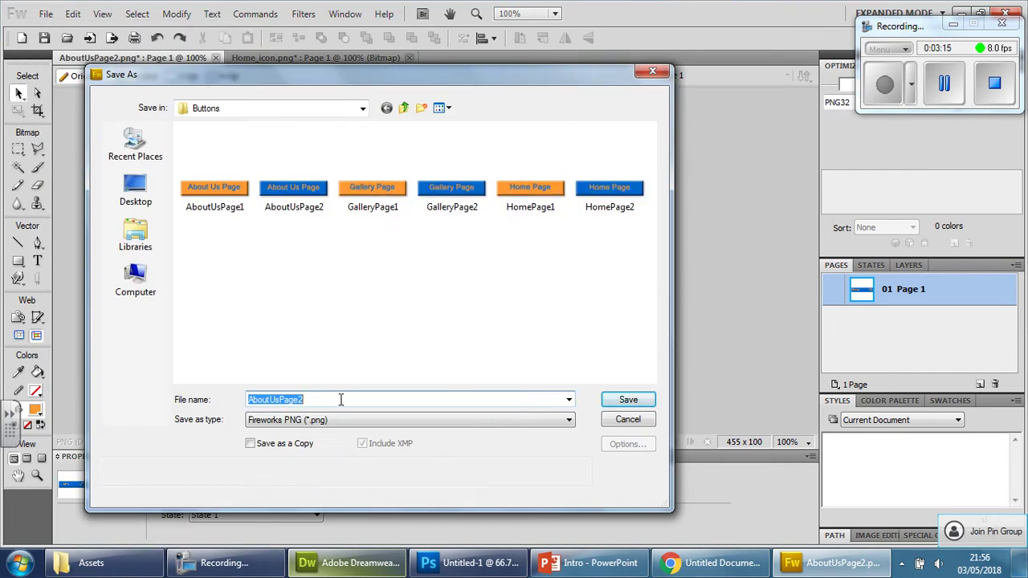
click(625, 213)
click(627, 405)
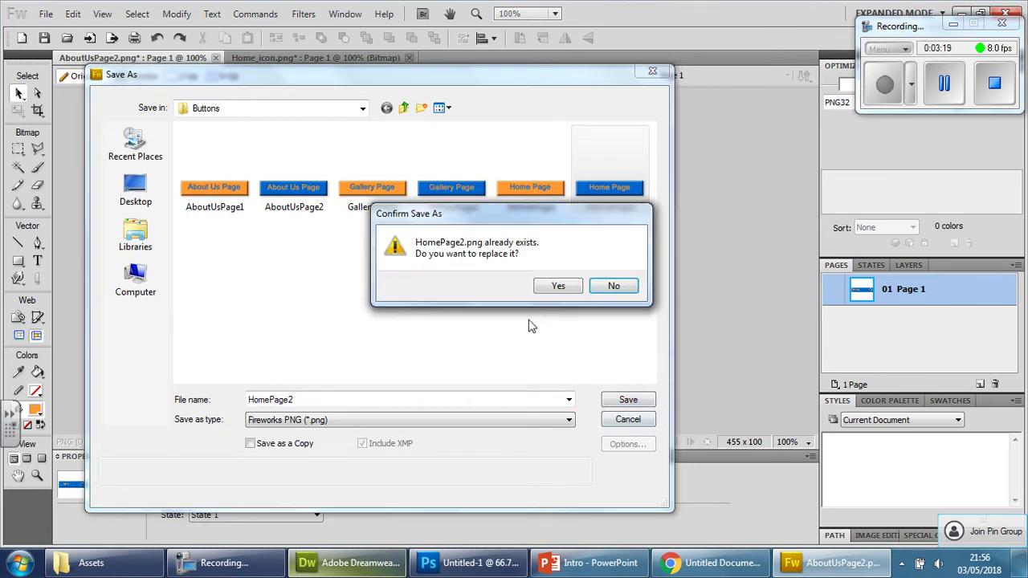
click(558, 285)
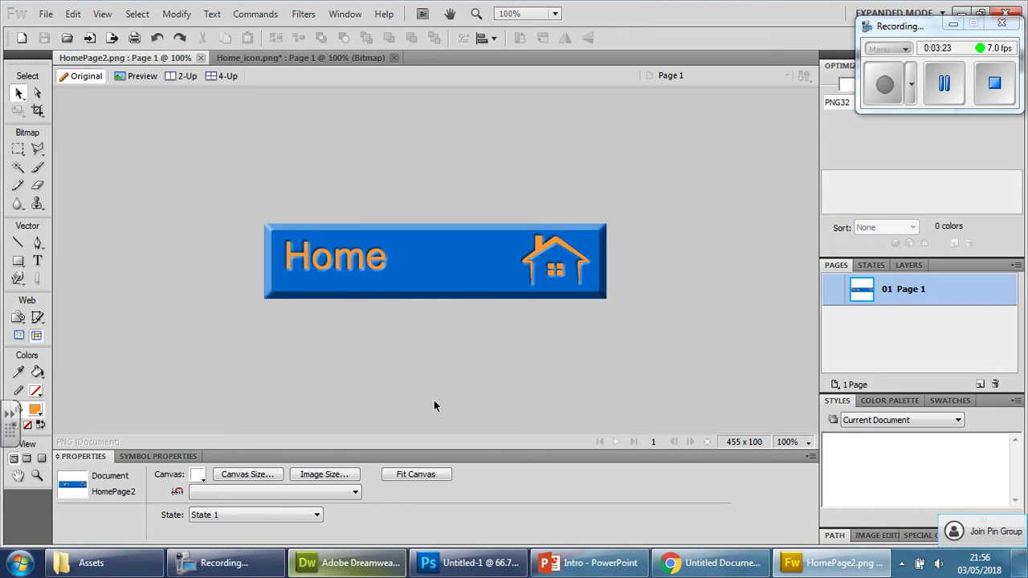
- Switch to Dreamweaver and delete the Home Page, About Us Page and Gallery Page buttons from the navigation row of Template.html
click(378, 560)
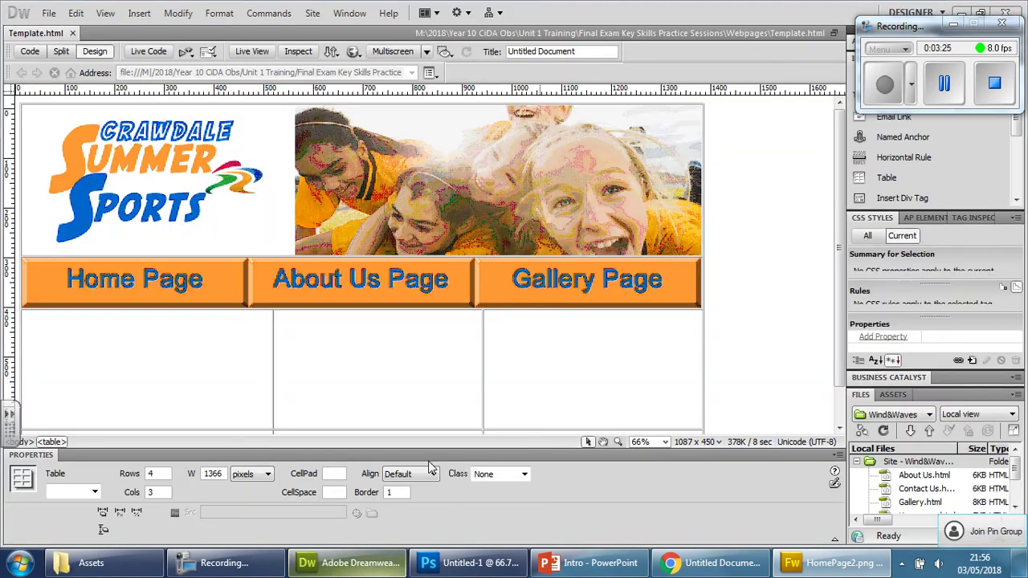
click(147, 289)
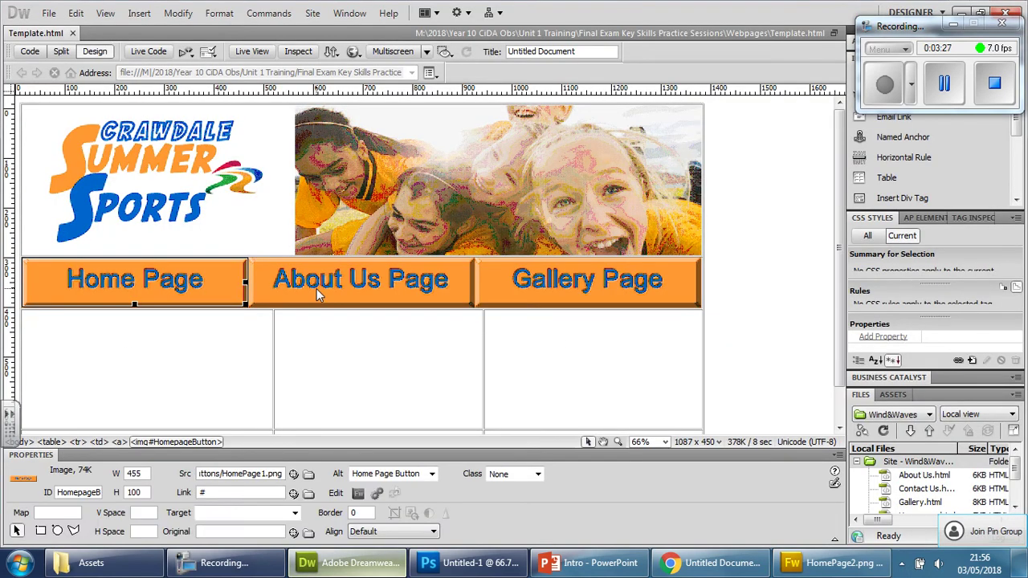
key(Delete)
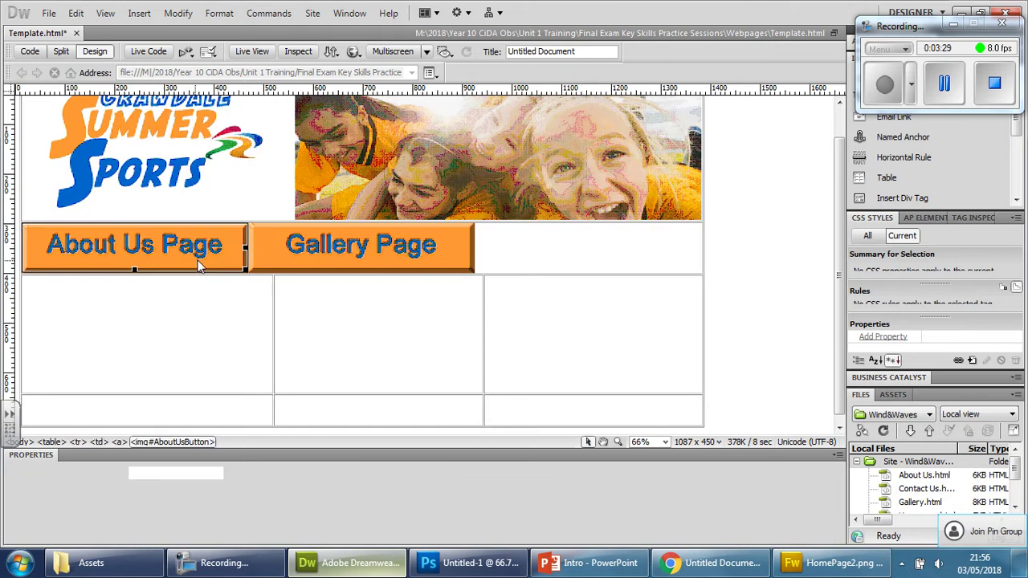
key(Delete)
key(Delete)
click(172, 264)
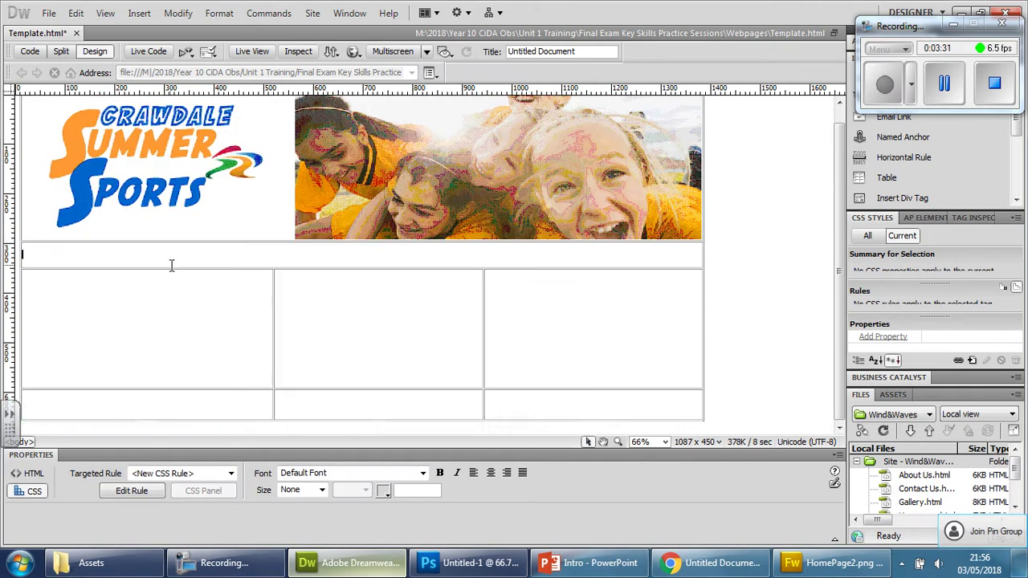
- In Windows Explorer, permanently delete all the images in the Buttons folder except HomePage2, and minimize the folder window
click(117, 566)
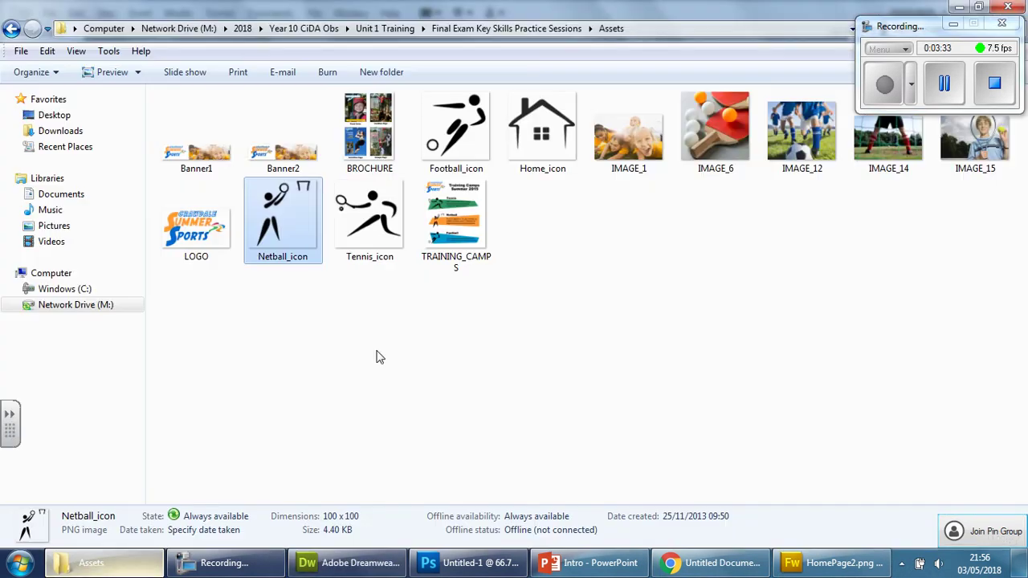
key(BackSpace)
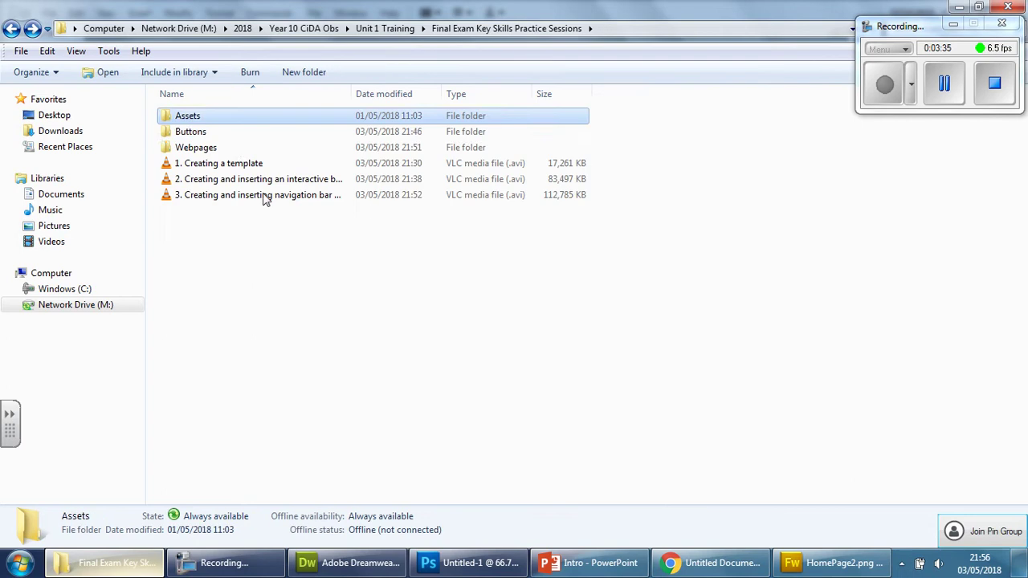
double_click(230, 130)
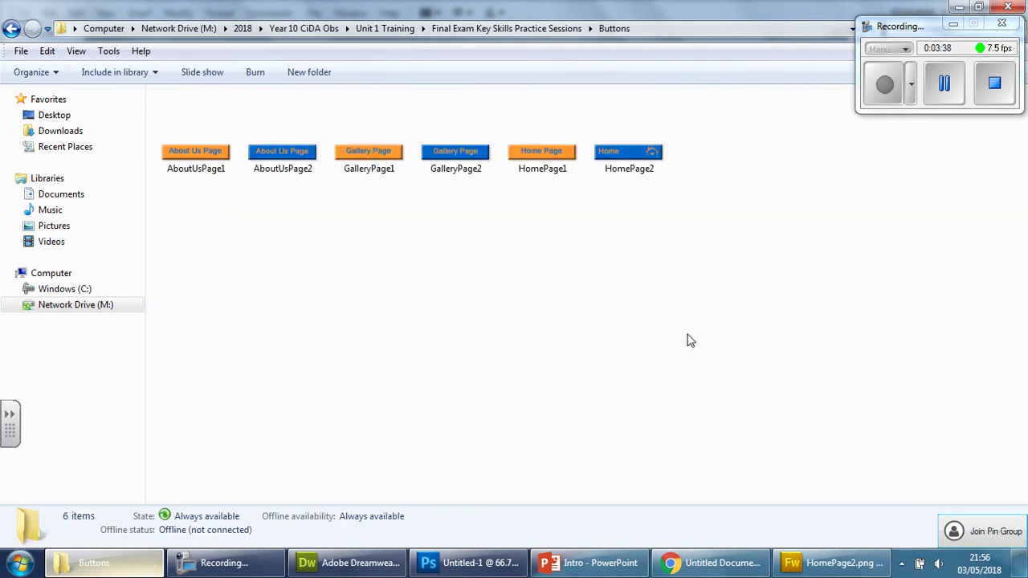
drag(557, 277, 161, 120)
key(shift+Delete)
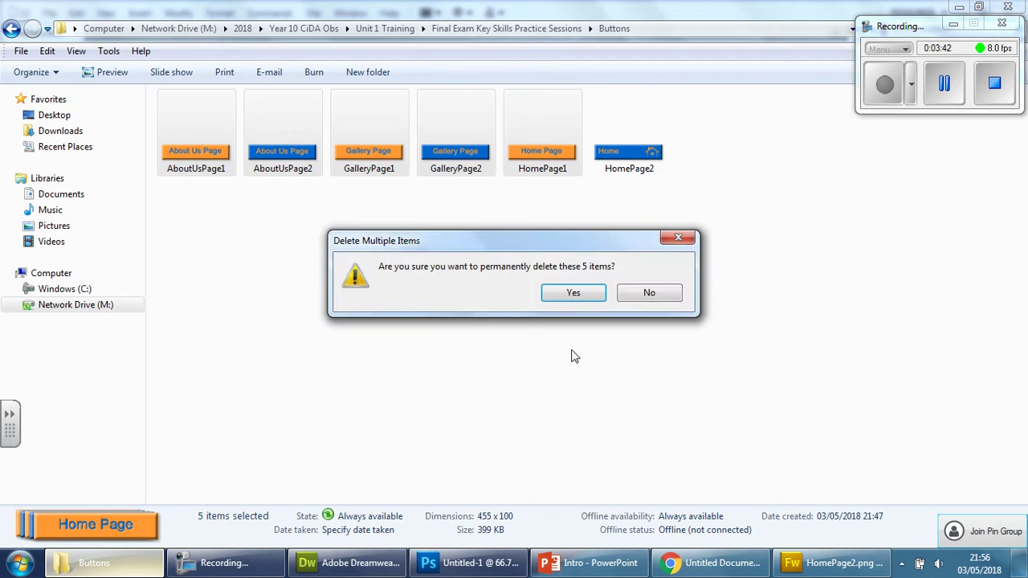
click(577, 298)
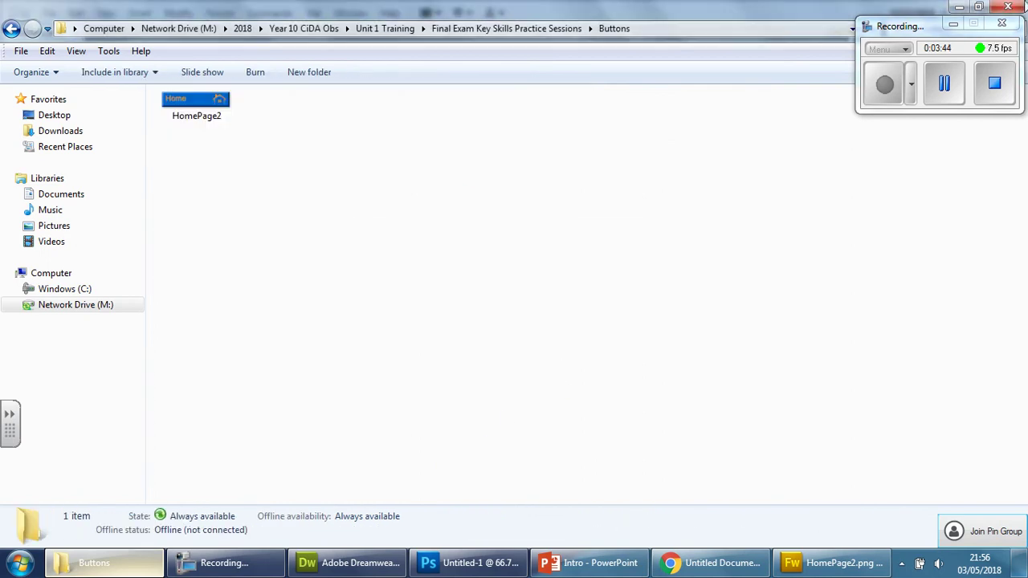
click(958, 6)
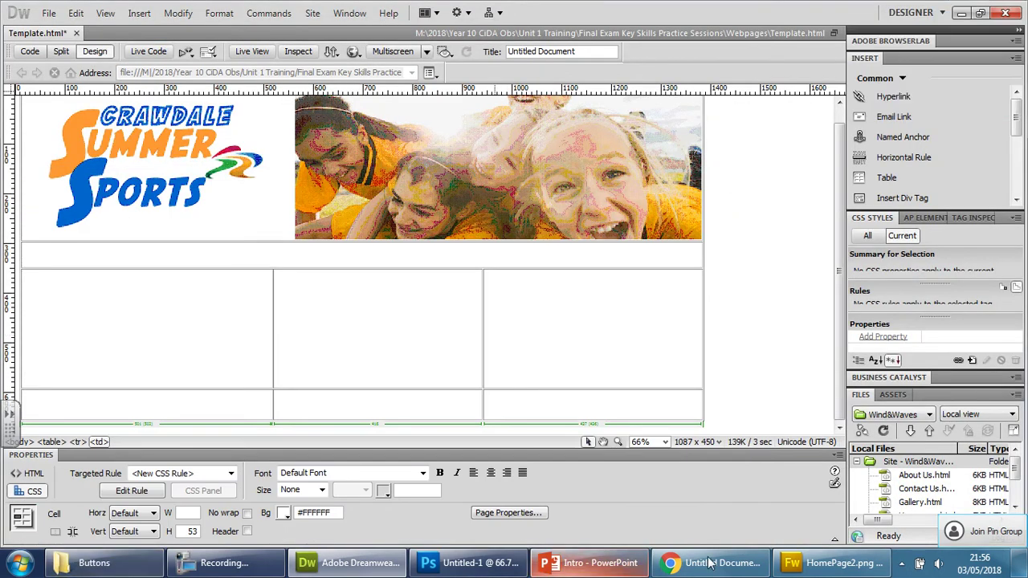
- Return to Fireworks and fill the button's background rectangle with the orange sampled from the "Home" text
click(835, 562)
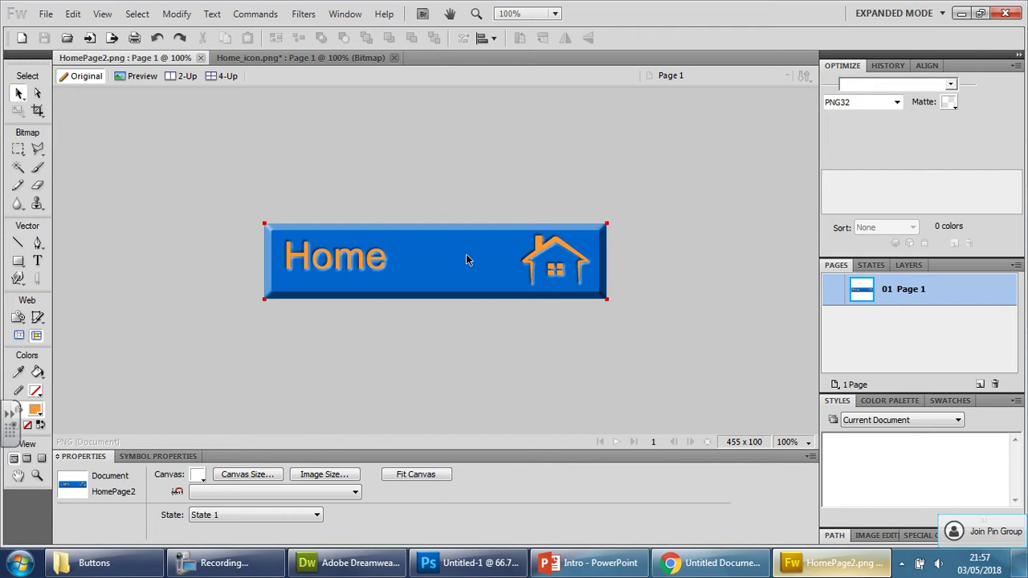
click(442, 257)
click(37, 410)
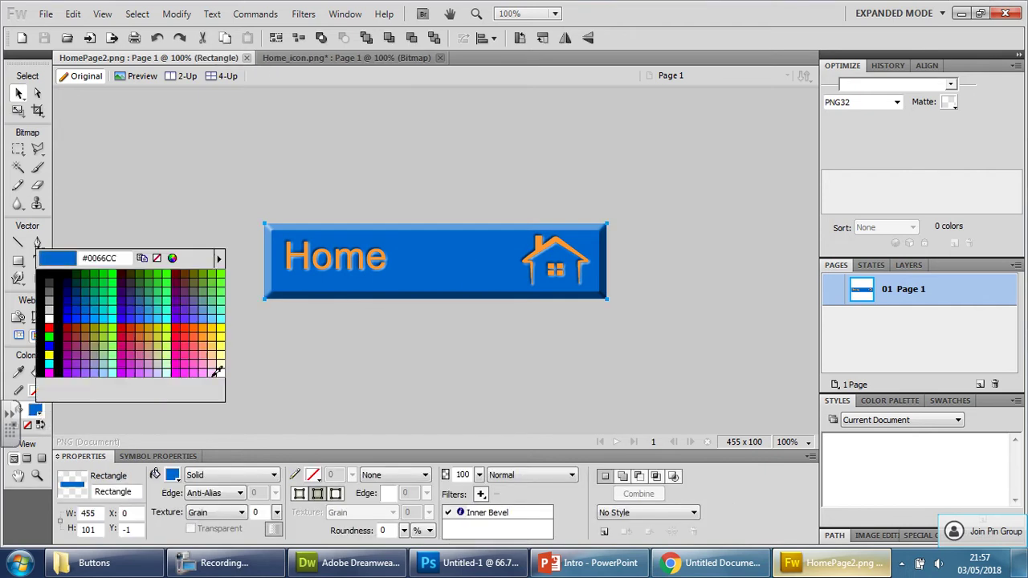
click(310, 247)
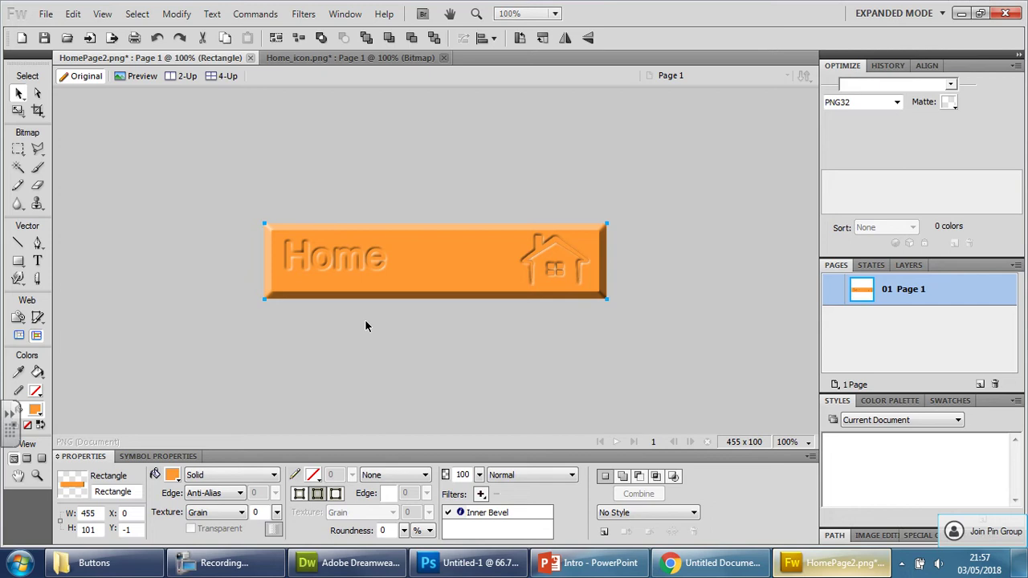
click(237, 200)
- Save the orange version of the button as a separate PNG named HomePage22 in the Buttons folder
click(45, 14)
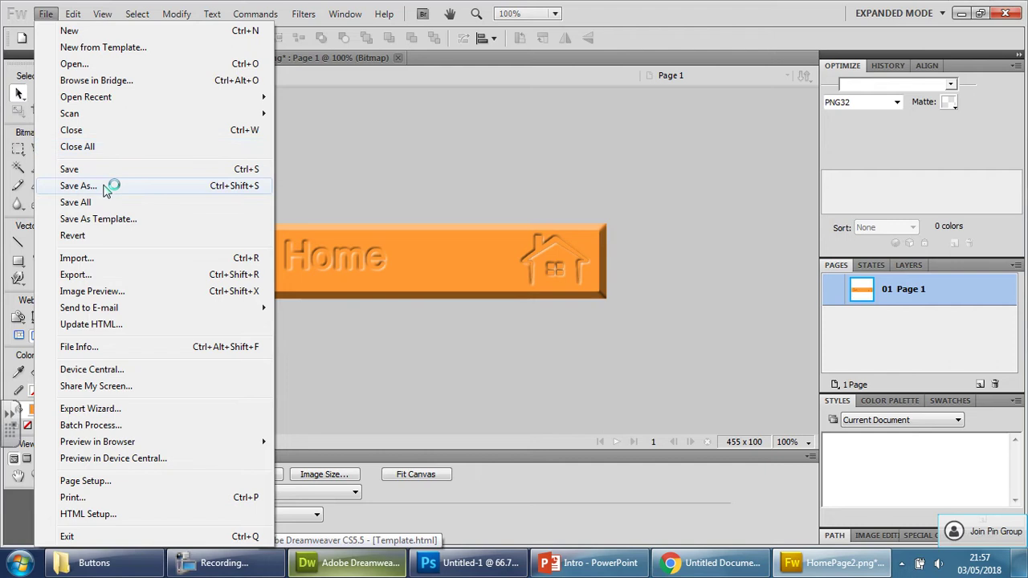
click(107, 189)
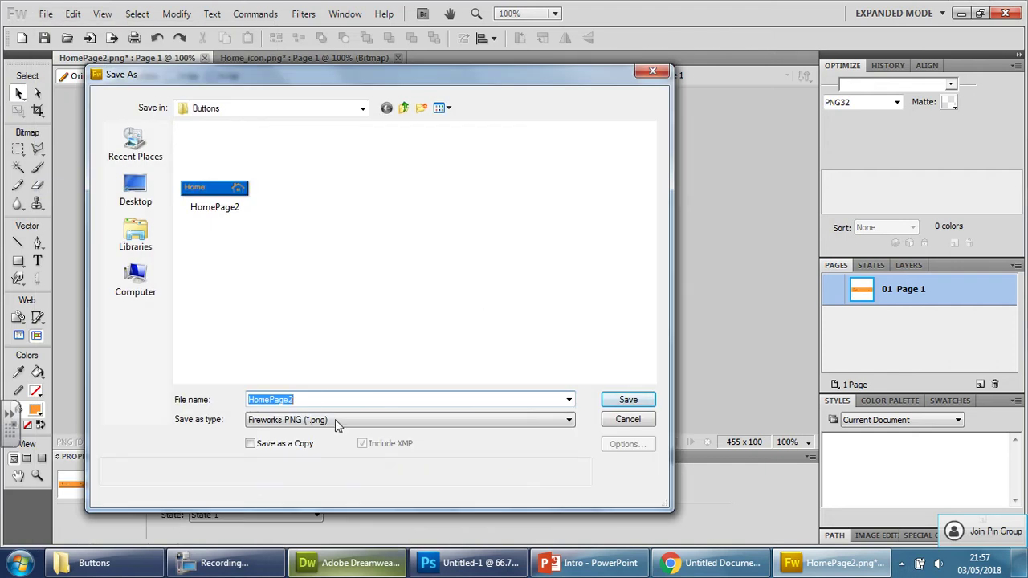
click(317, 399)
text(2)
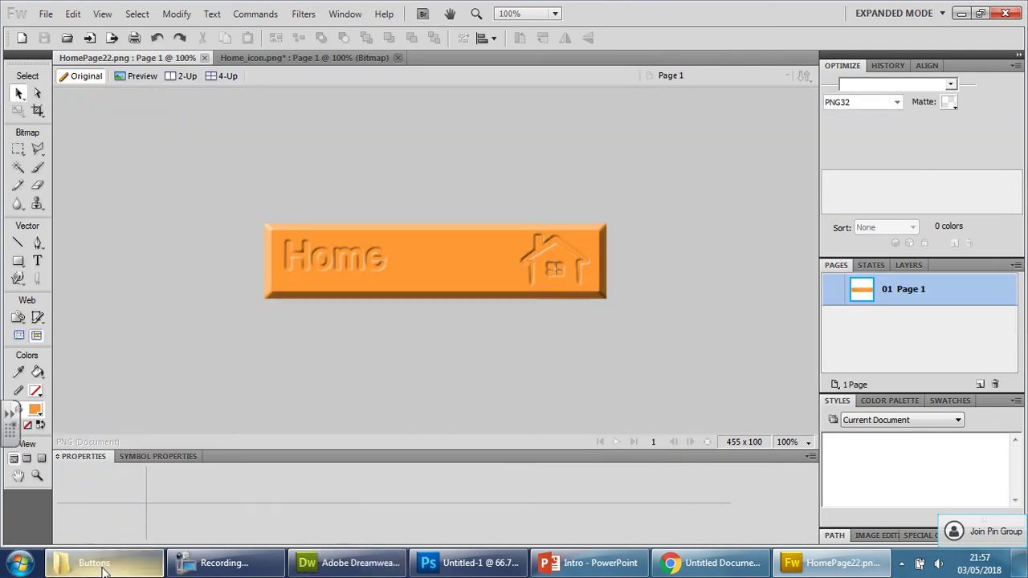
- In the Buttons folder, rename the blue button file HomePage2 as HomePage1 and minimize the folder window
click(102, 566)
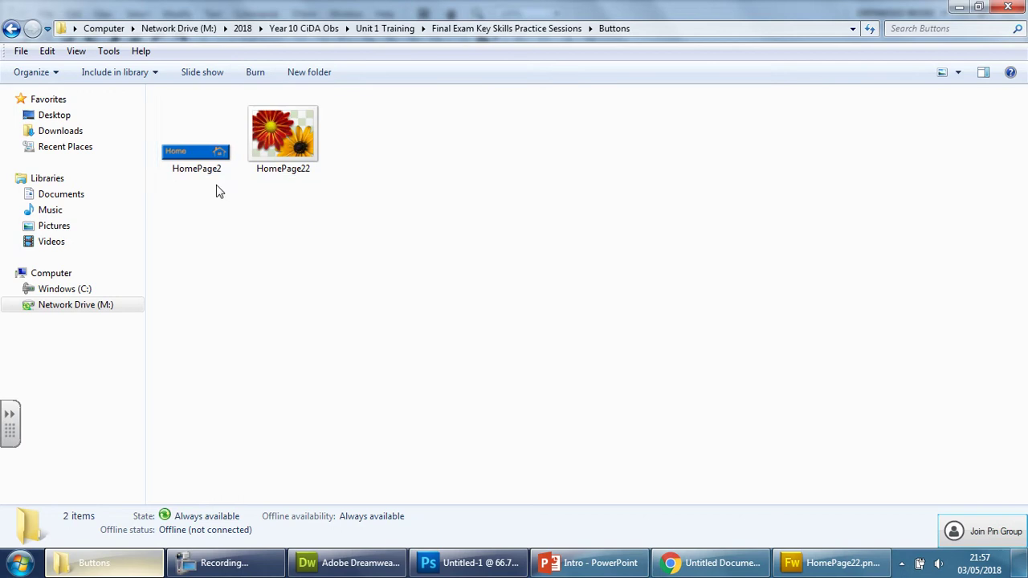
click(220, 175)
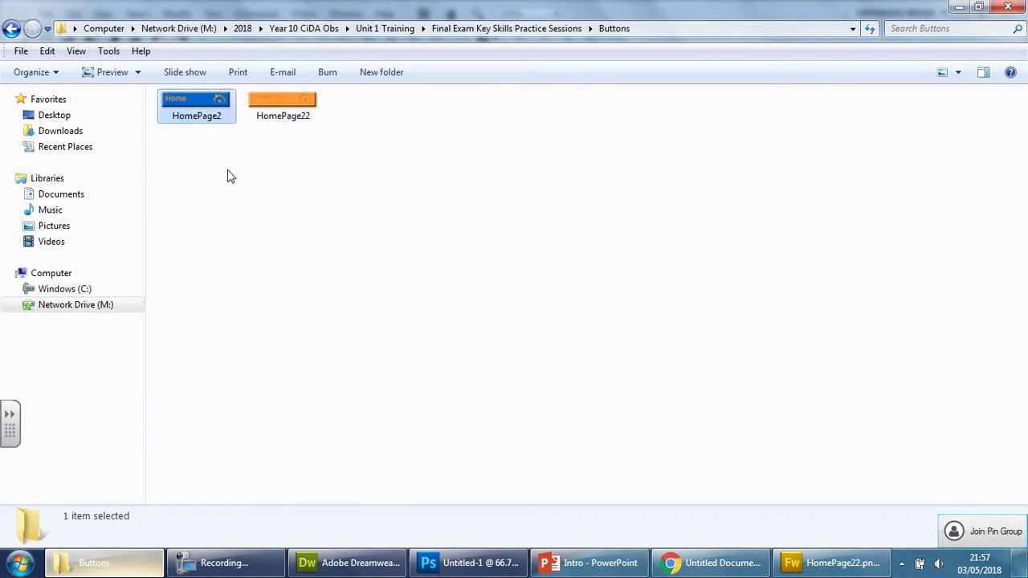
click(224, 119)
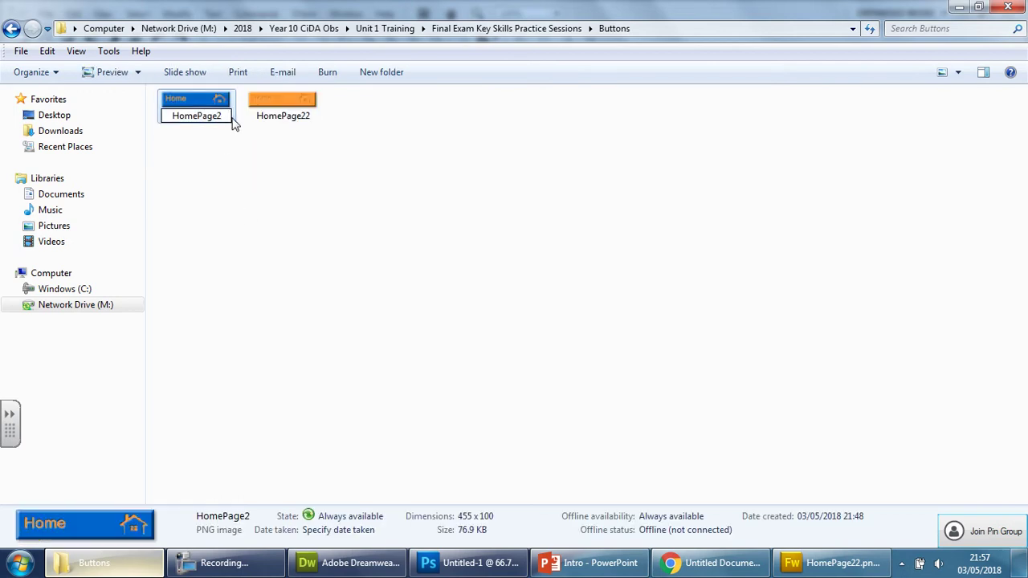
key(BackSpace)
text(1)
click(318, 197)
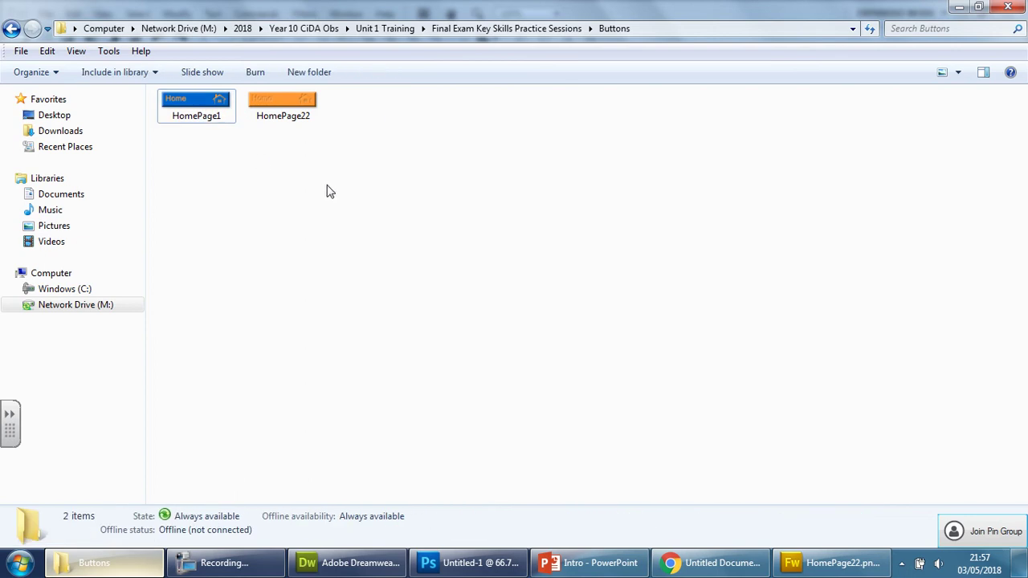
click(959, 8)
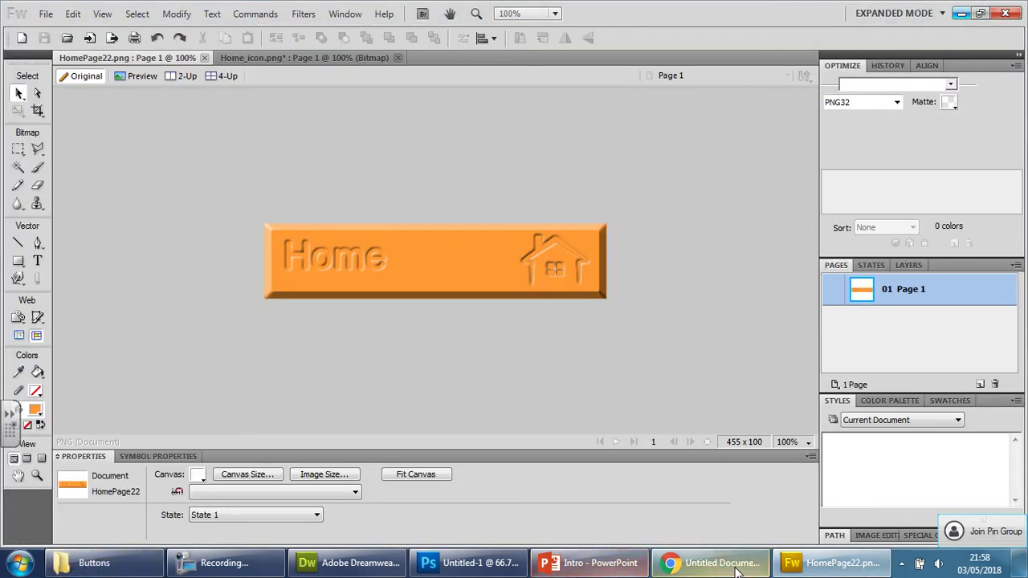
- In the Dreamweaver template, start inserting a rollover image and choose HomePage1 as its original image without copying it to the site root
click(340, 564)
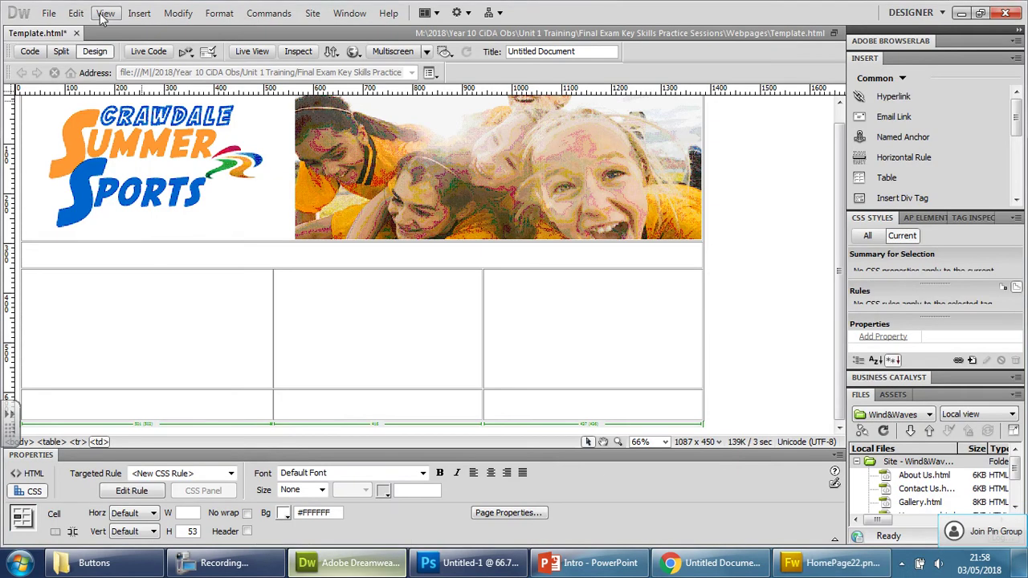
click(139, 13)
mouse_move(178, 62)
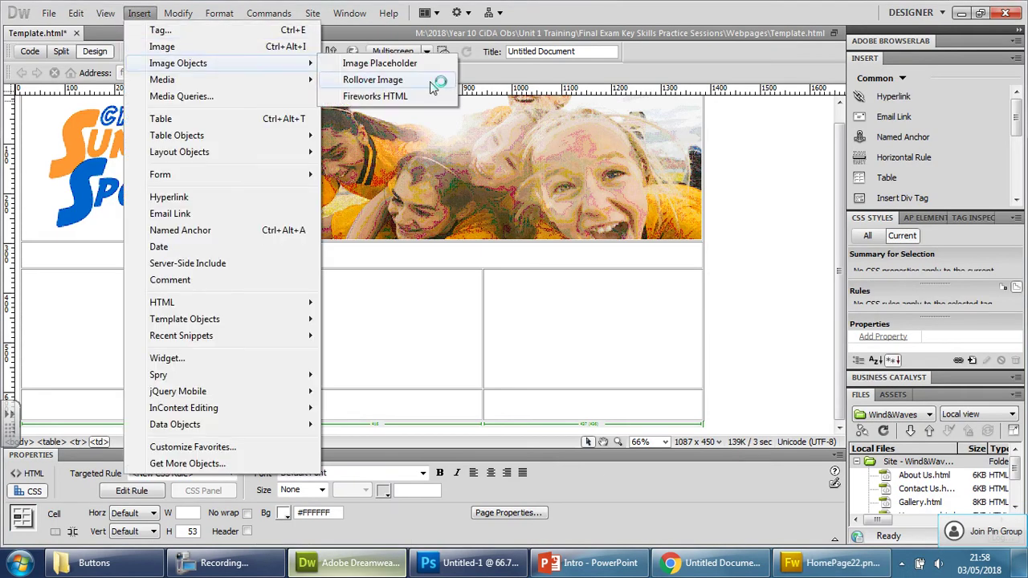
click(378, 80)
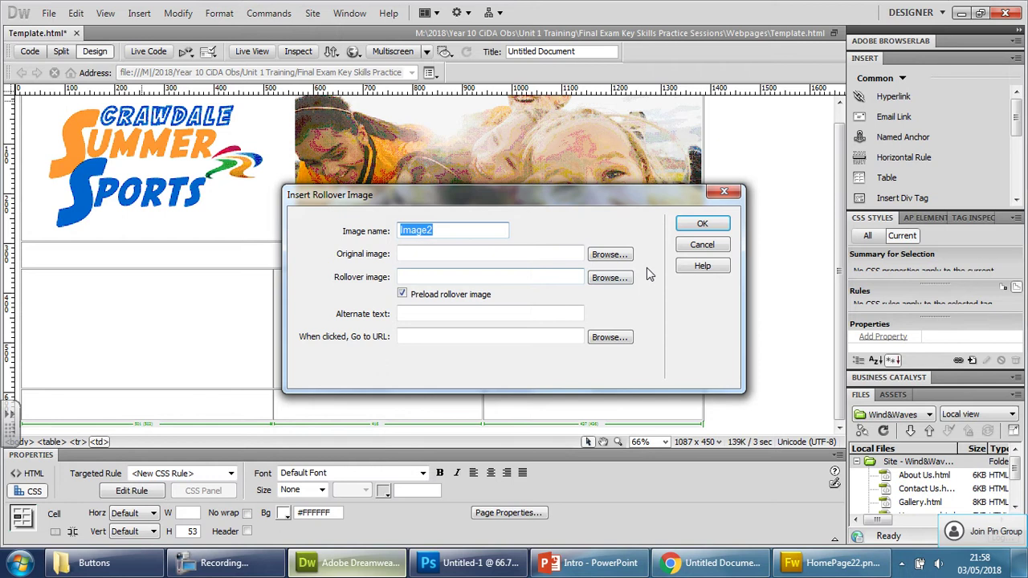
click(609, 254)
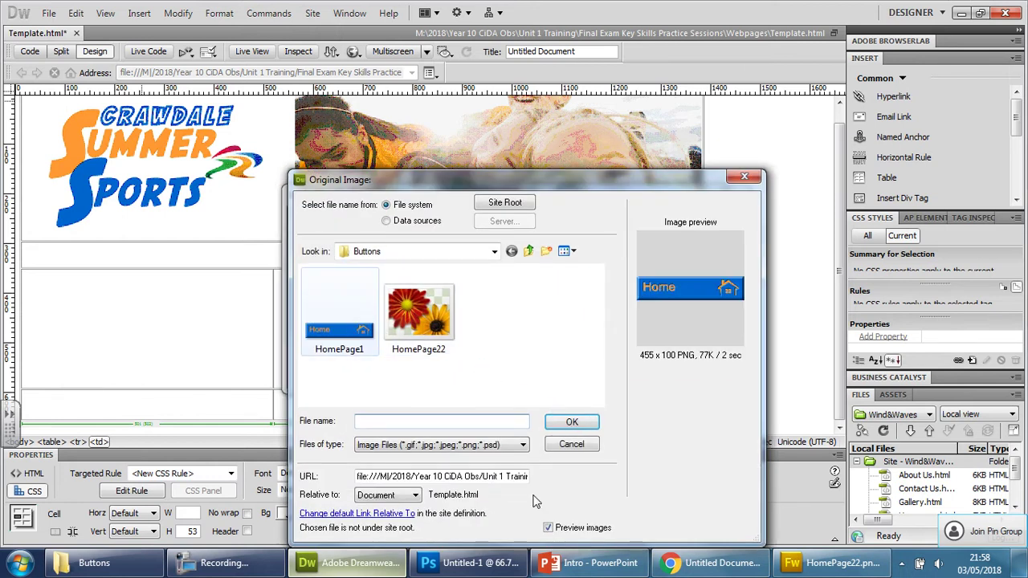
click(572, 423)
click(548, 344)
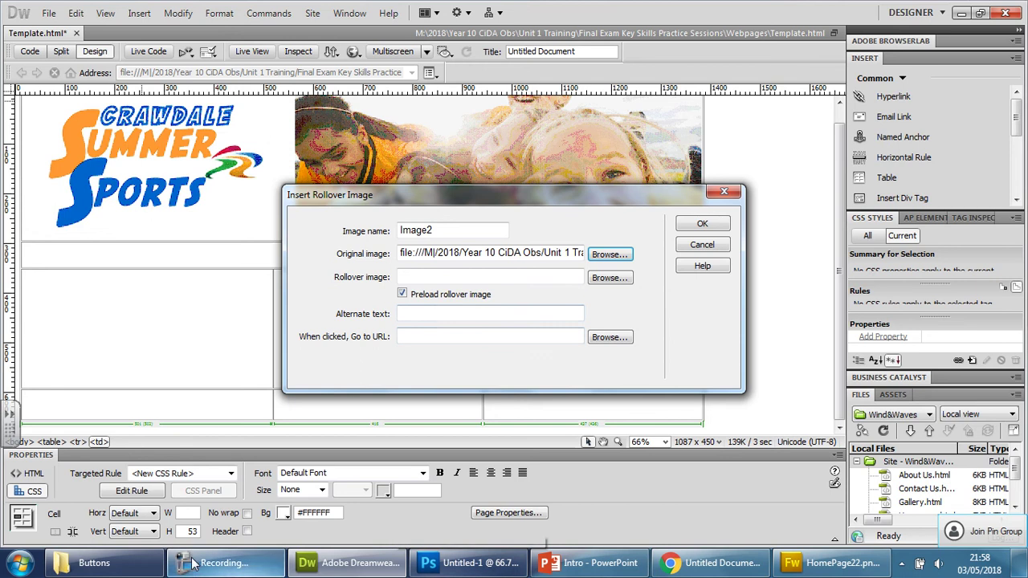
- In the Buttons folder, rename the orange button file HomePage22 as HomePage2 and return to Dreamweaver
click(94, 563)
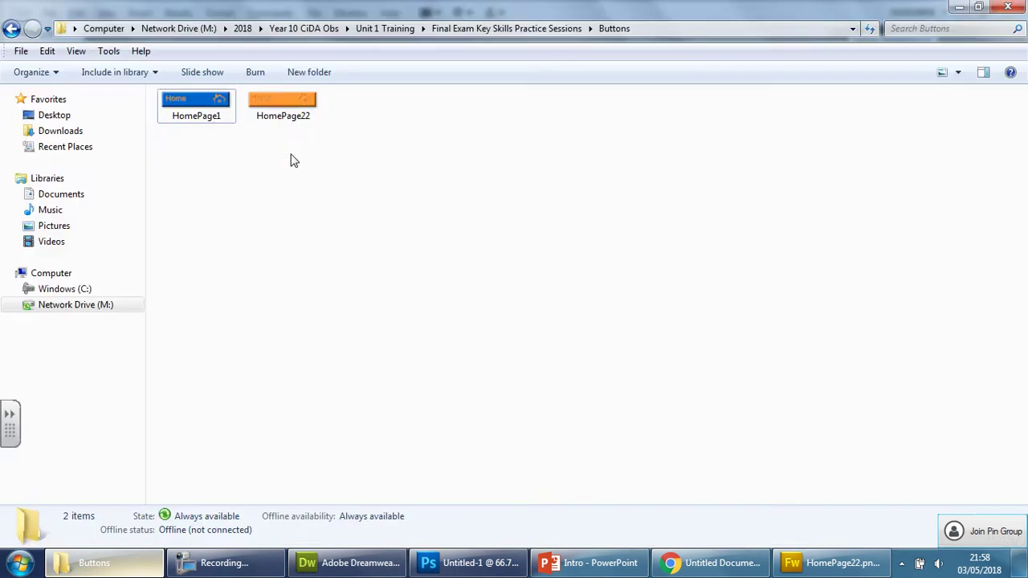
click(311, 120)
key(F2)
click(315, 118)
key(BackSpace)
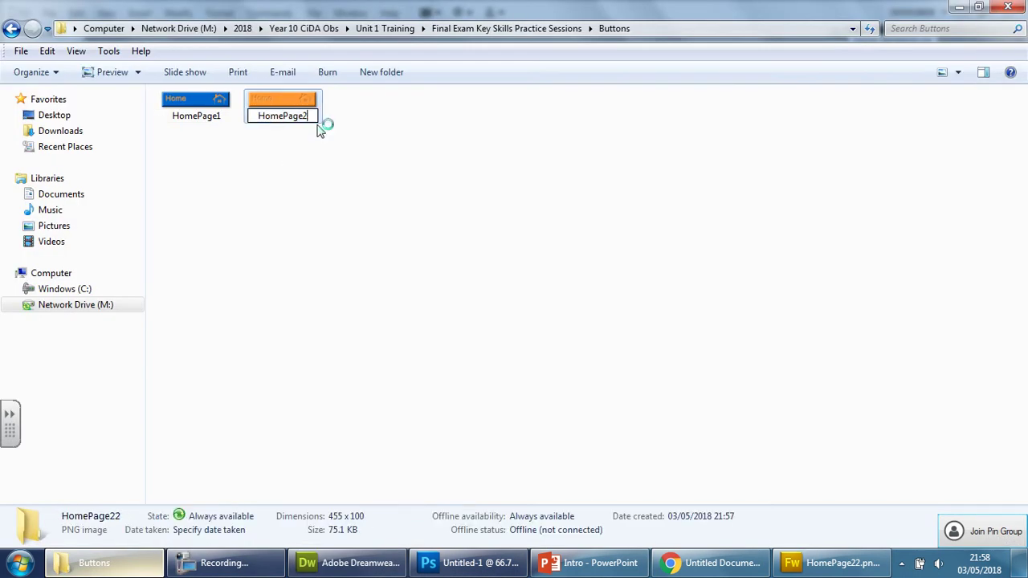
click(367, 222)
click(334, 562)
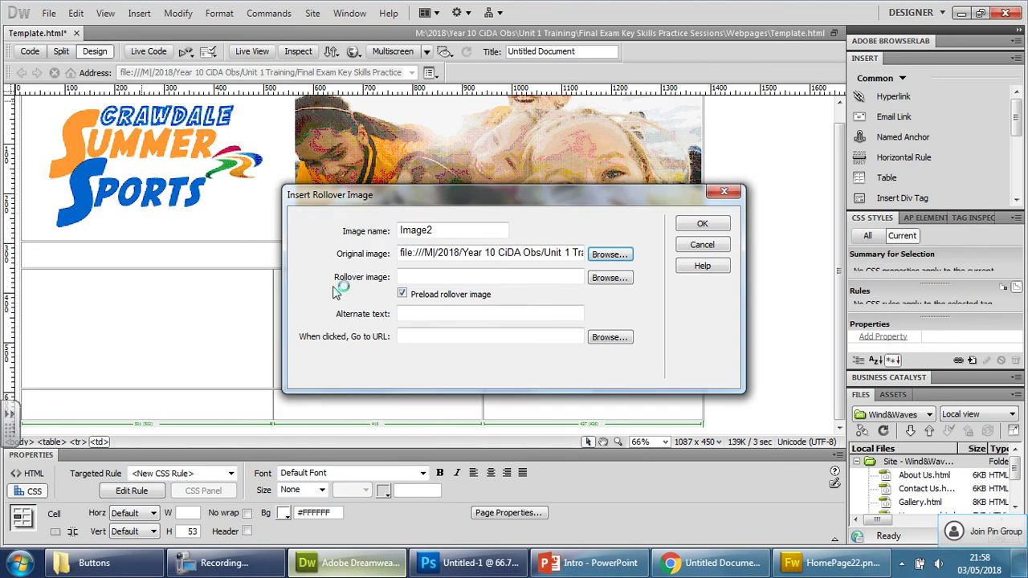
- Choose HomePage2 from the Buttons folder as the rollover image, declining to copy it to the site root
click(609, 278)
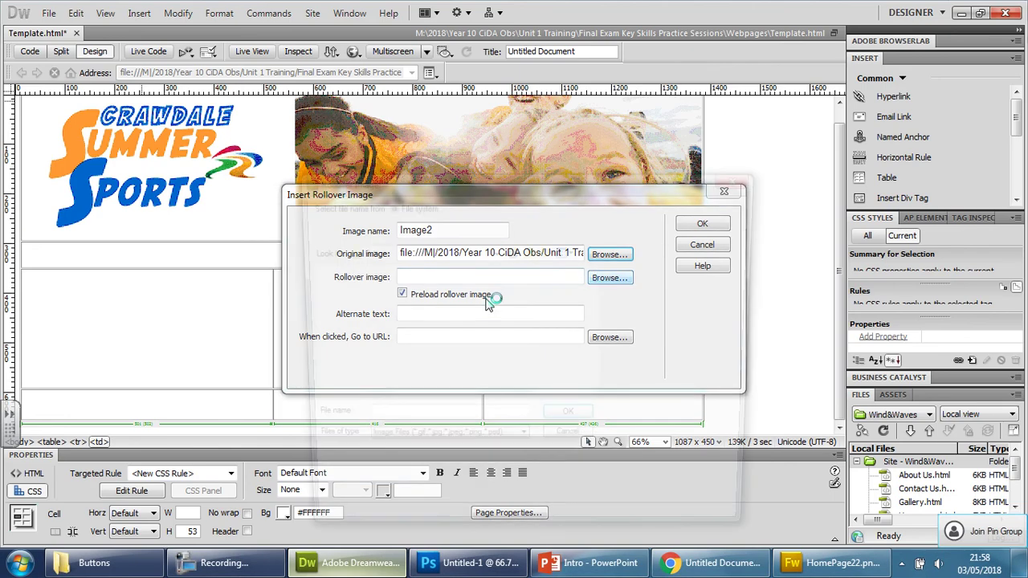
click(568, 412)
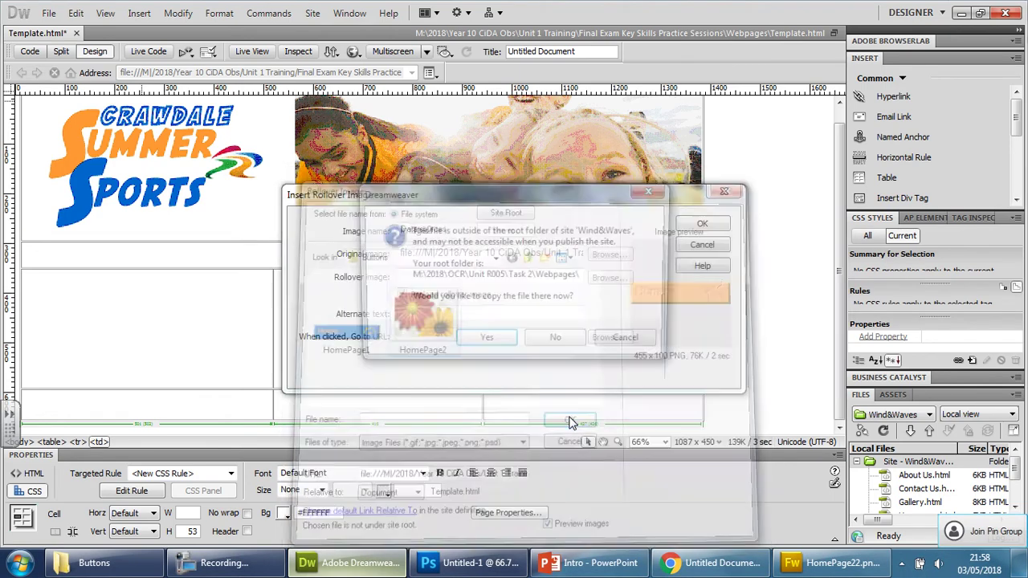
click(557, 343)
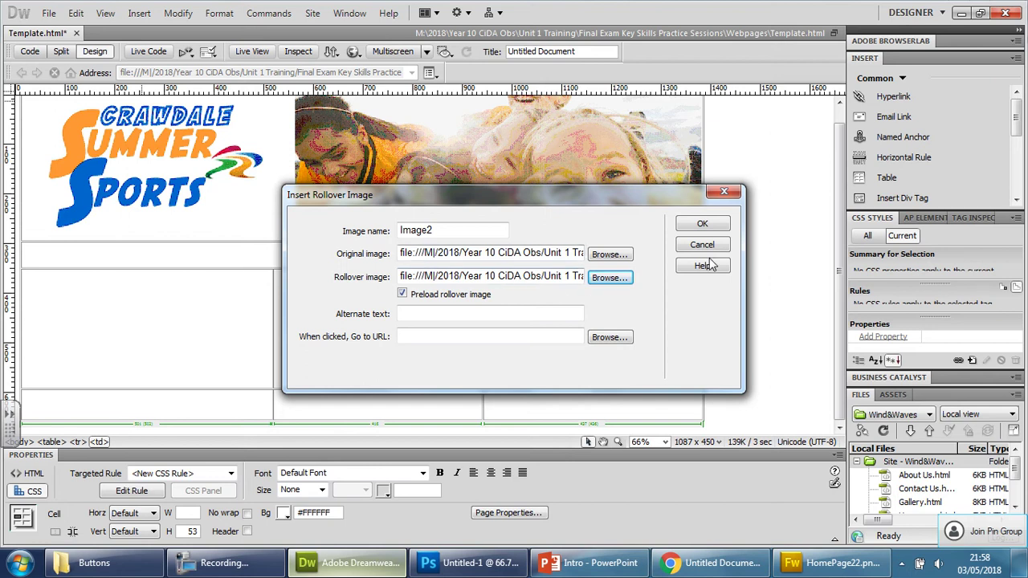
- Name the rollover image "Home Button" and insert it into the navigation cell below the banner
click(446, 231)
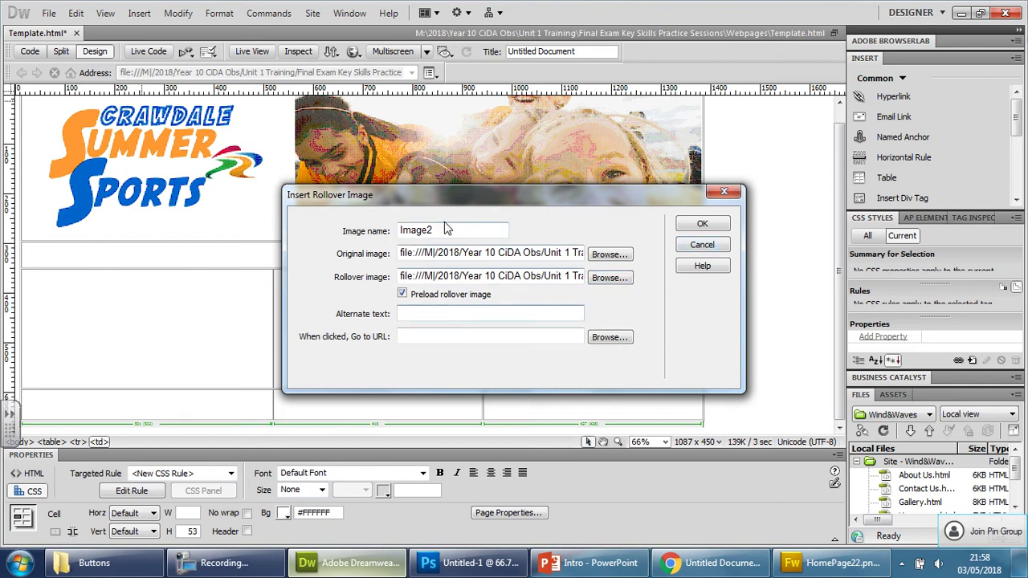
drag(452, 234, 363, 232)
text(Home)
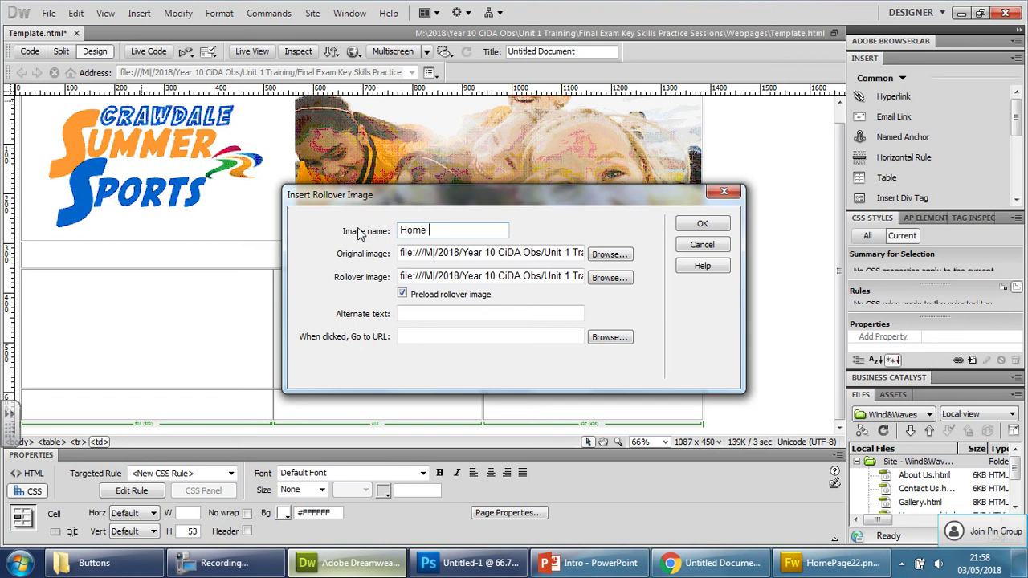
text( Button)
click(692, 229)
click(332, 321)
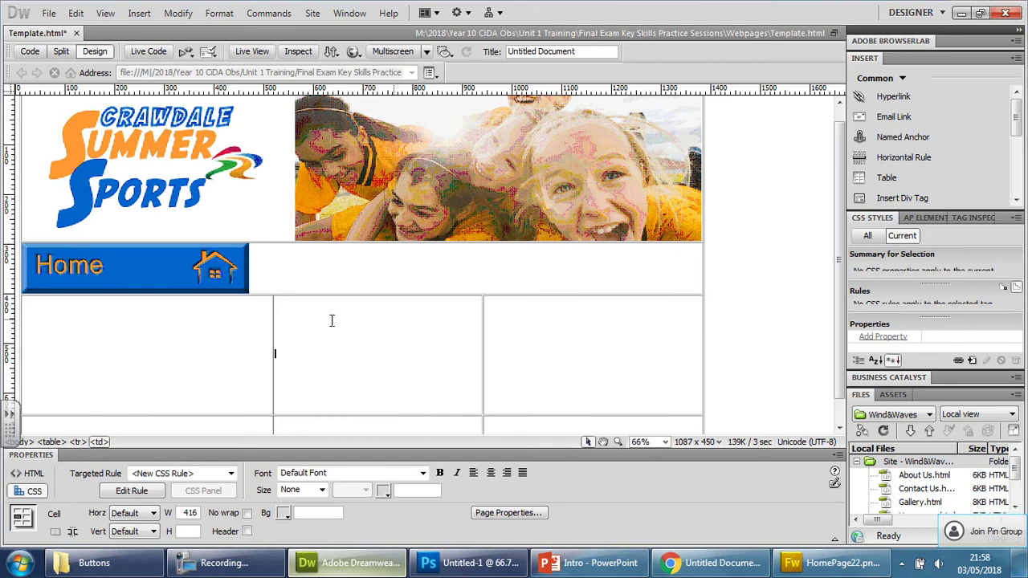
- Save the template and reload the page in Chrome to test the Home button
key(ctrl+s)
click(740, 562)
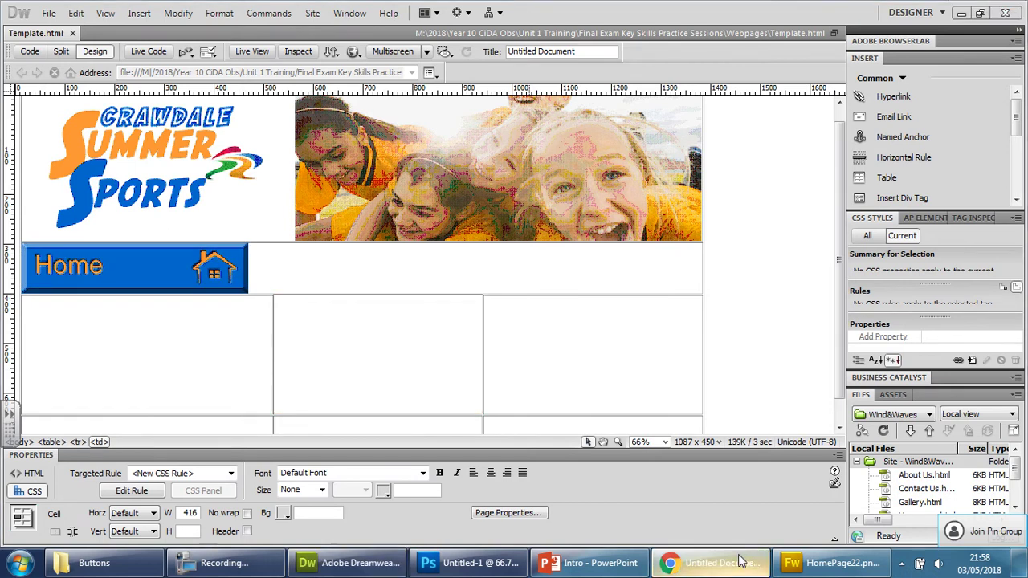
key(F5)
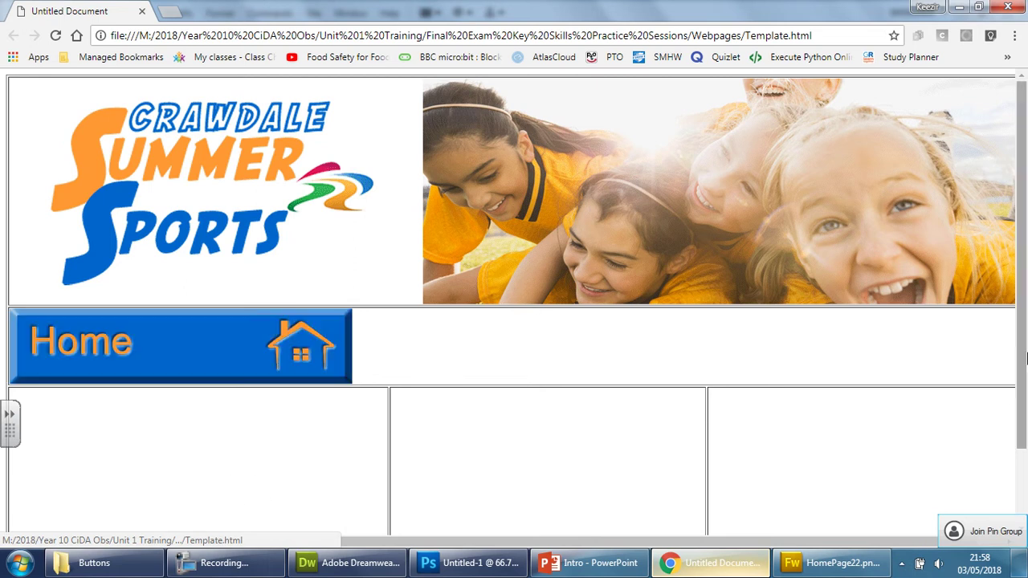
- Return to Fireworks, undo the orange fill of the button's background rectangle and select the "Home" text
click(958, 7)
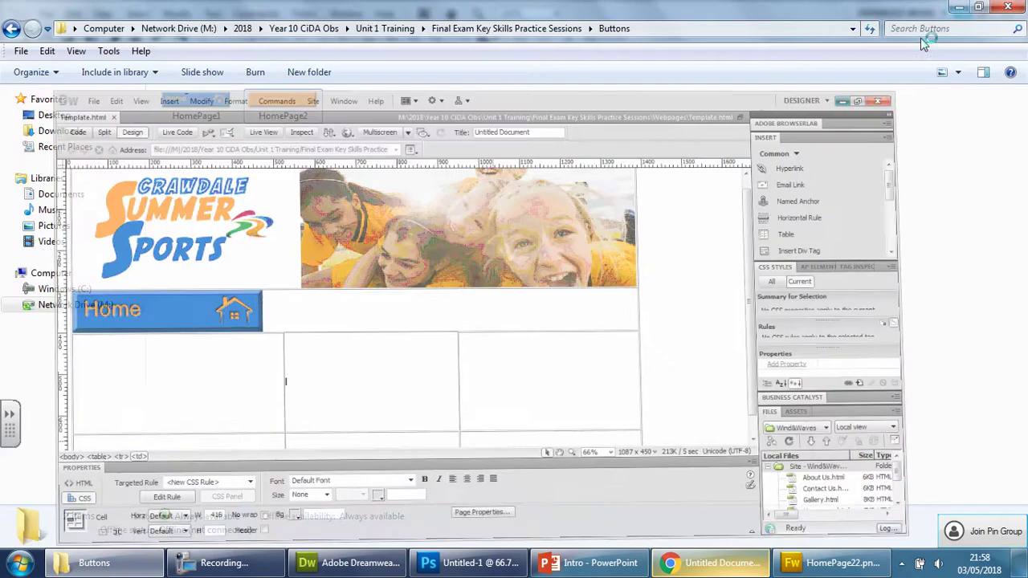
click(961, 13)
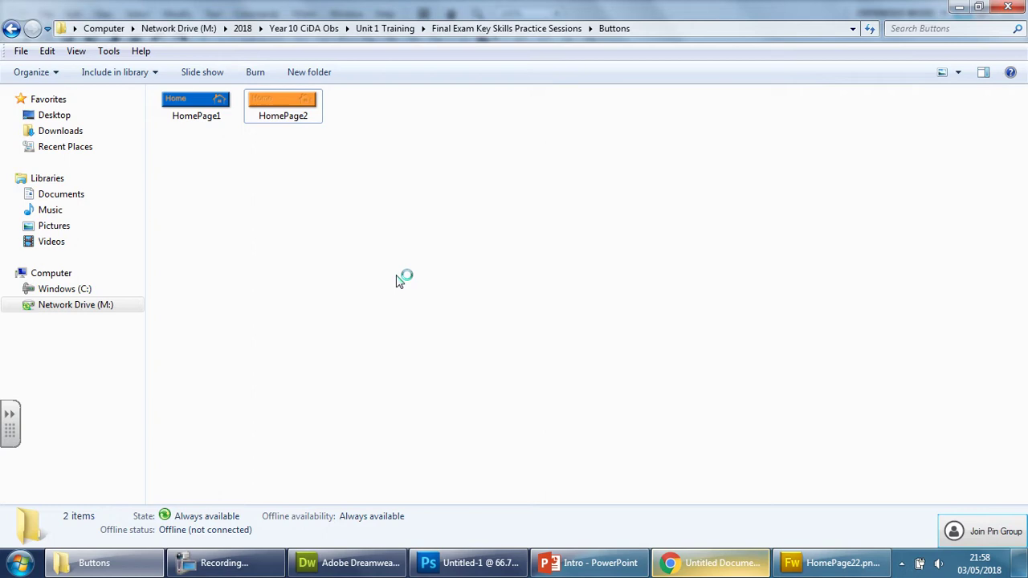
click(967, 7)
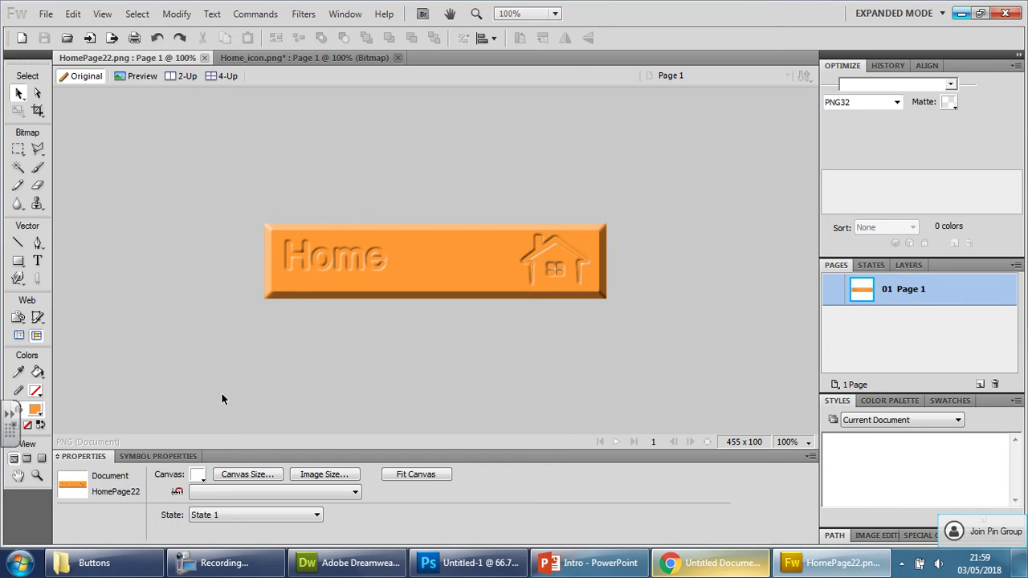
key(ctrl+z)
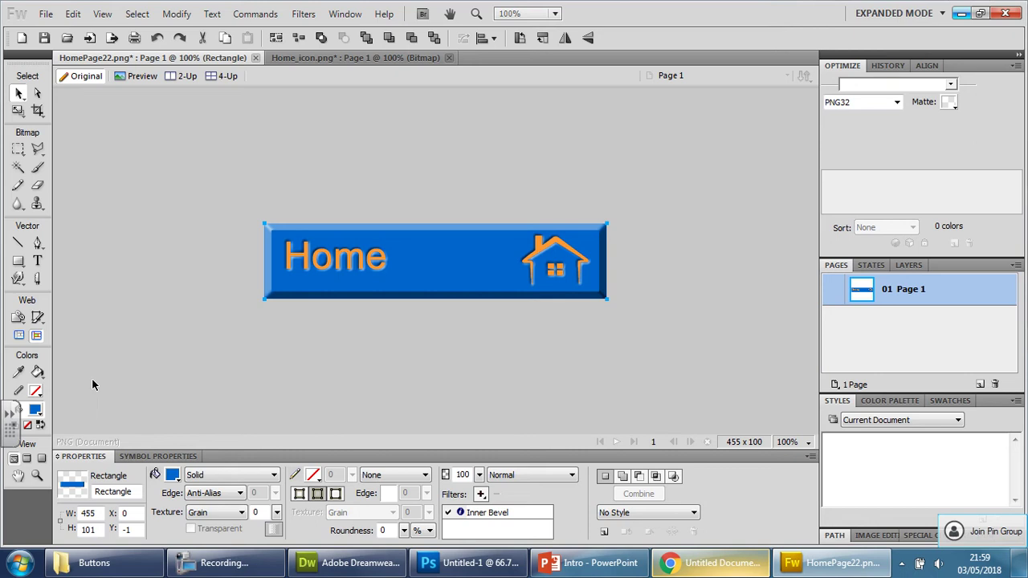
click(334, 261)
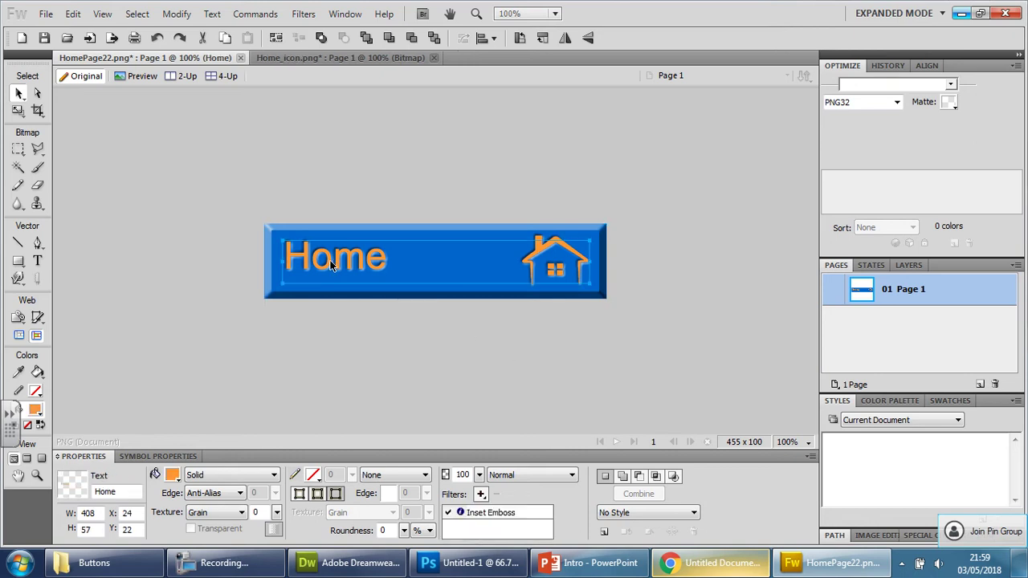
- Look through the Assets folder for the football icon, then minimize the folder window
click(94, 563)
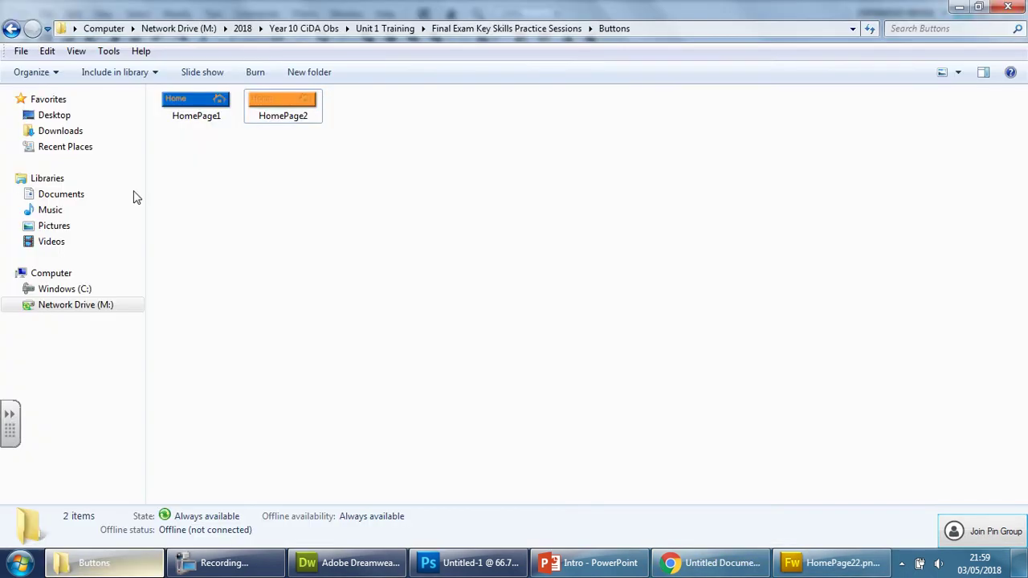
click(12, 29)
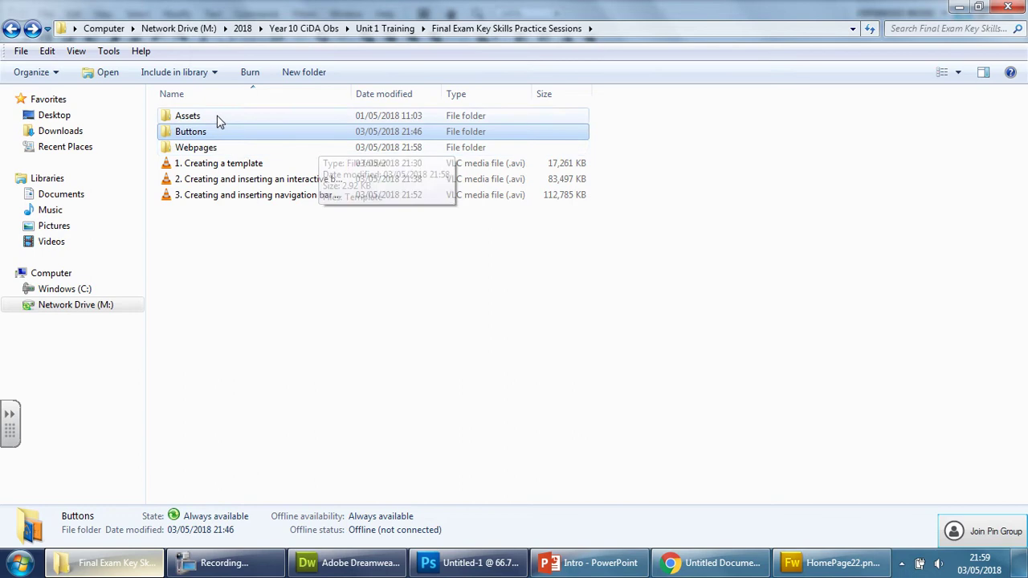
double_click(217, 114)
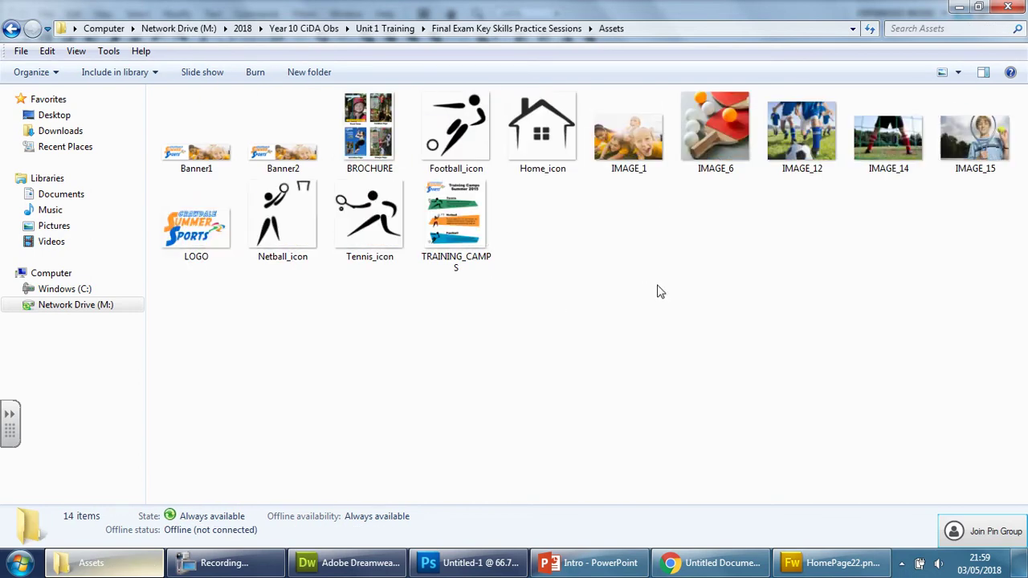
click(553, 142)
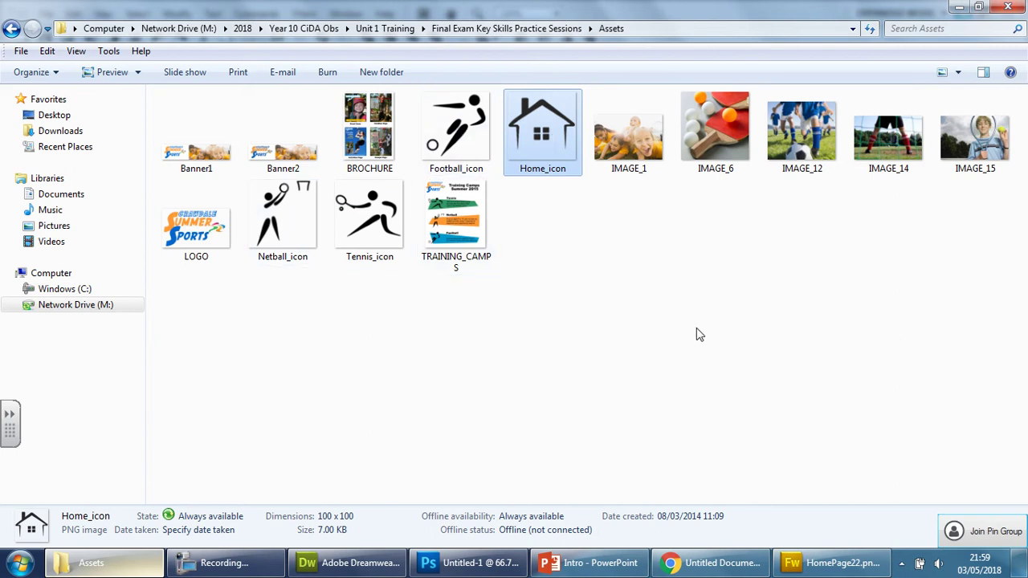
click(458, 146)
click(958, 7)
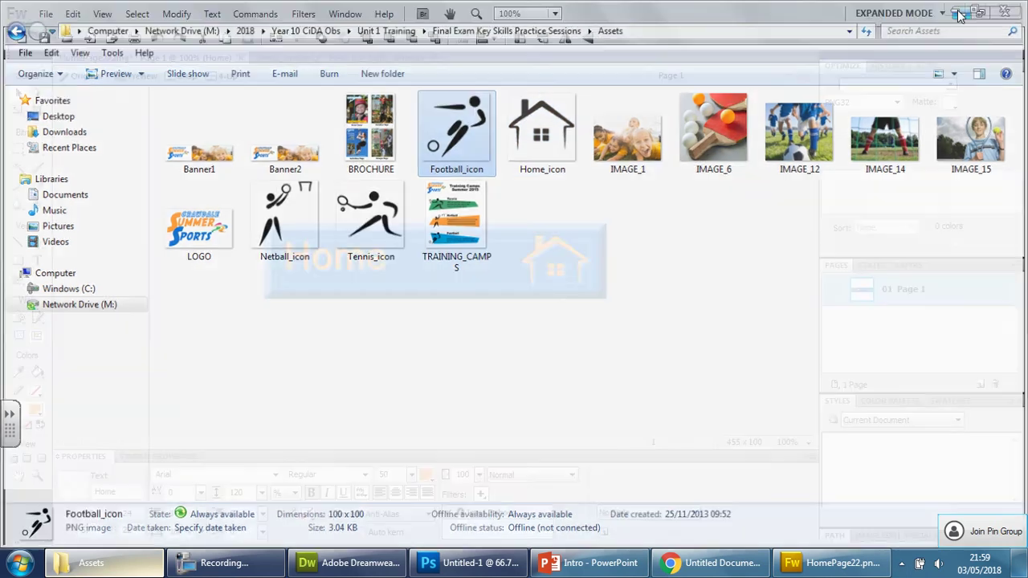
- Replace the button's "Home" text with "Footbal"
key(t)
double_click(339, 263)
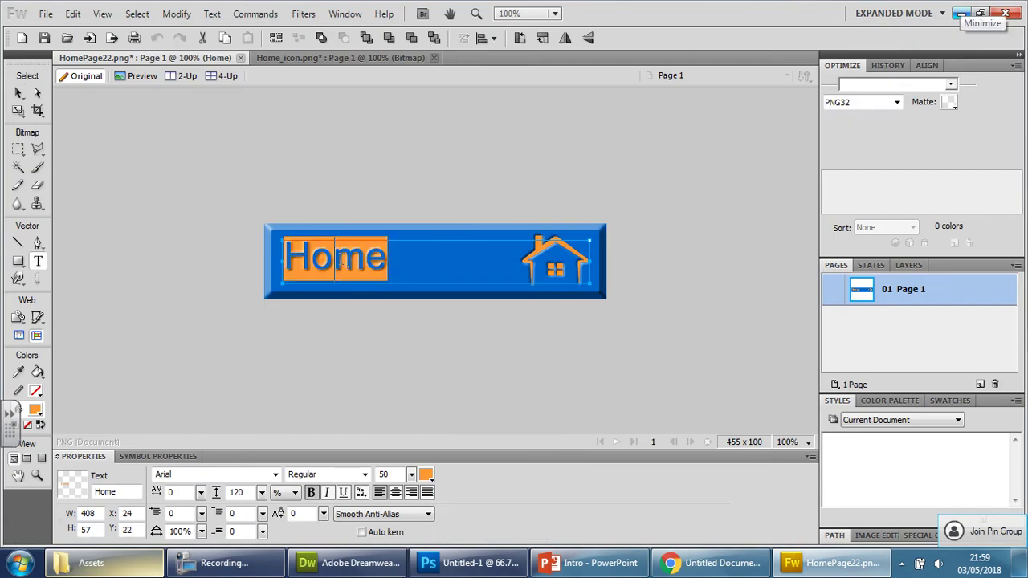
text(Foo)
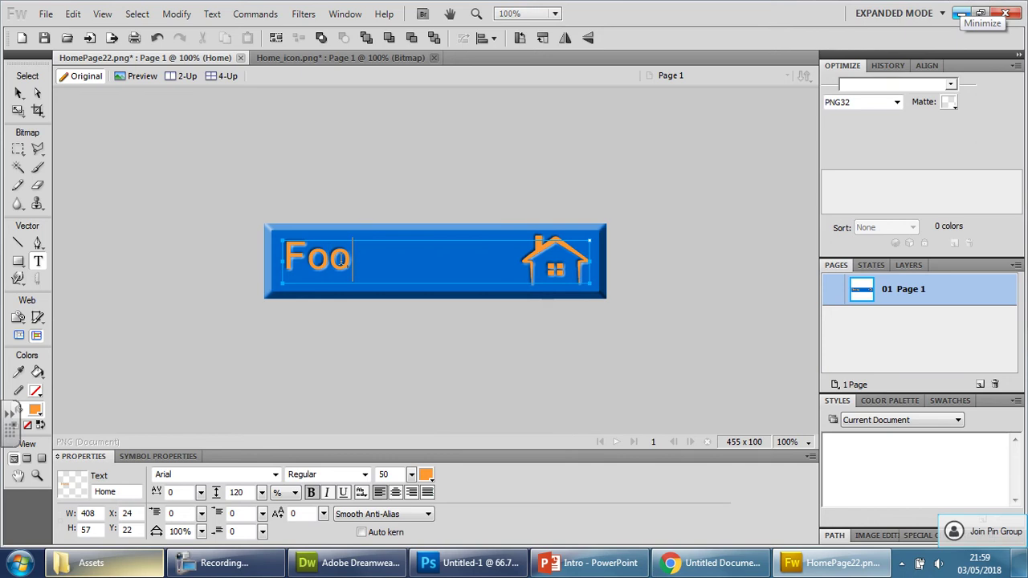
text(tbal)
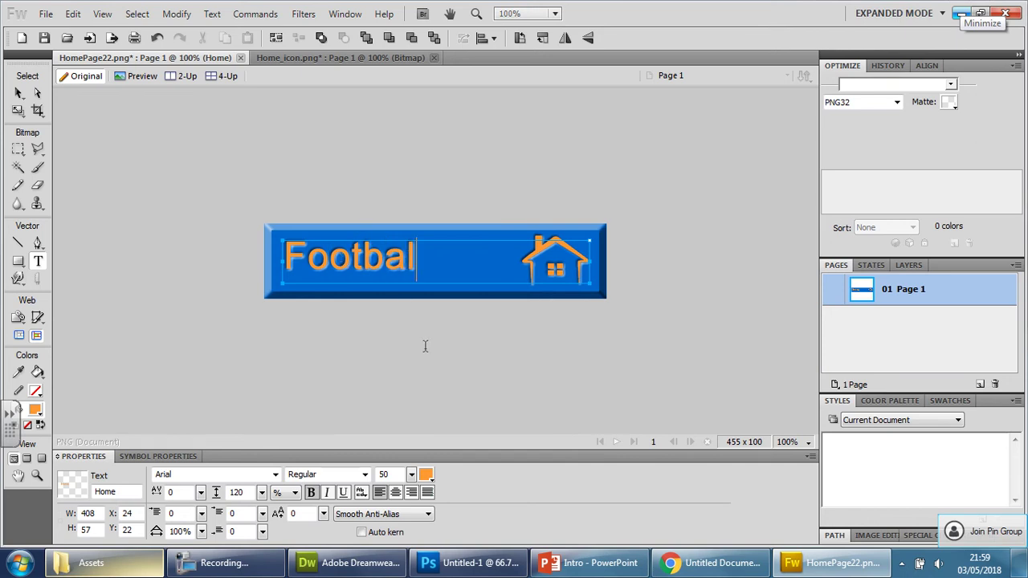
key(Escape)
click(459, 362)
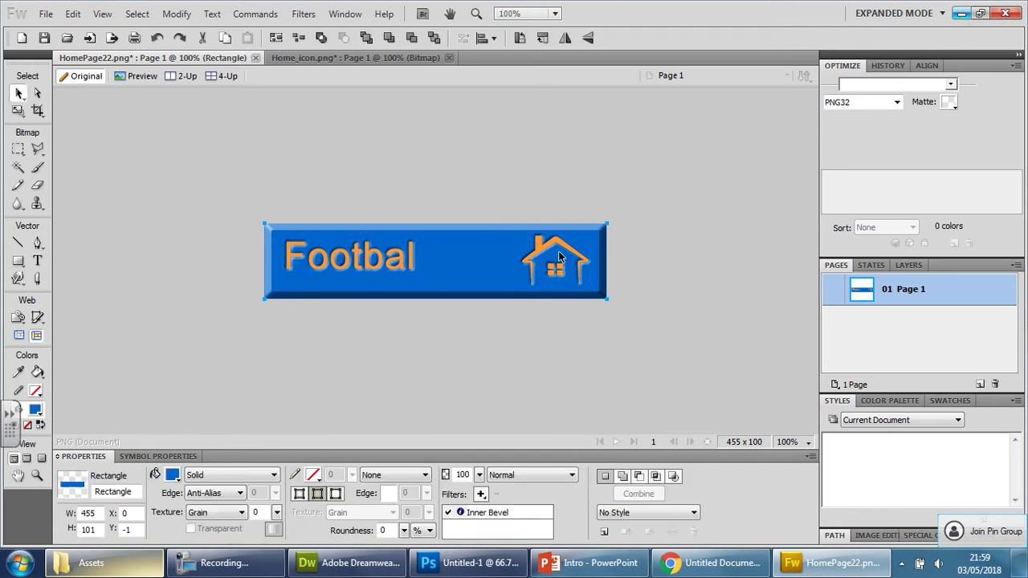
- Select the button's house icon, and close the separate Home_icon.png document
click(561, 275)
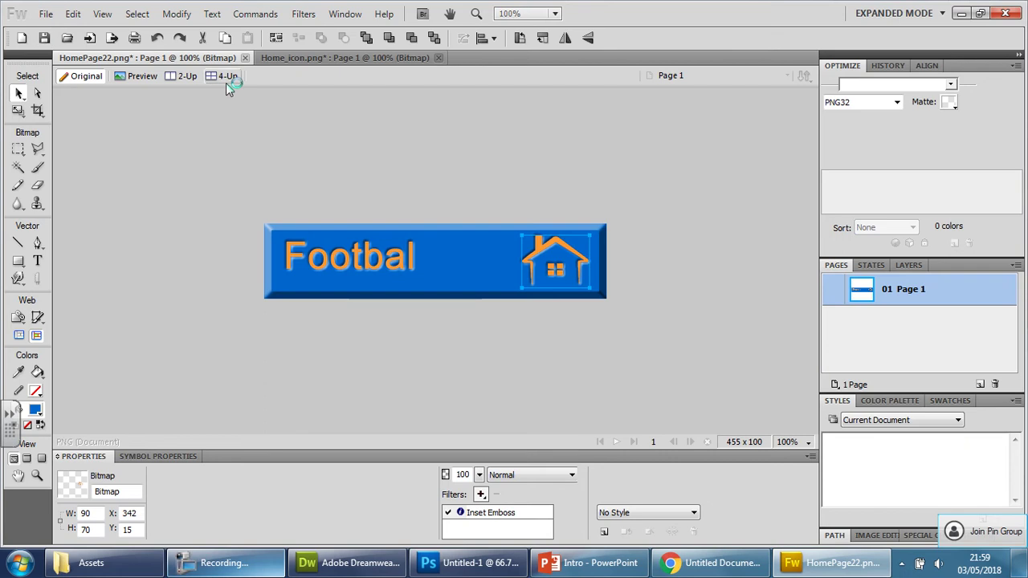
click(301, 59)
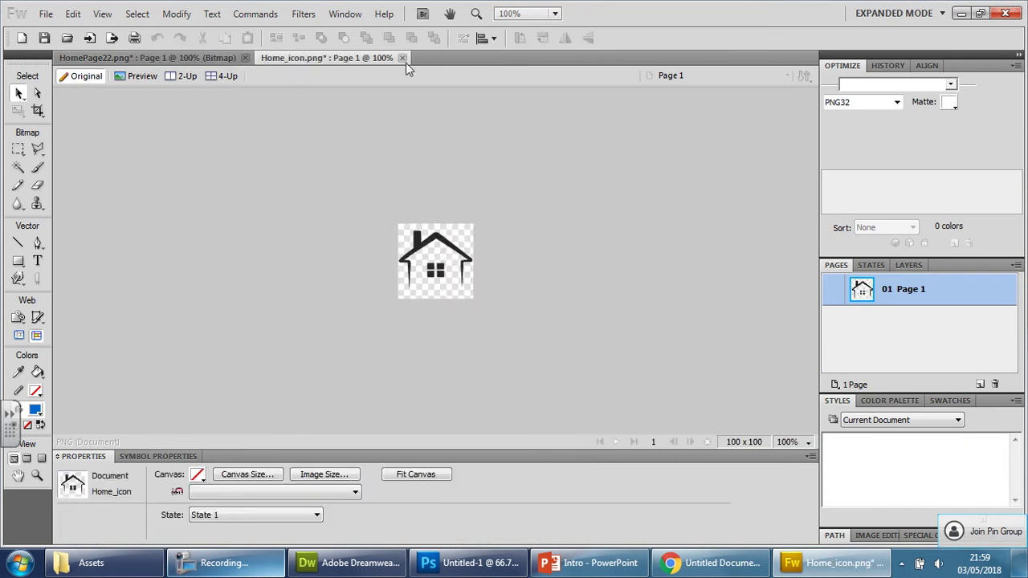
click(402, 58)
click(528, 314)
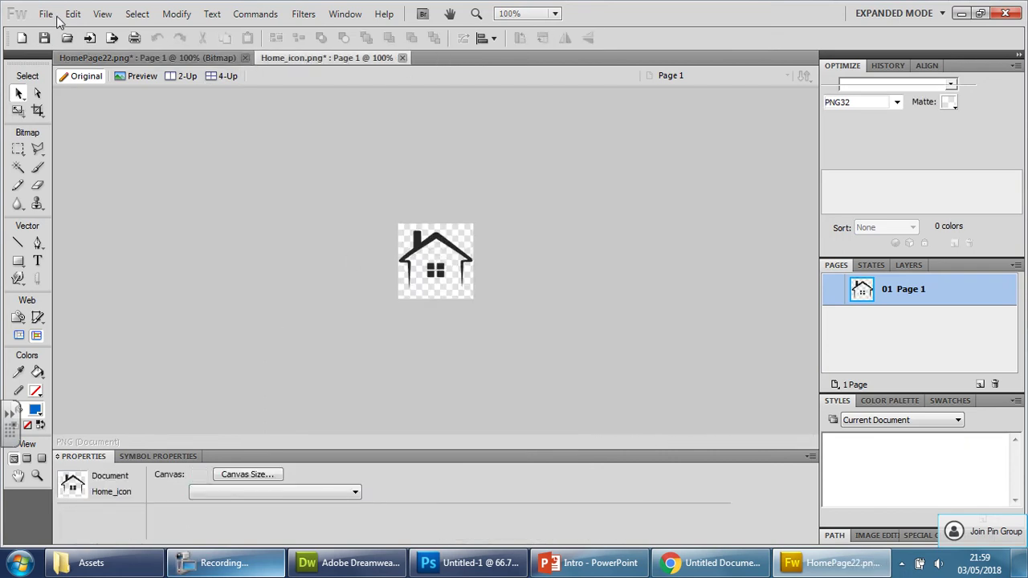
- Open the Football_icon image from the Assets folder
click(47, 15)
click(64, 62)
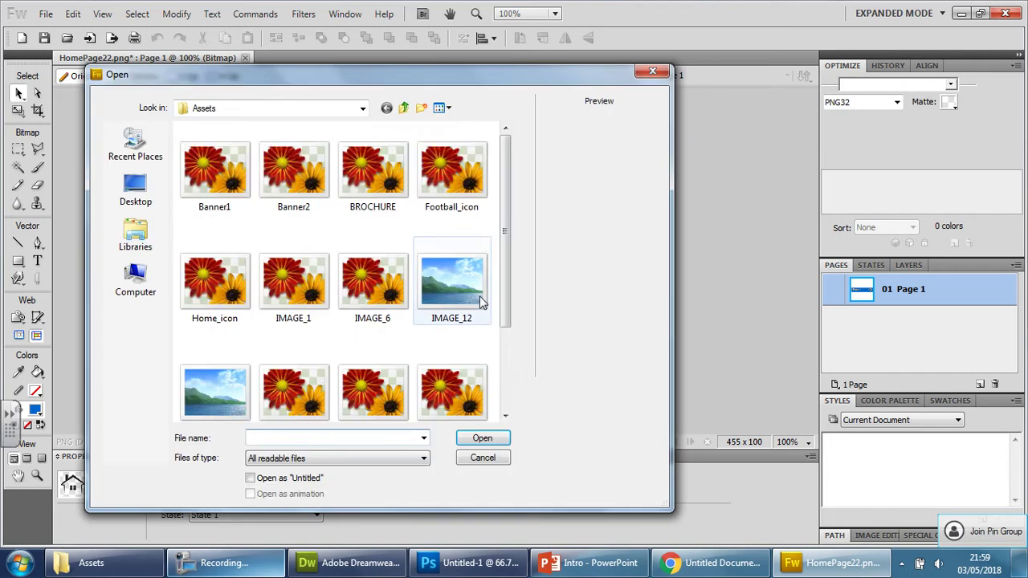
click(451, 171)
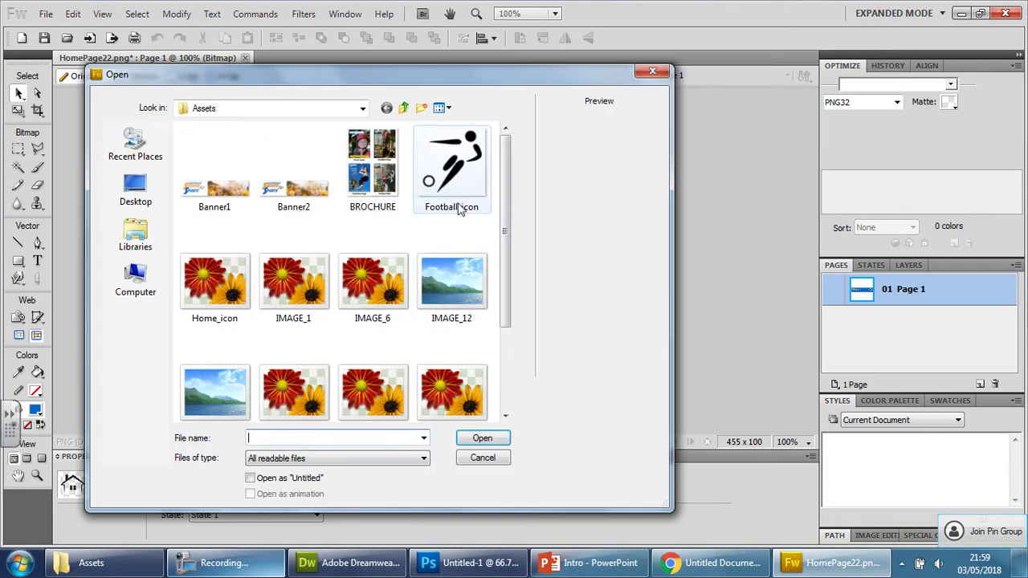
click(496, 440)
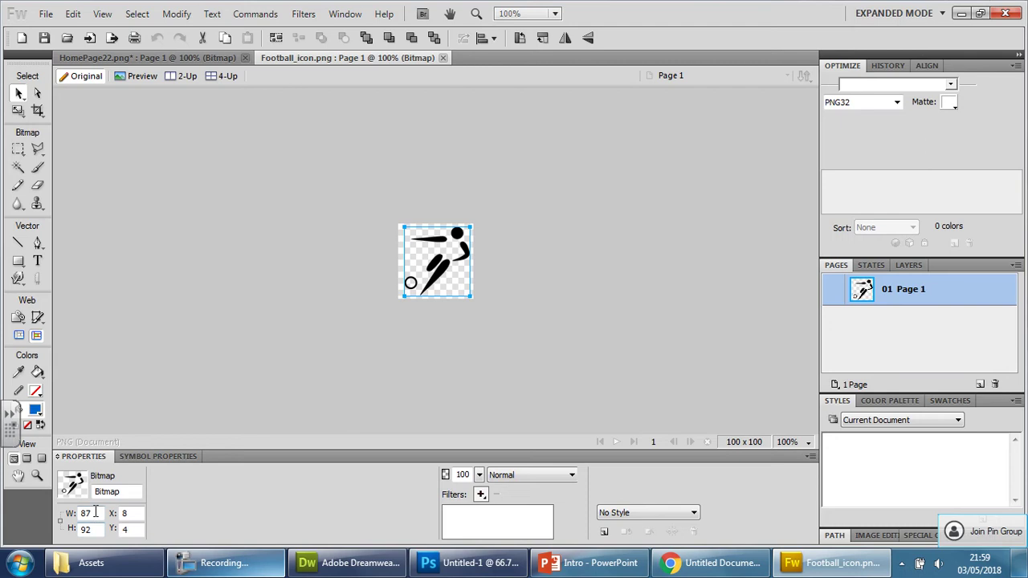
- Check the house icon's dimensions in HomePage22.png and resize the football icon to match, 90 wide by 70 high
click(137, 58)
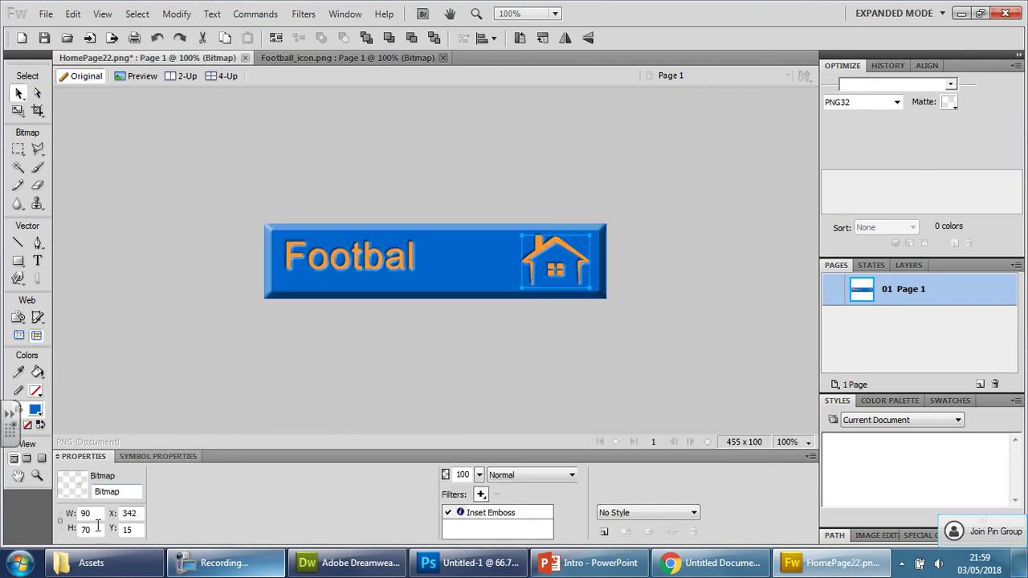
click(281, 59)
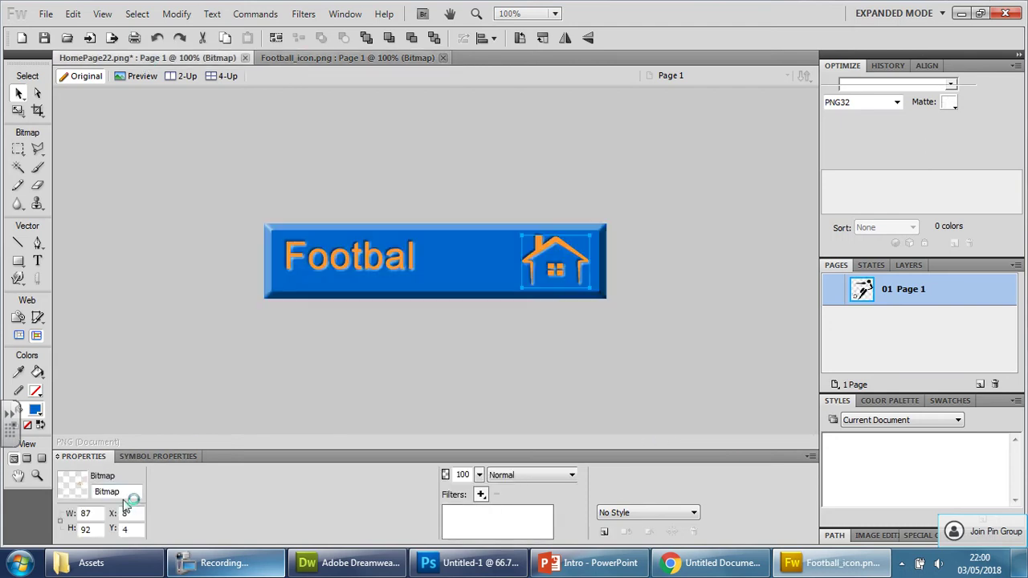
click(85, 513)
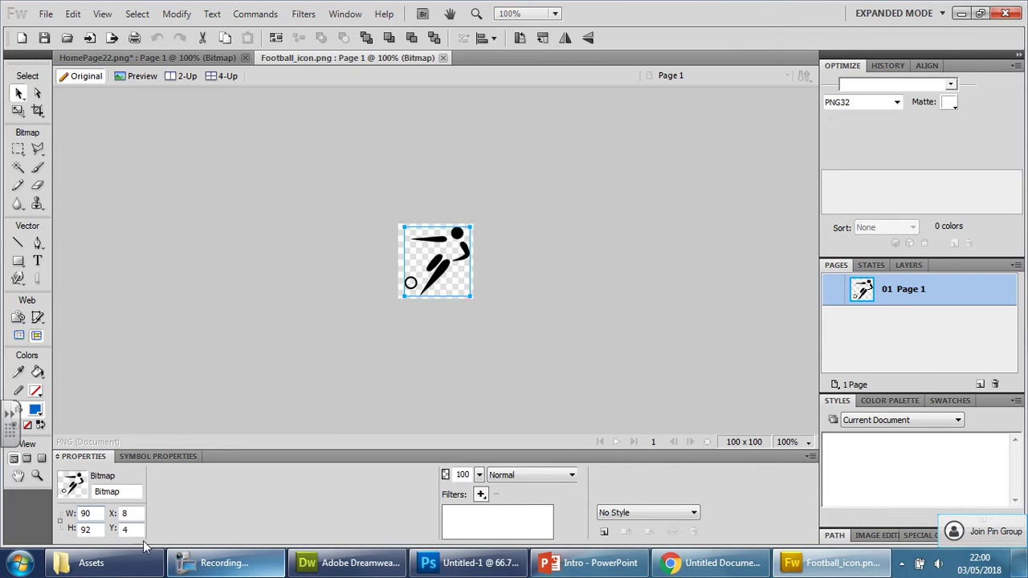
click(88, 531)
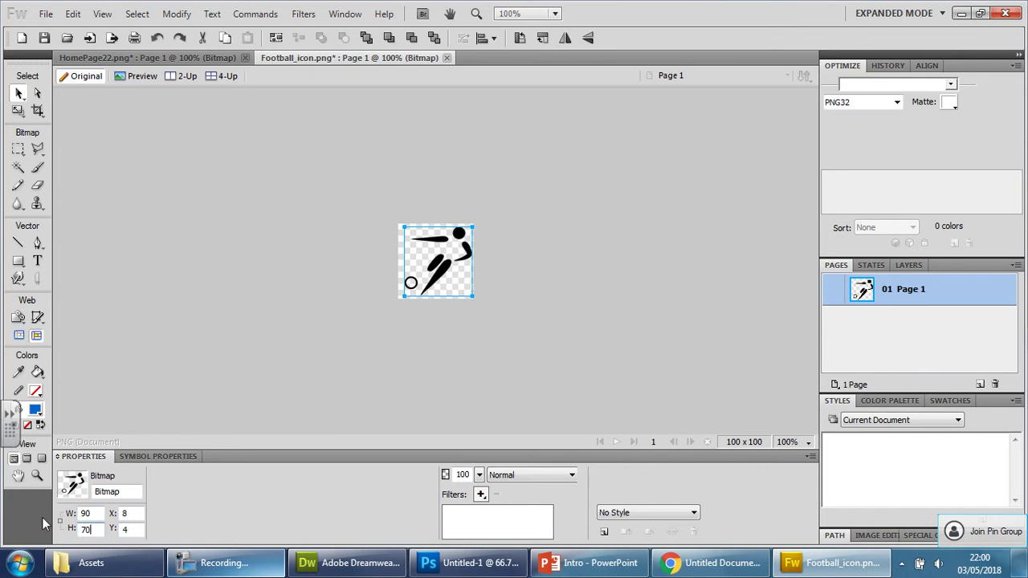
text(70)
click(181, 375)
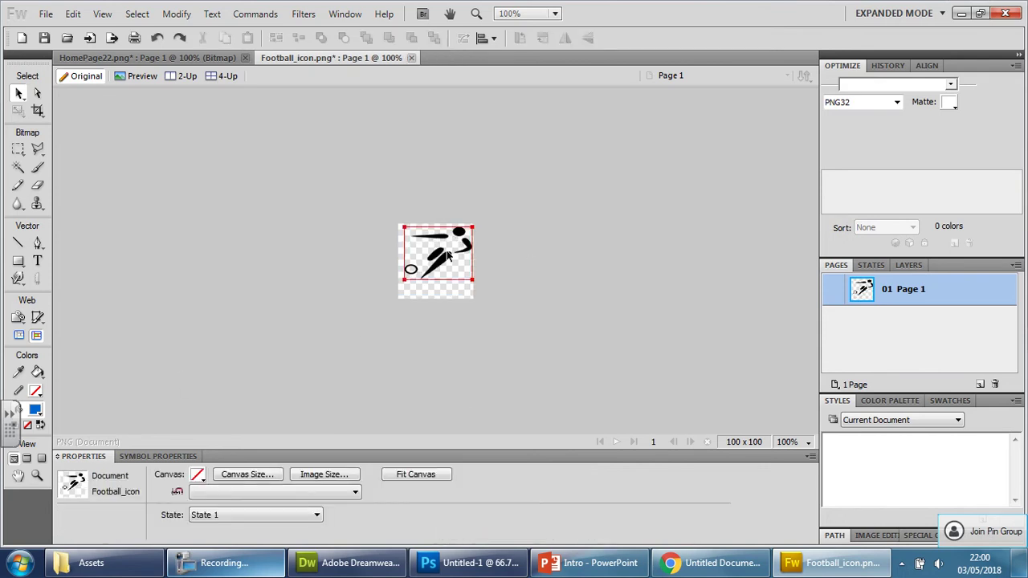
- Bring the resized football icon into HomePage22.png directly over the house icon, and send it behind the house
click(211, 58)
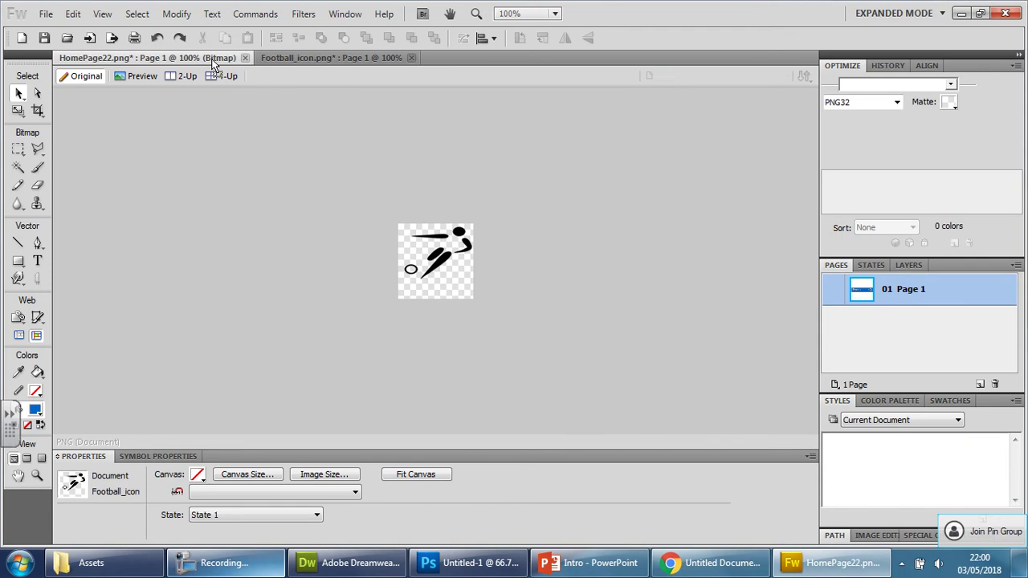
drag(476, 245, 566, 269)
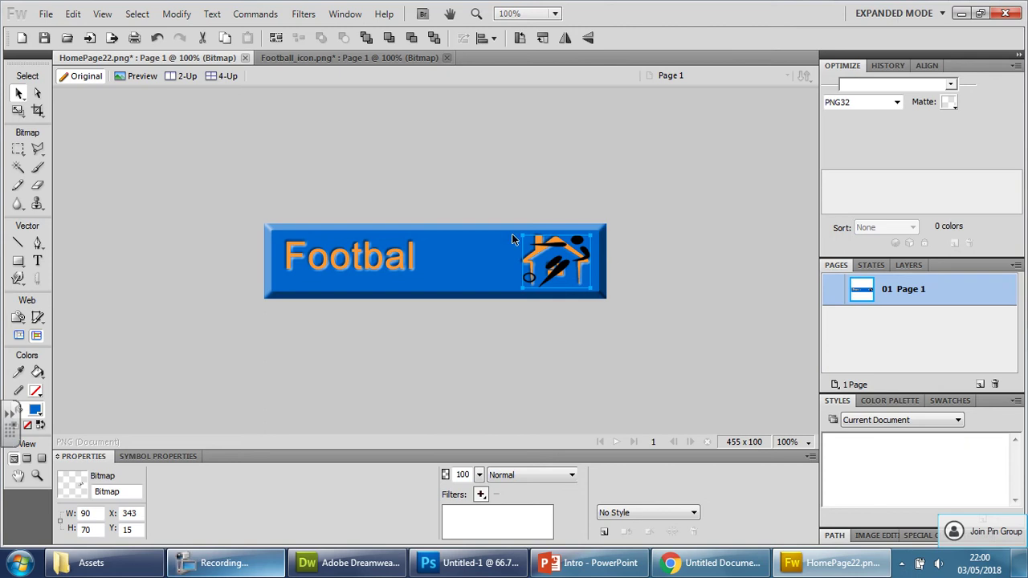
click(411, 39)
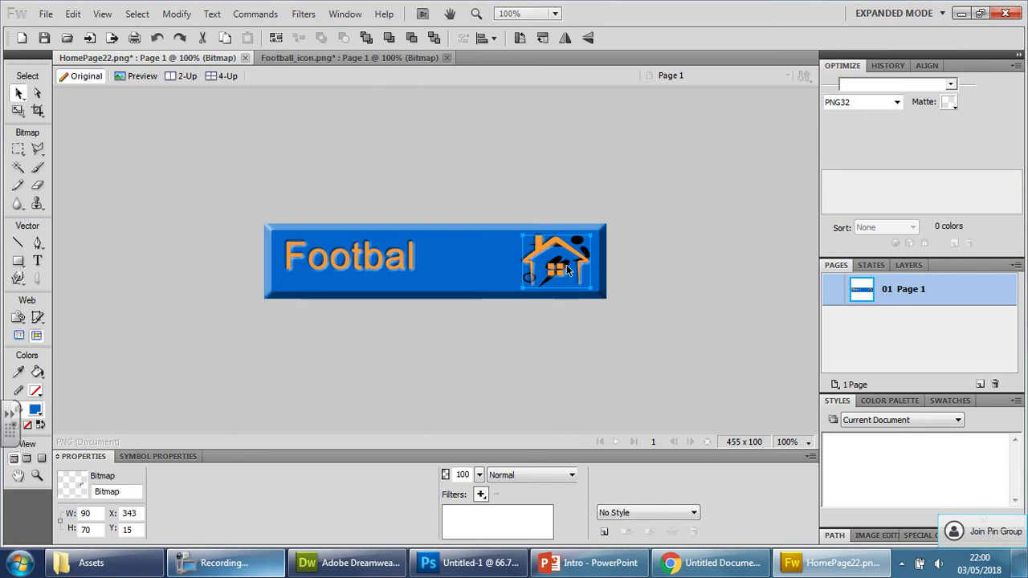
- Delete the house icon from the button
click(619, 268)
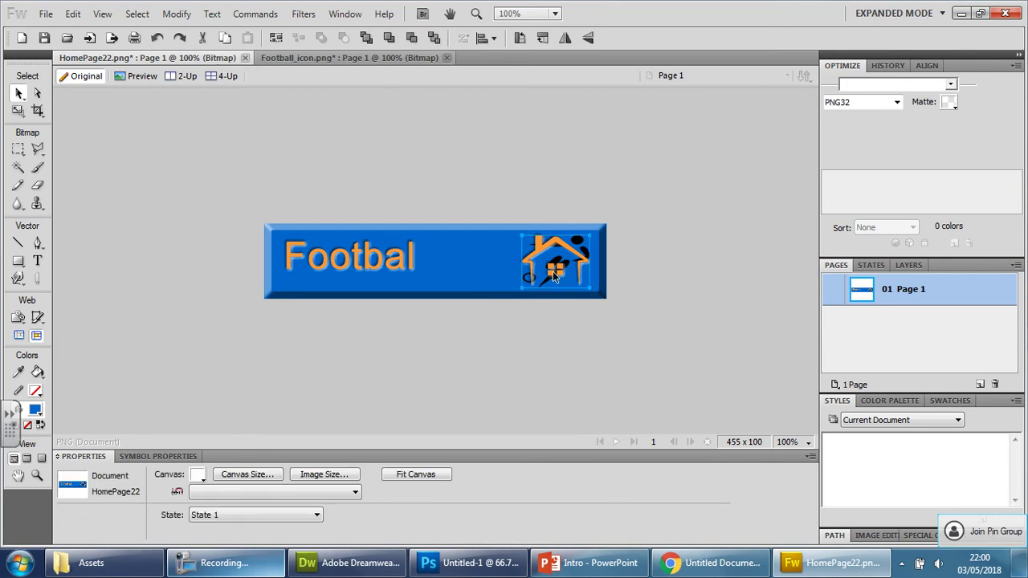
click(553, 275)
key(Delete)
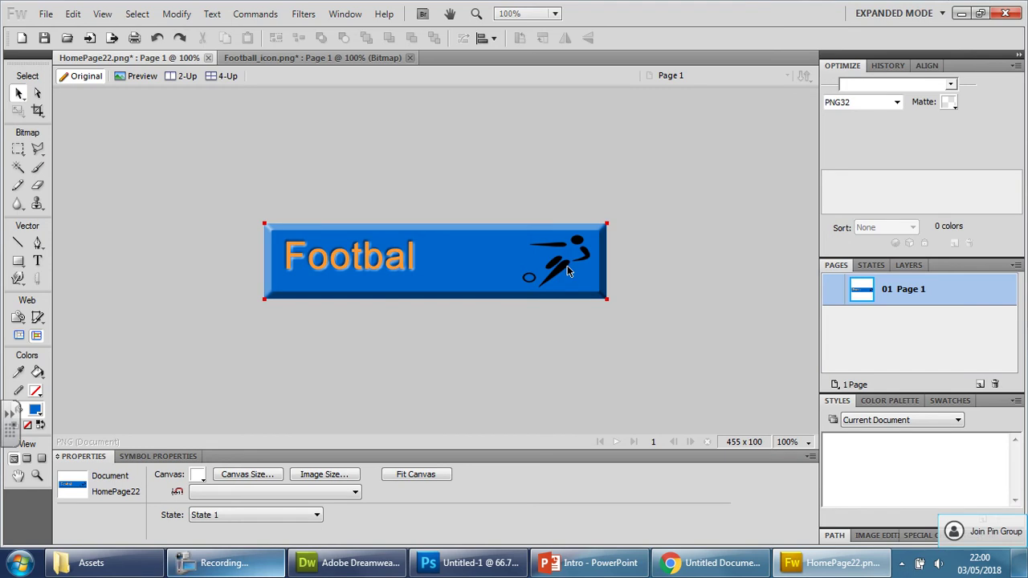
- Apply an Inset Emboss filter to the football icon, keeping width 2, contrast 75%, softness 2 and angle 135
click(554, 274)
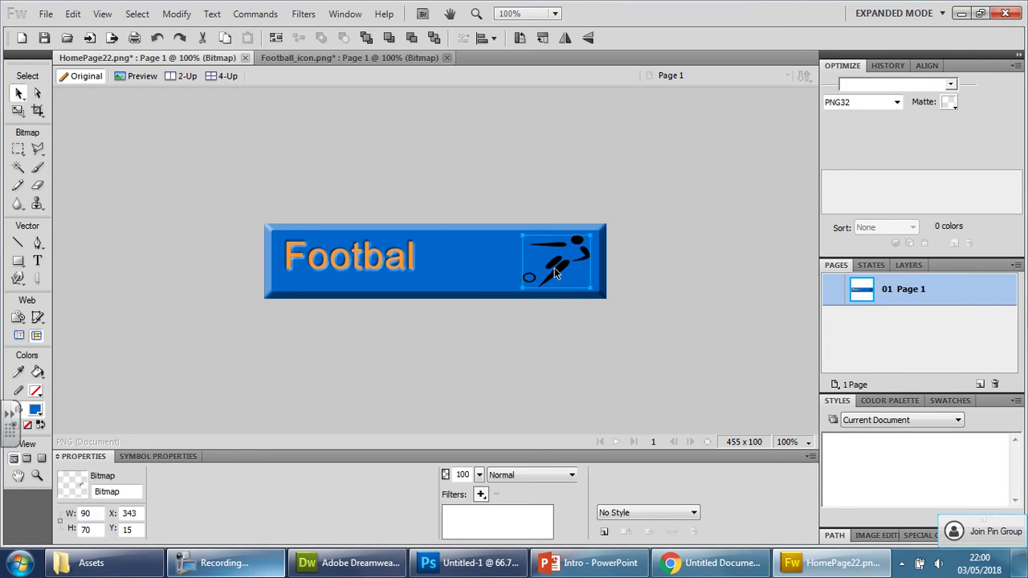
click(482, 494)
mouse_move(550, 376)
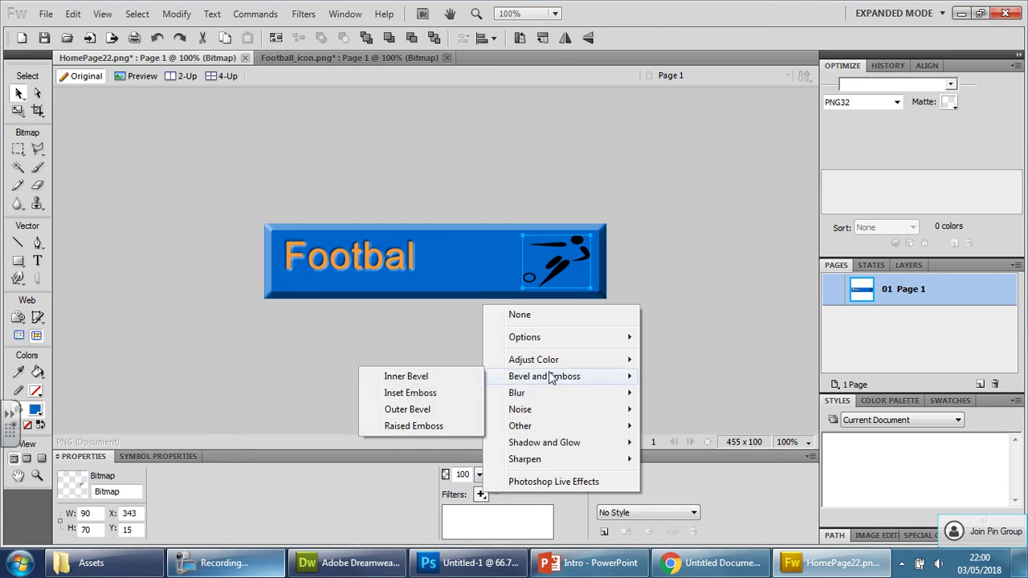
click(437, 393)
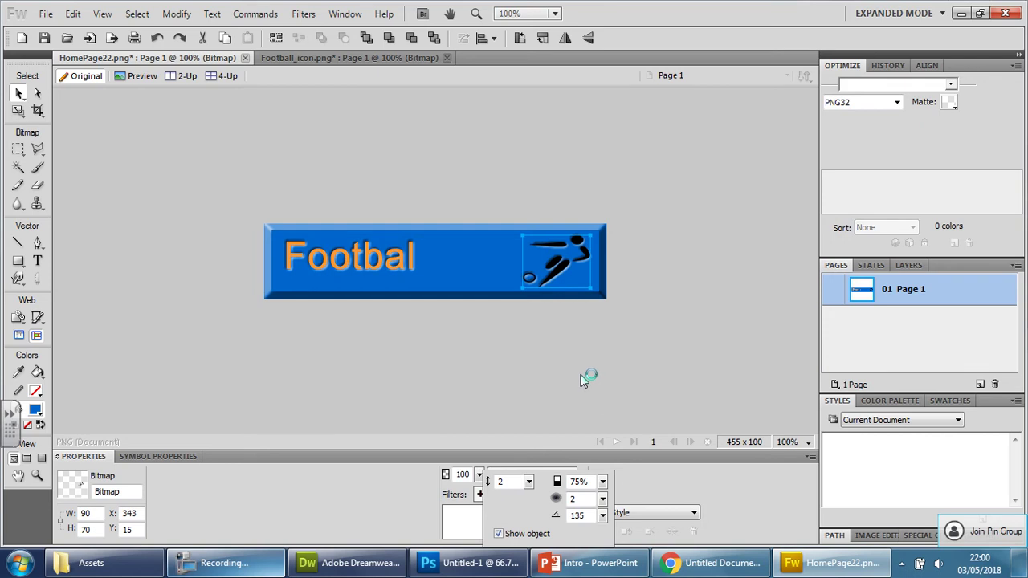
click(800, 455)
- Sample the orange of the "Footbal" text and fill the player's head, arms and legs with it using the Paint Bucket
click(807, 443)
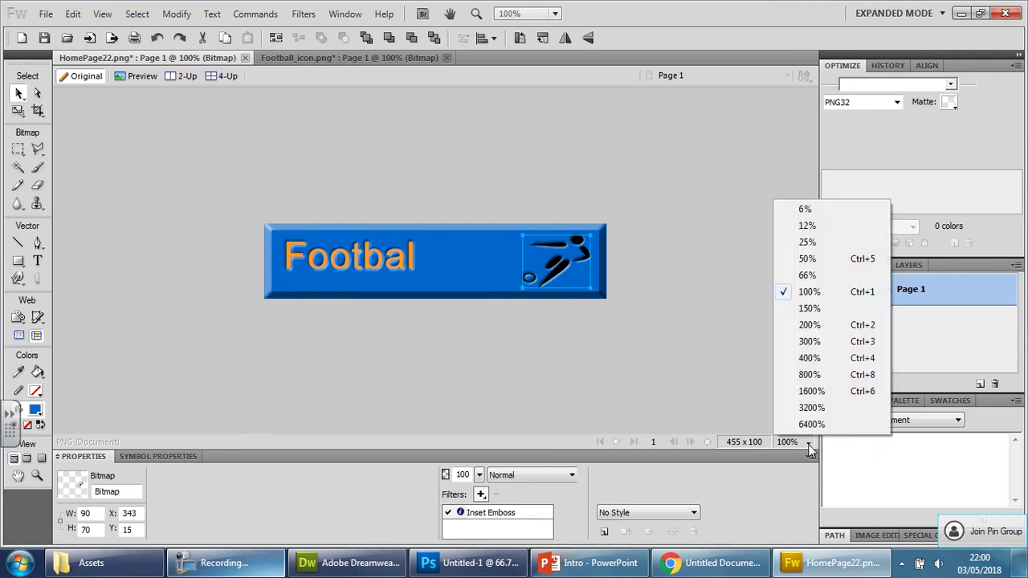
click(811, 324)
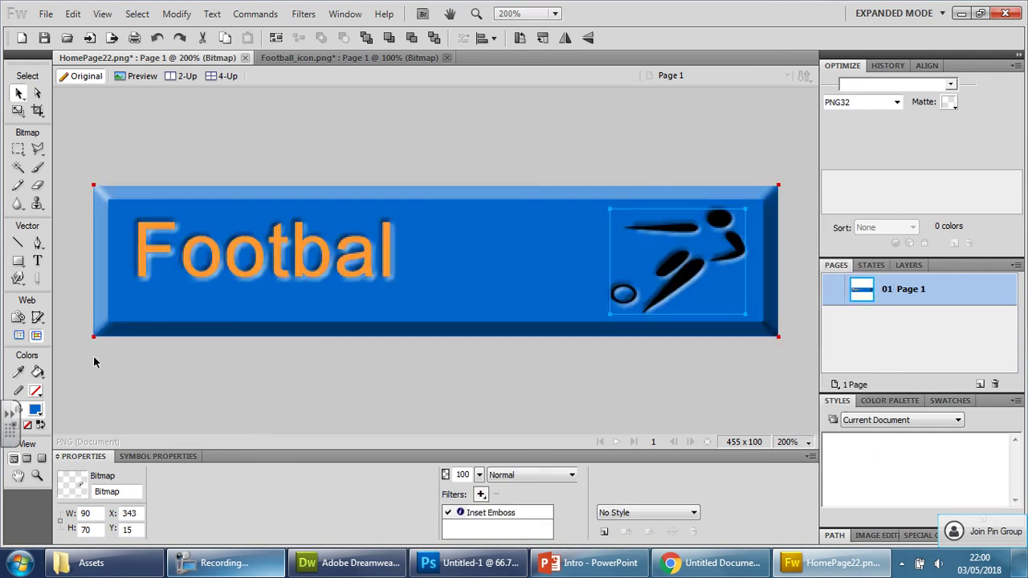
click(34, 411)
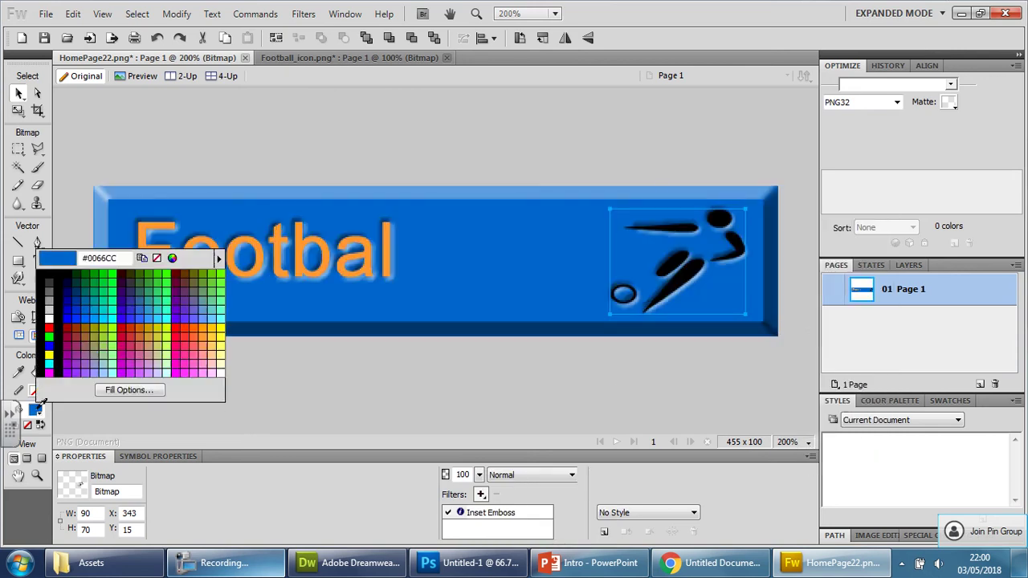
click(156, 230)
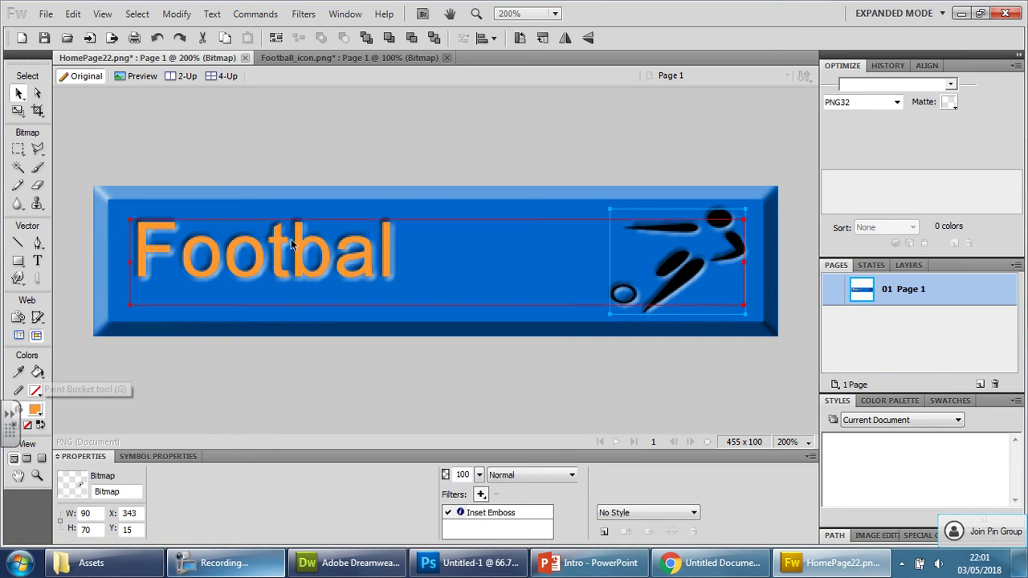
click(37, 372)
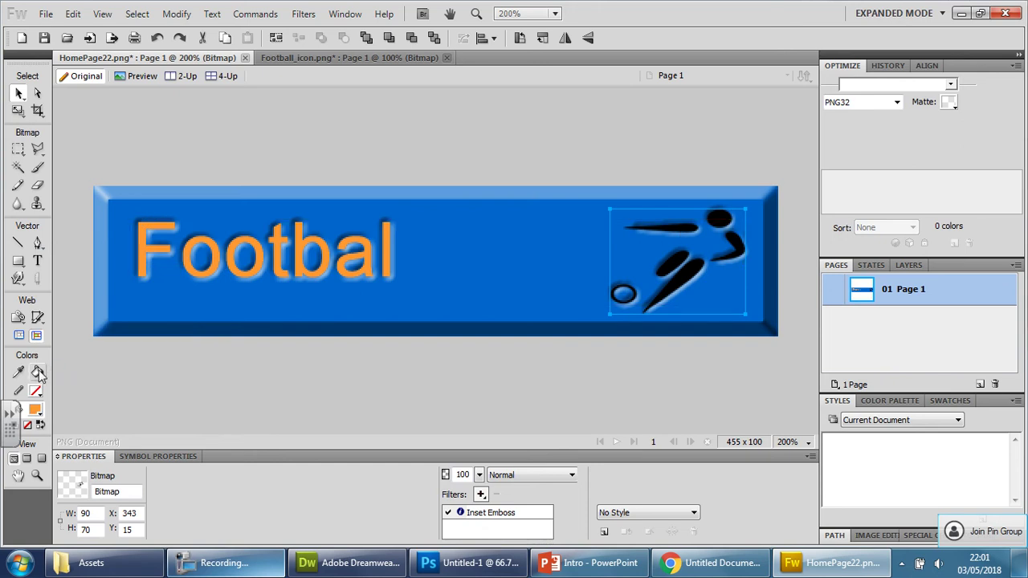
click(679, 224)
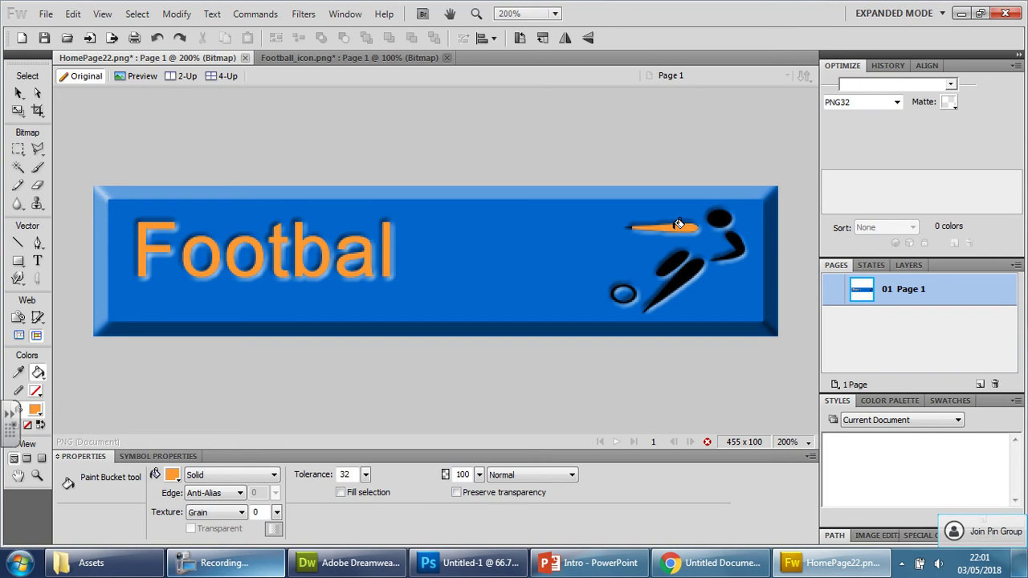
click(728, 217)
click(743, 247)
click(695, 273)
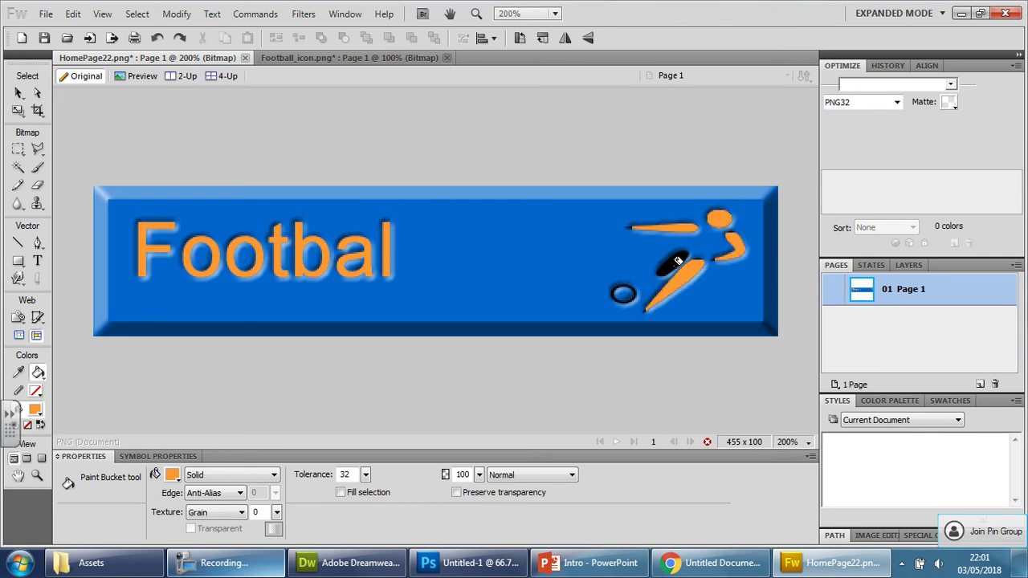
click(671, 268)
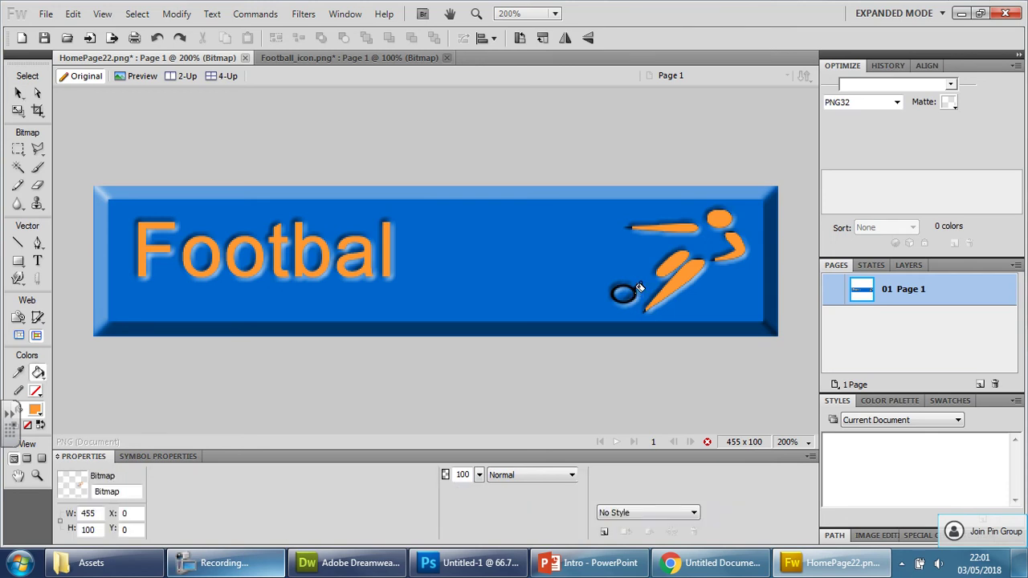
- Fill the black outline of the ball with the same orange
key(ctrl+equal)
key(ctrl+equal)
key(ctrl+equal)
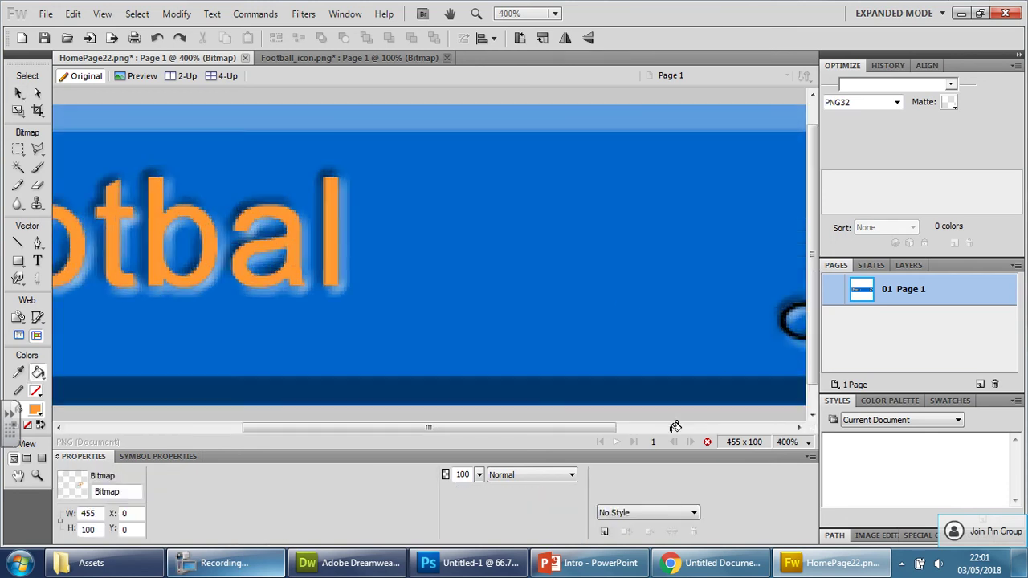
drag(592, 429, 763, 429)
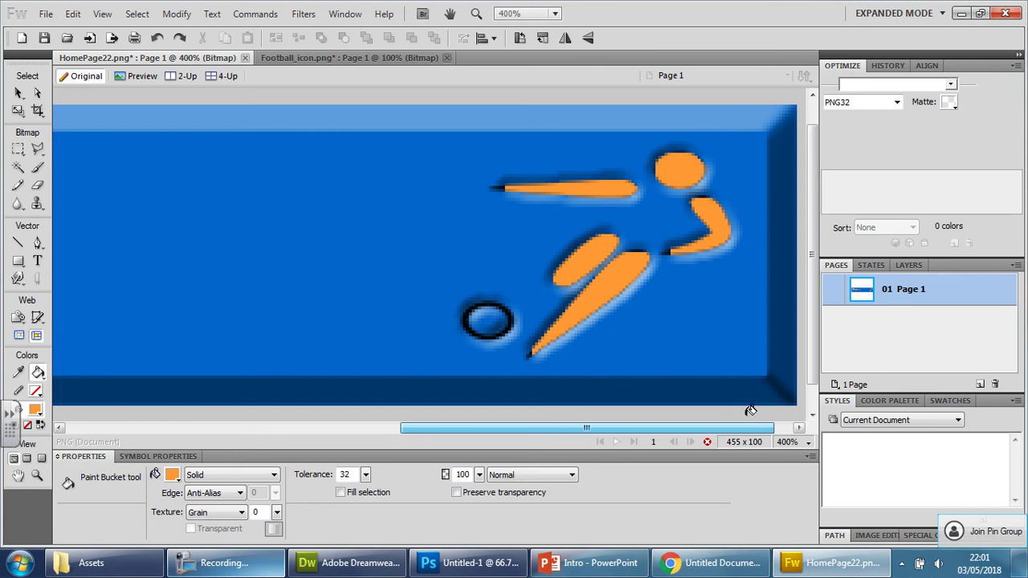
click(471, 320)
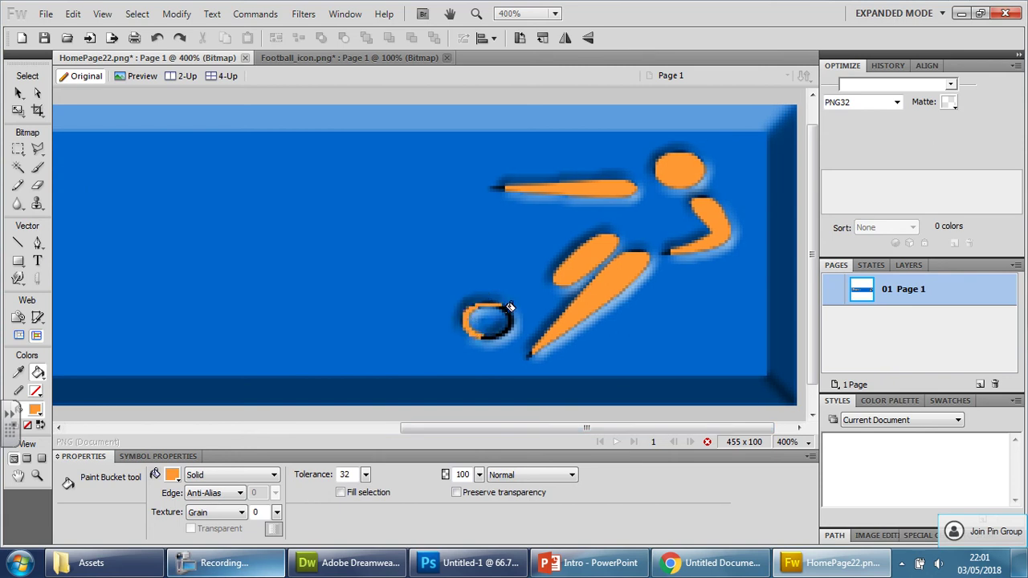
click(509, 318)
click(489, 299)
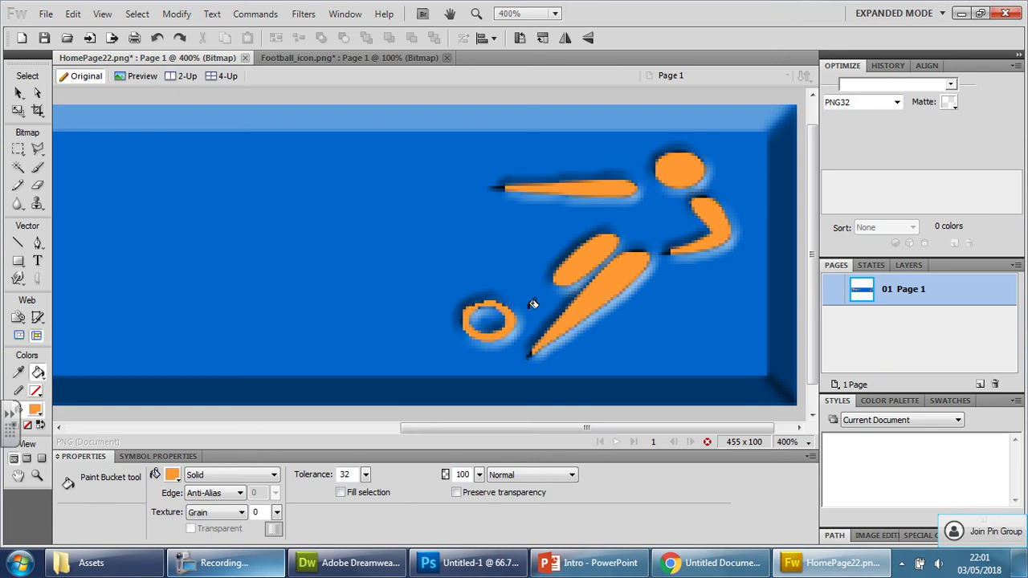
- Fill the remaining black tips of the player's arms with orange, and undo the stray fill at the top of the leg
click(503, 186)
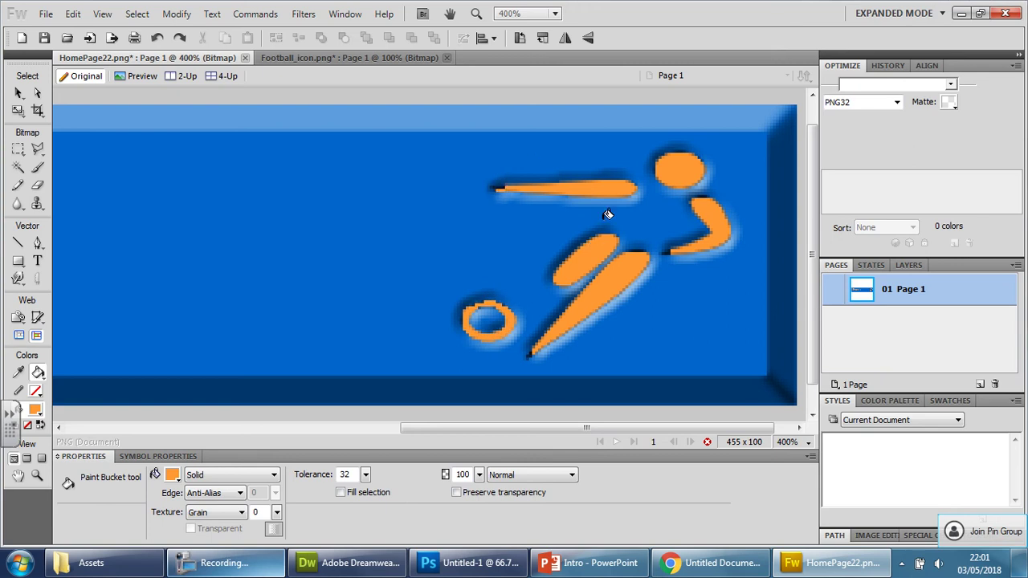
click(639, 247)
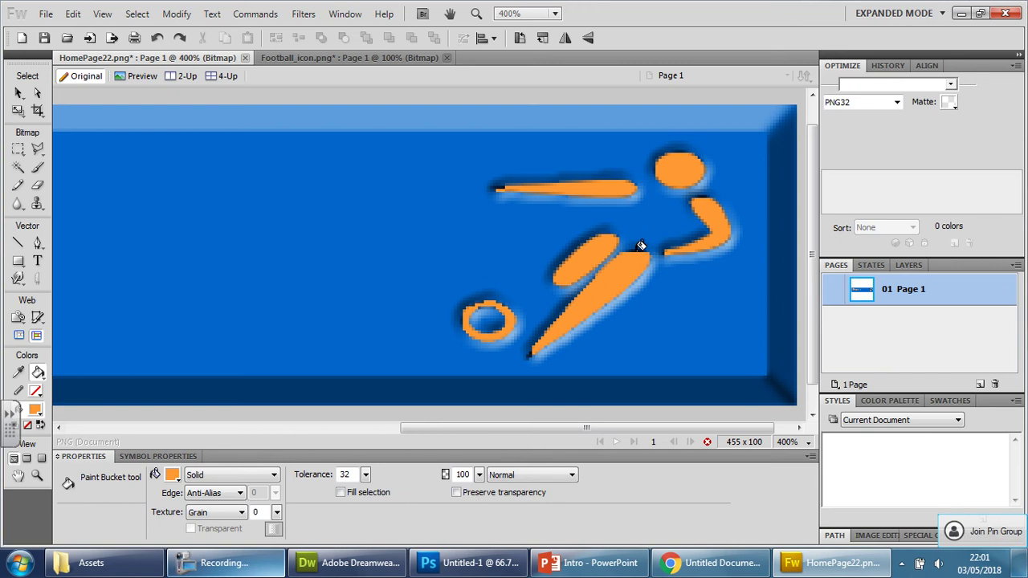
key(ctrl+z)
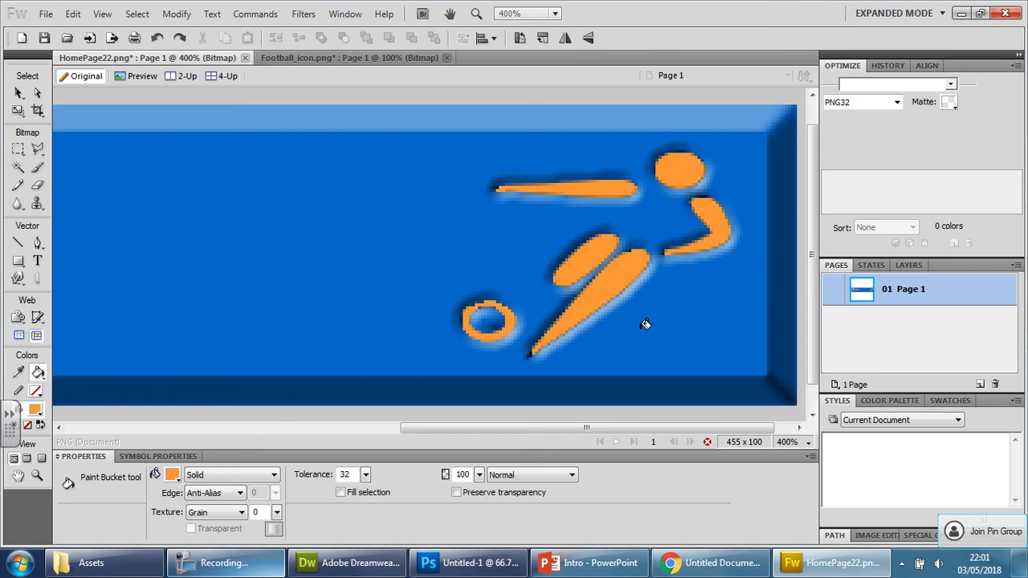
- Save the finished blue button as a separate Fireworks PNG named Footbal1 in the Buttons folder
key(ctrl+minus)
key(ctrl+minus)
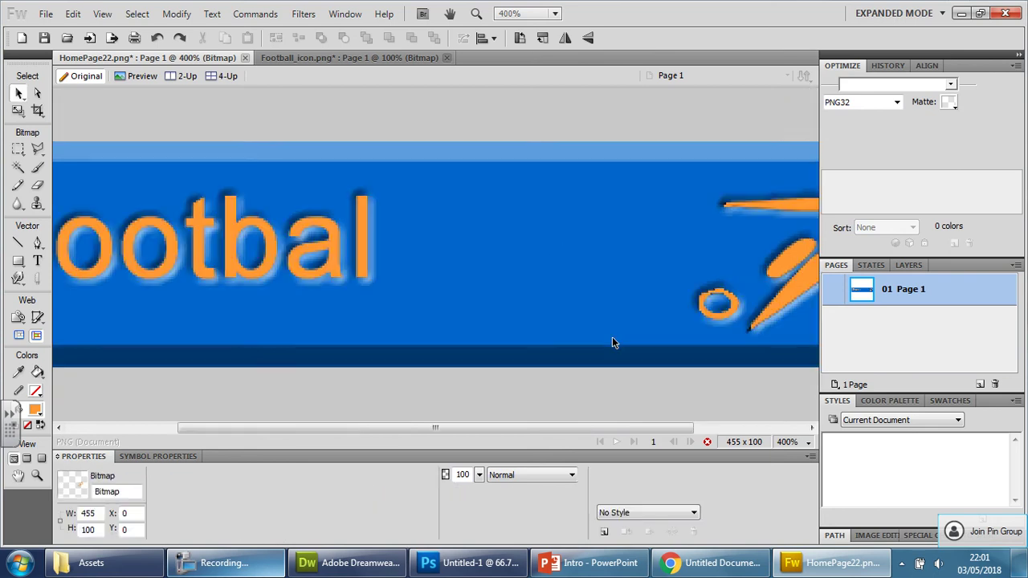
key(ctrl+minus)
key(k)
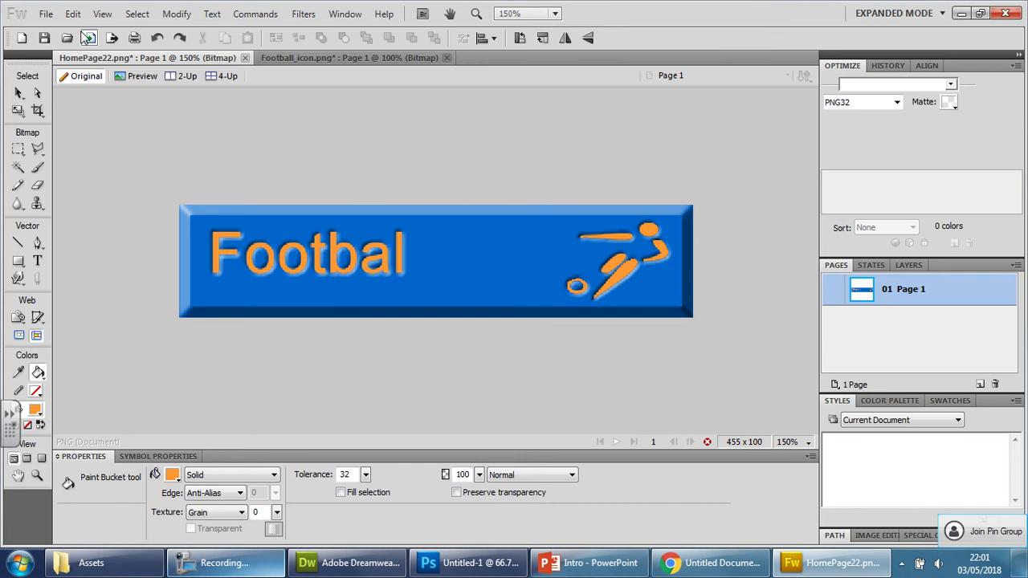
click(50, 15)
click(133, 185)
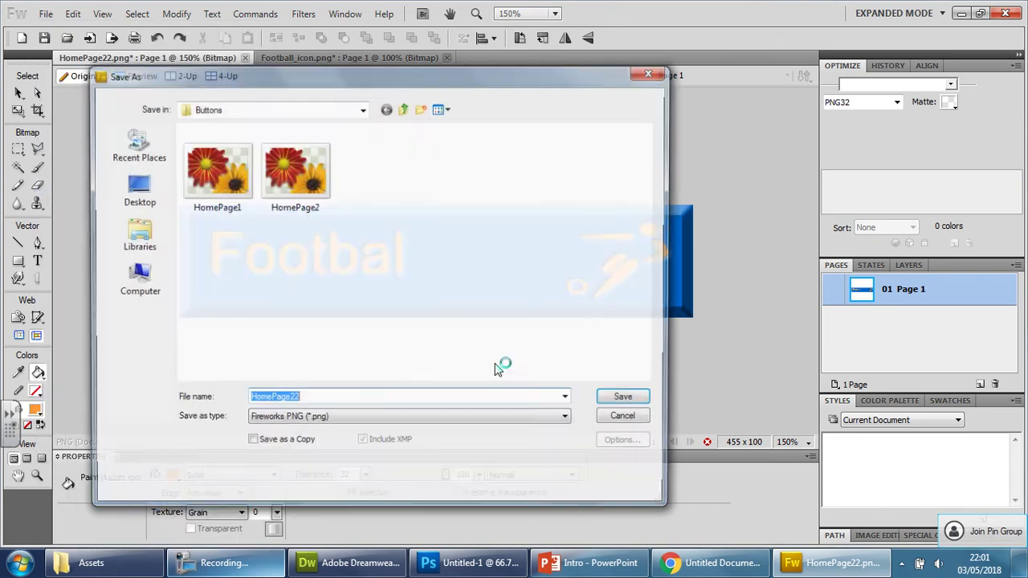
text(F)
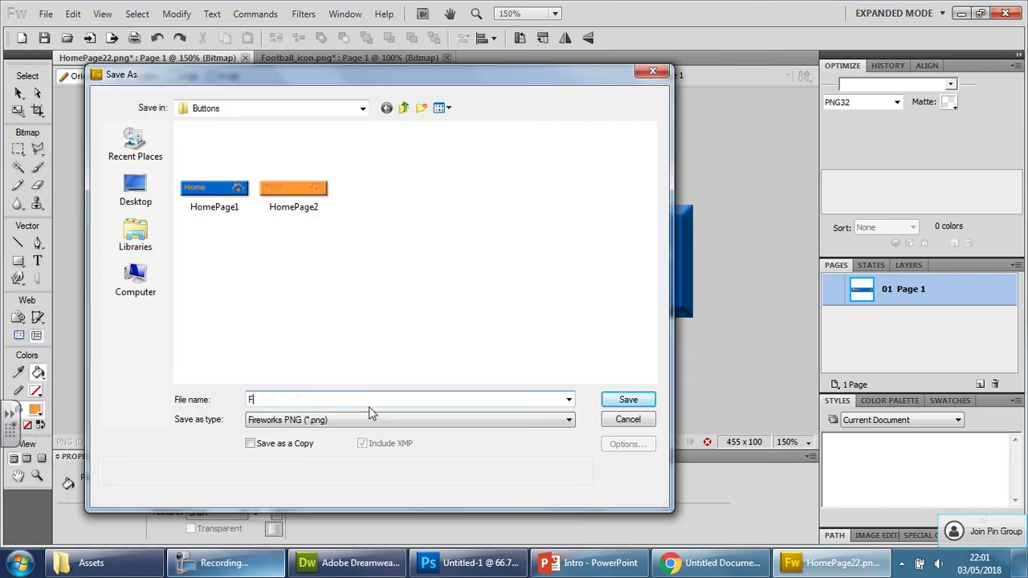
text(ootball1)
click(630, 401)
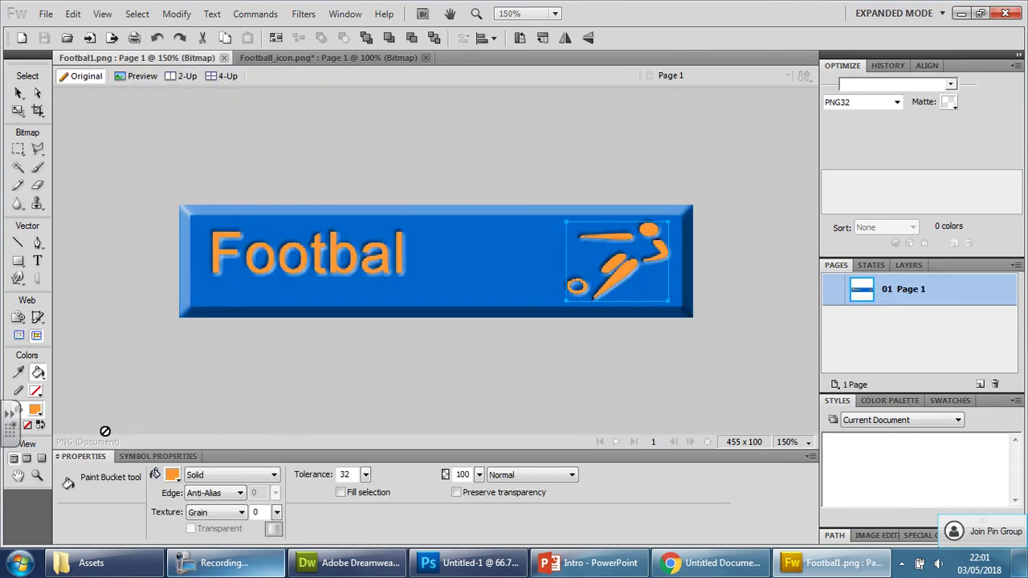
- Fill the blue button background with the same orange and save this version as FootballPage2 in the Buttons folder
click(447, 245)
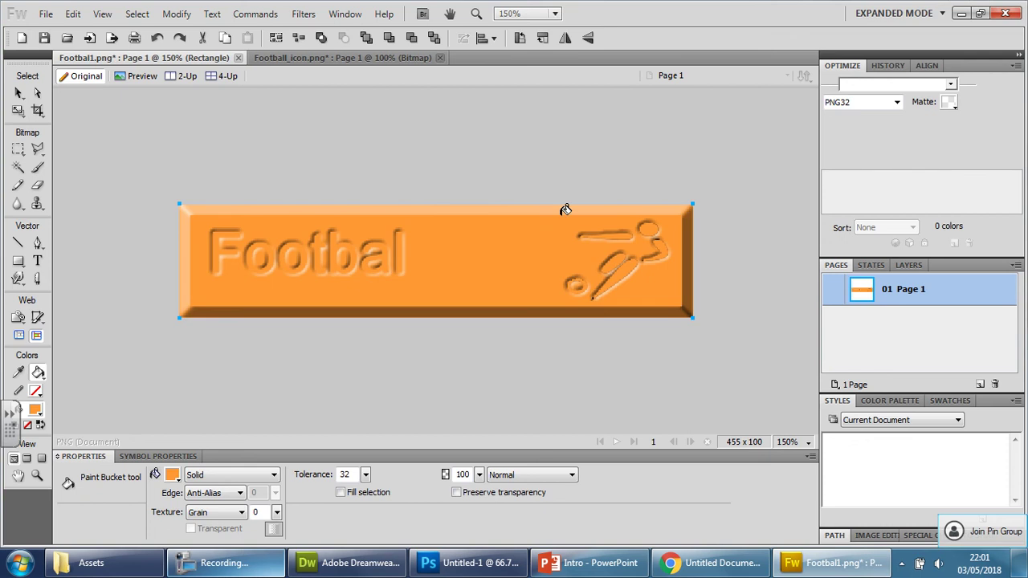
click(70, 13)
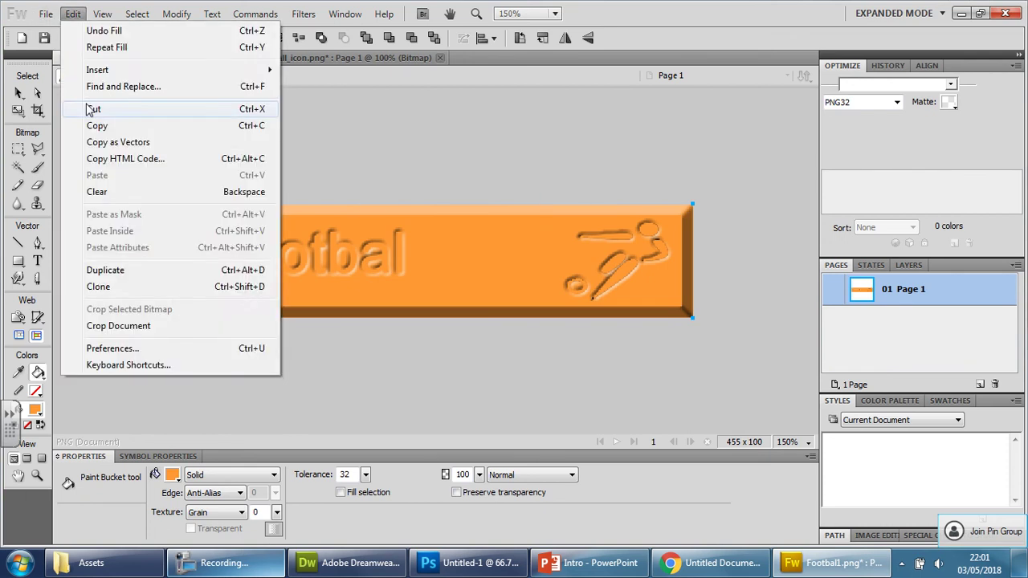
mouse_move(46, 14)
click(84, 188)
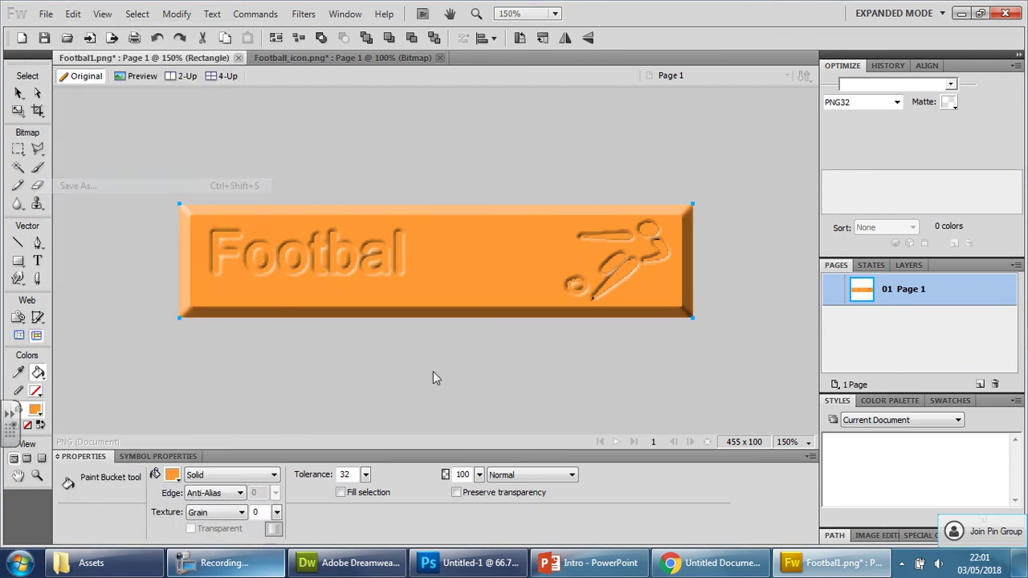
click(368, 397)
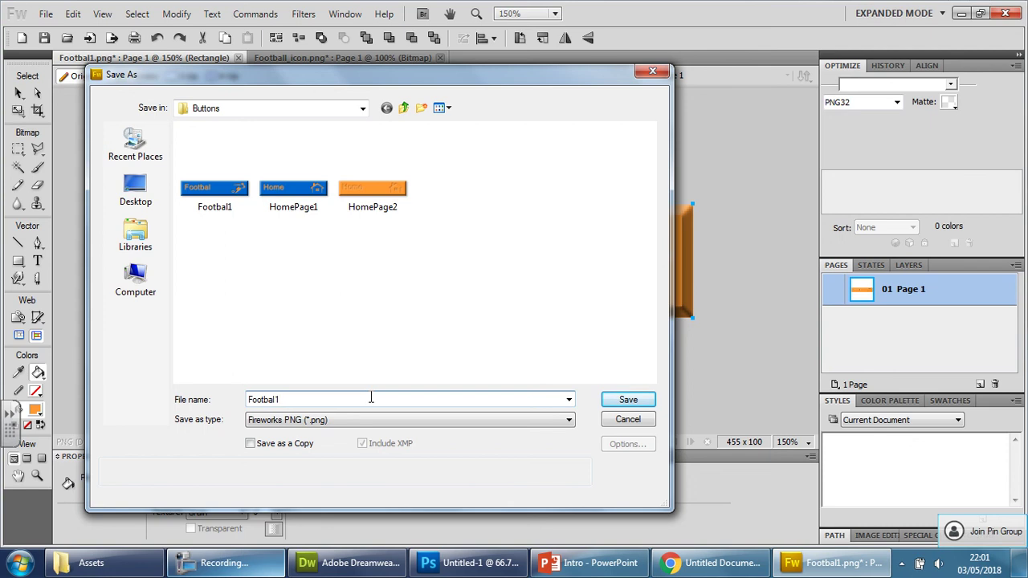
key(BackSpace)
text(2)
click(628, 399)
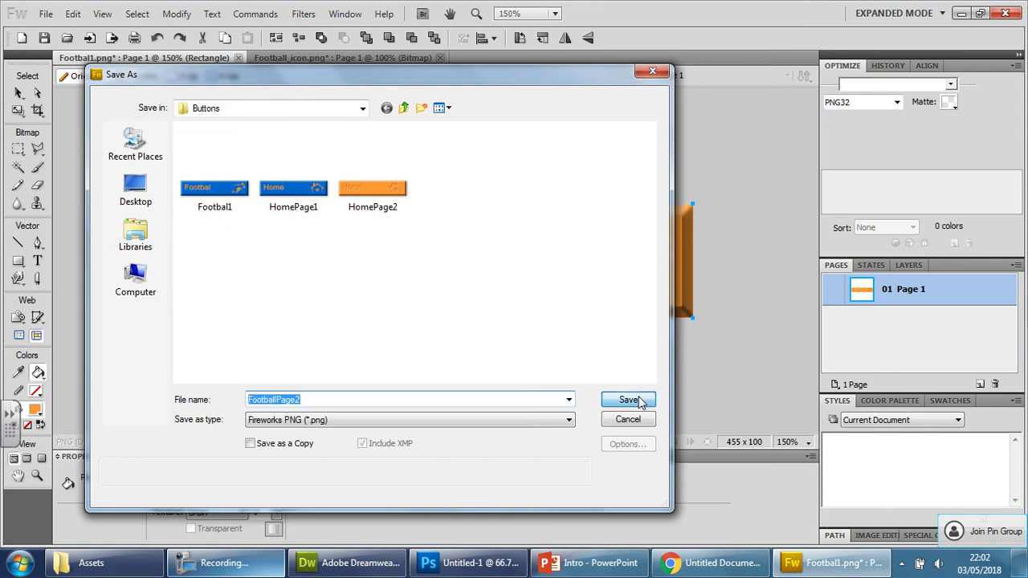
- Switch to the file explorer and rename the Footbal1 image in the Buttons folder to FootballPage1
click(90, 565)
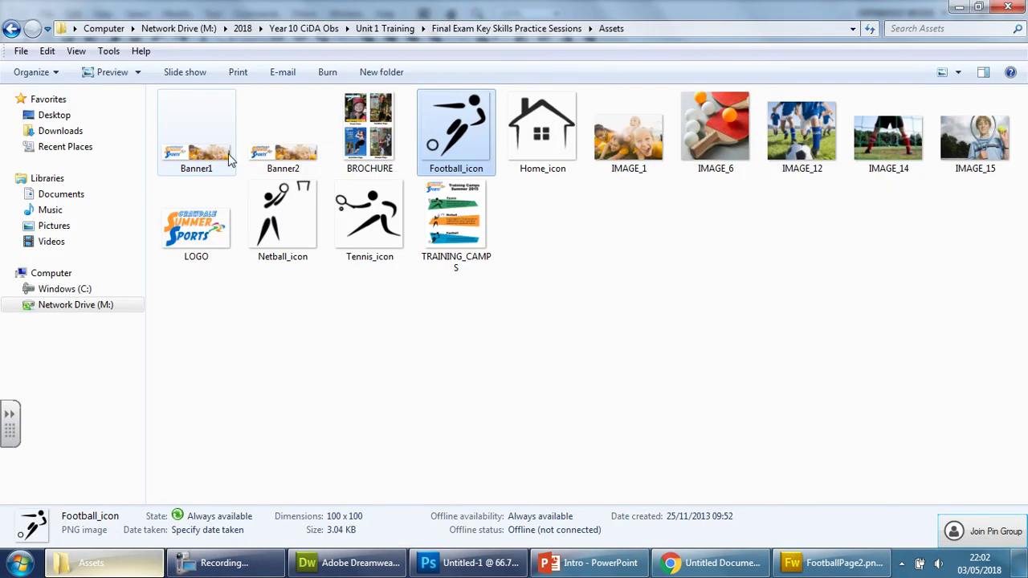
click(12, 27)
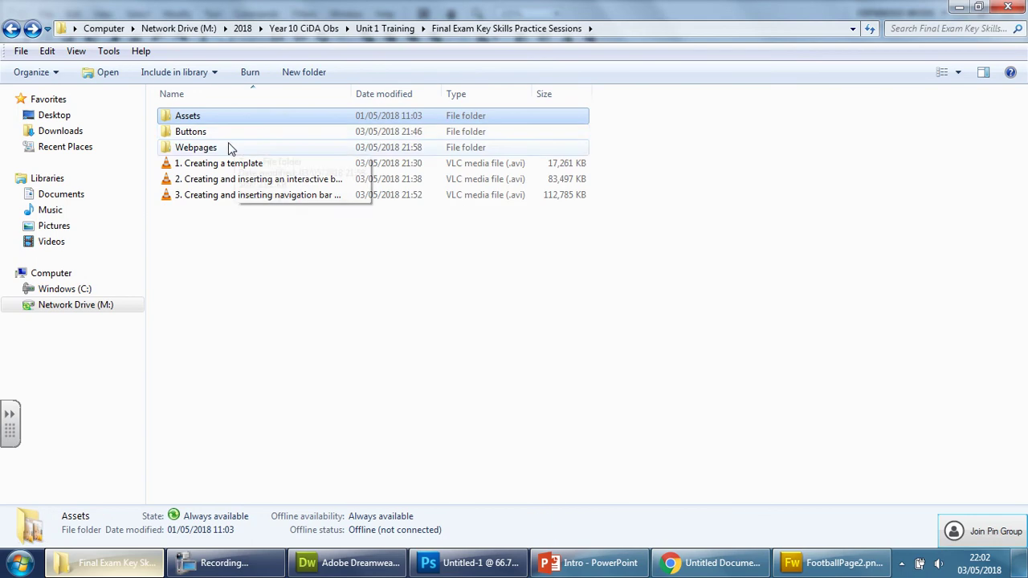
double_click(221, 133)
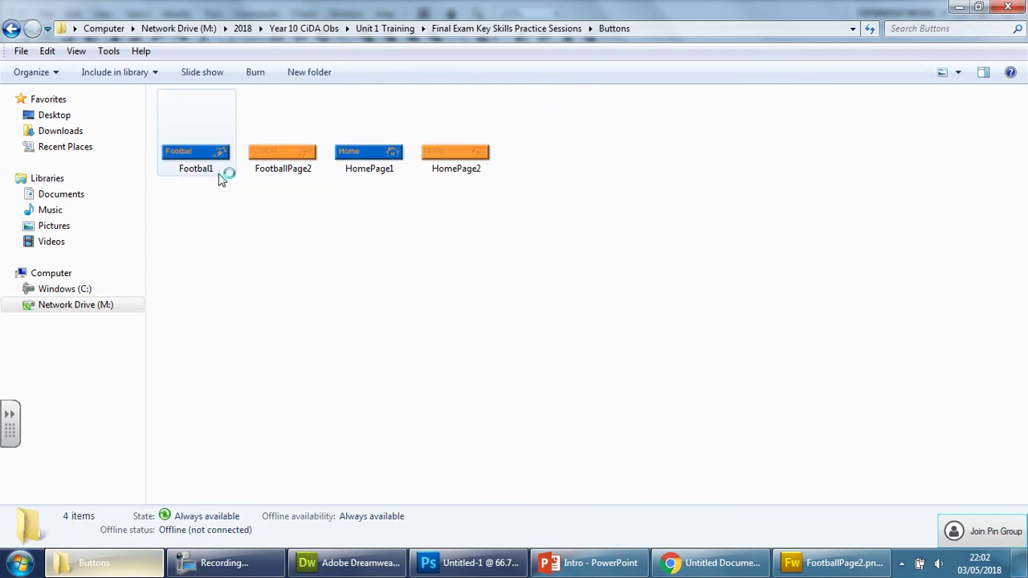
click(214, 174)
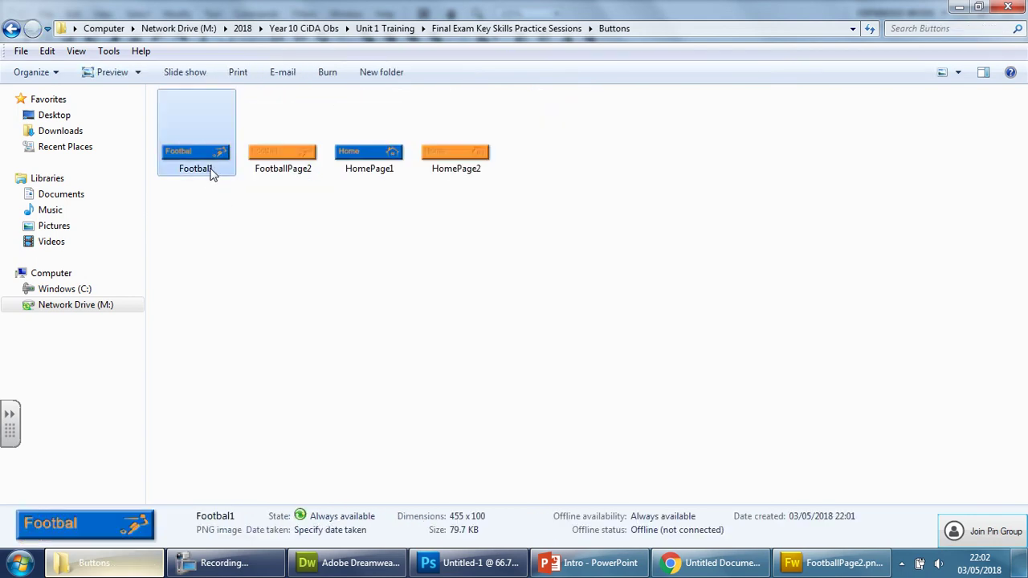
click(214, 173)
click(212, 171)
text(Page)
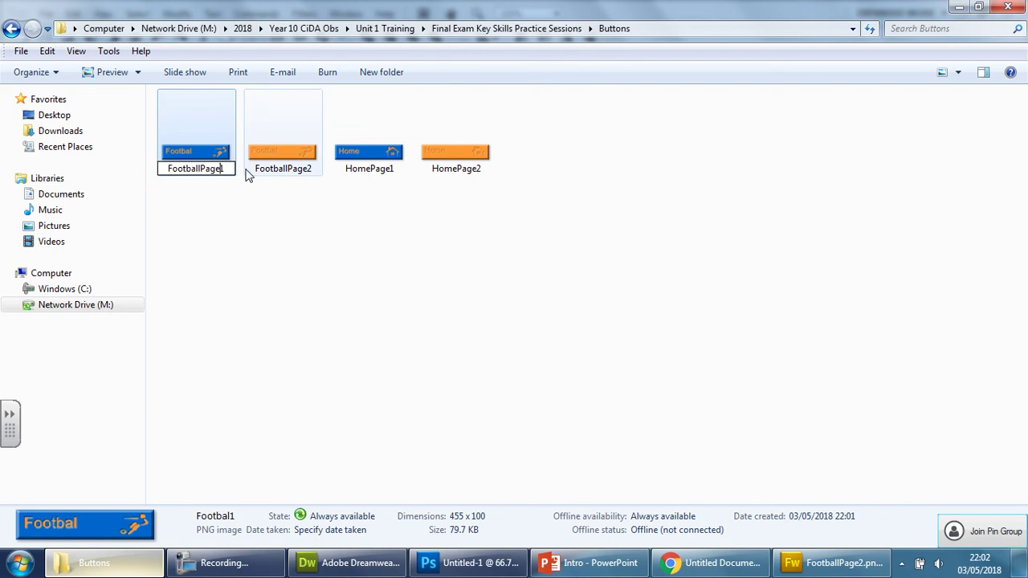
key(Return)
click(297, 238)
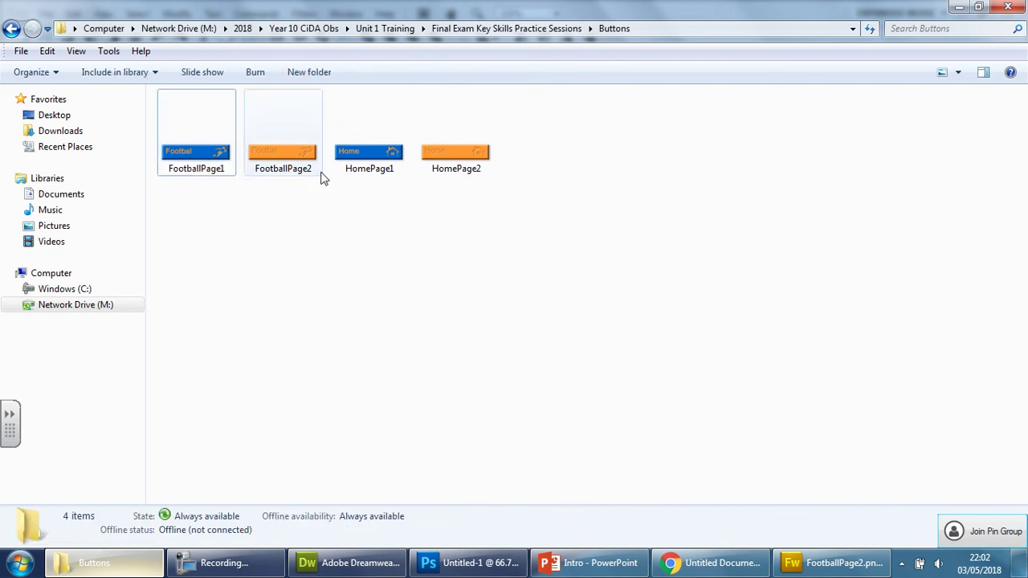
- Switch to Dreamweaver and set up a rollover image with FootballPage1 as original and FootballPage2 as rollover, without copying them to the site root
click(366, 563)
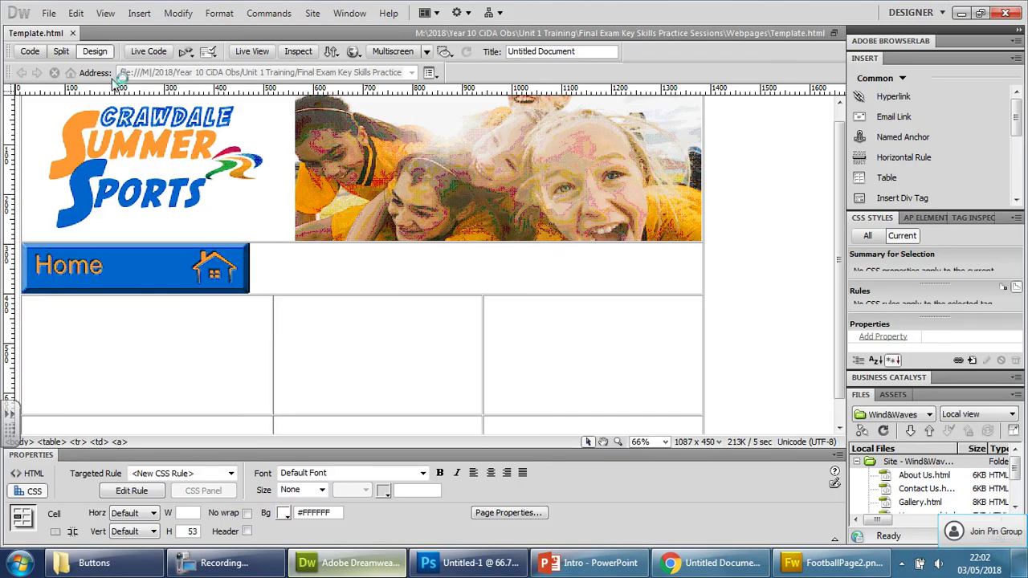
click(139, 13)
mouse_move(178, 72)
click(366, 80)
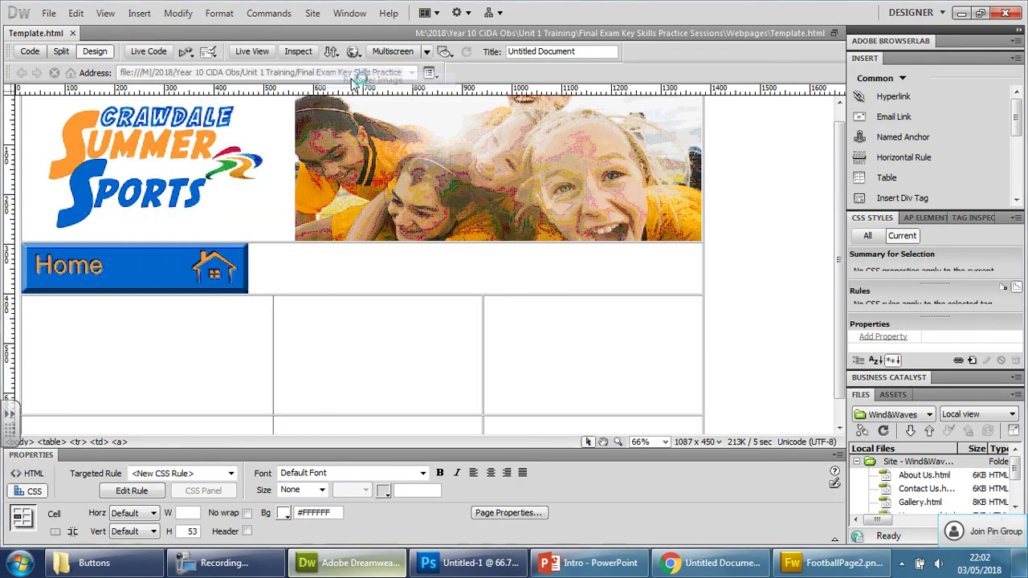
click(609, 254)
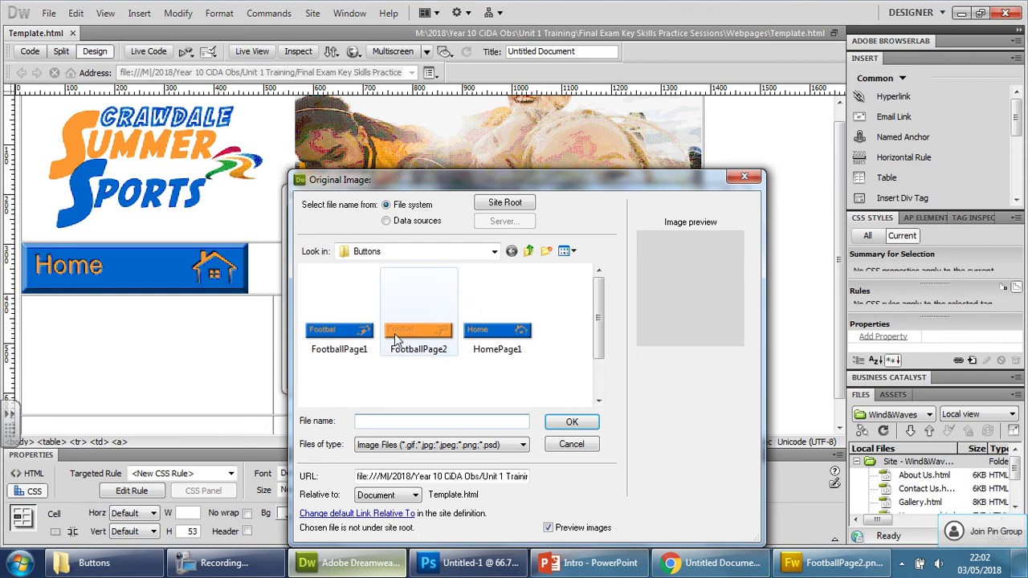
click(340, 321)
click(570, 423)
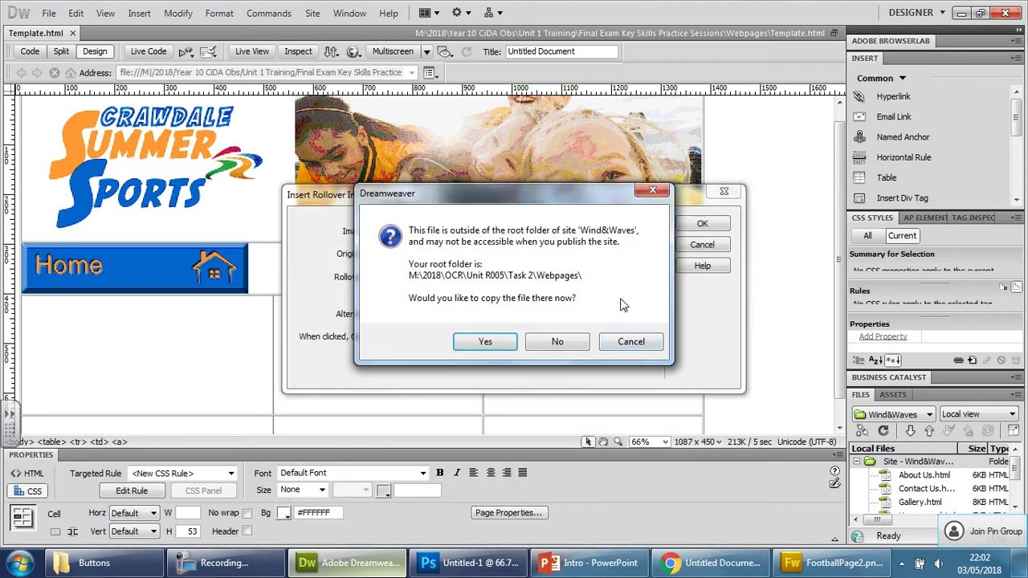
click(572, 344)
click(415, 315)
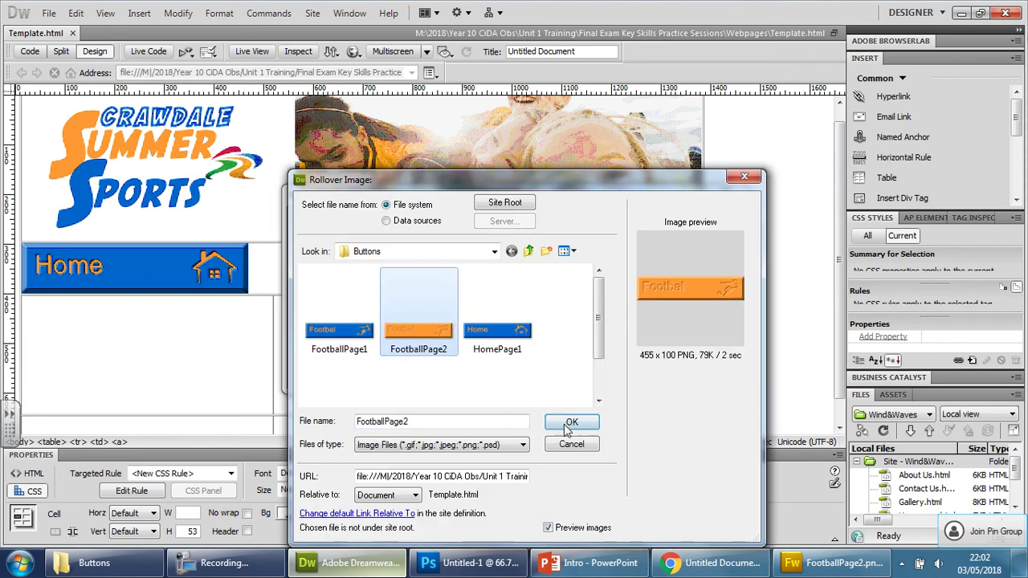
click(567, 423)
click(564, 342)
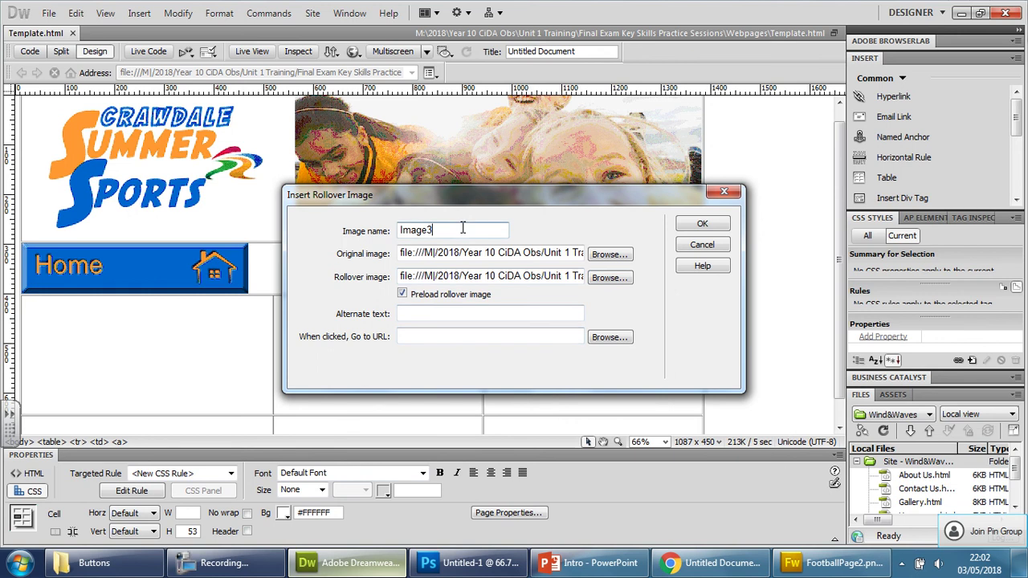
- Name the rollover image Footbal Button and insert it beside the Home button
double_click(461, 229)
text(Footbal Button)
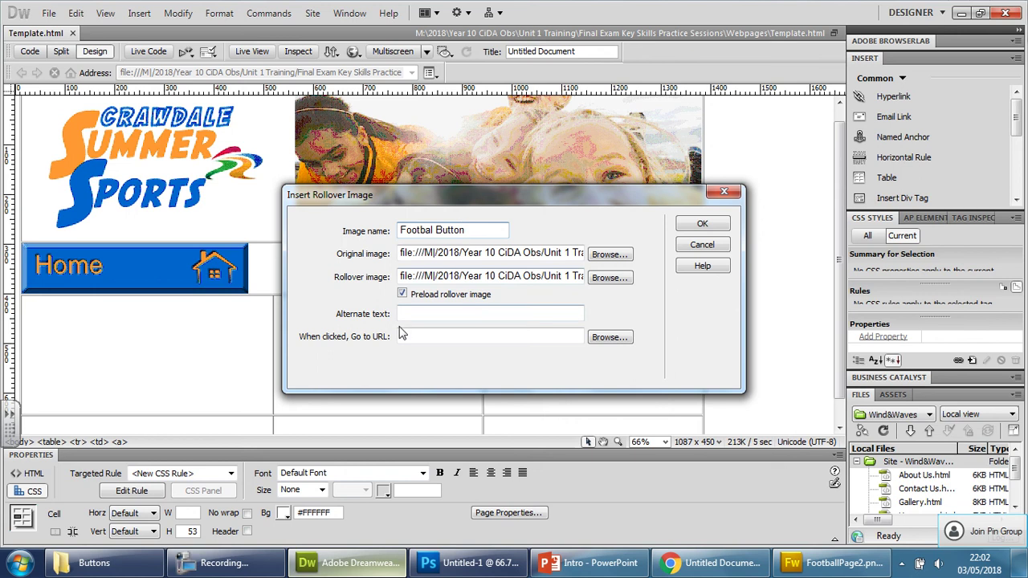
click(711, 226)
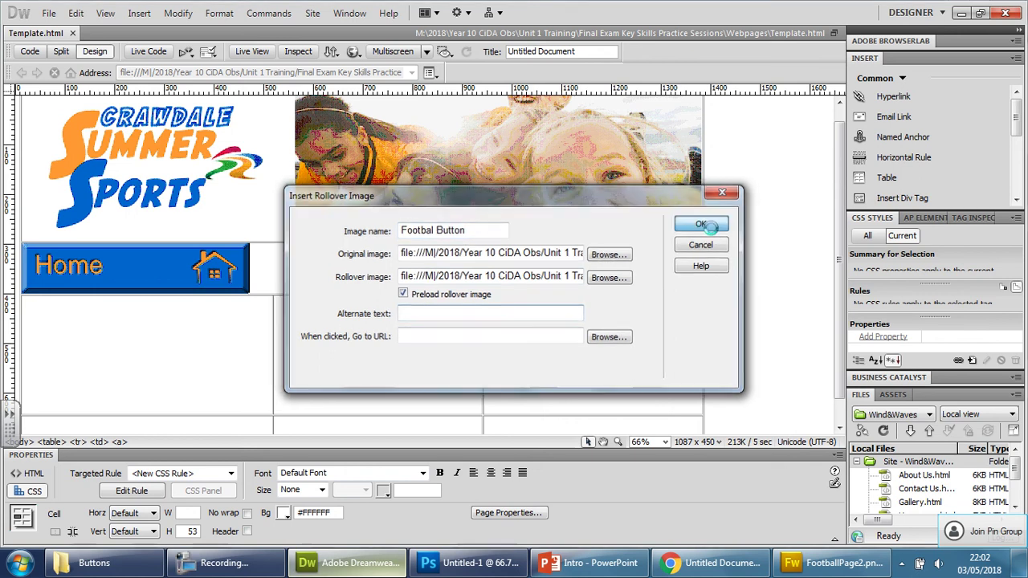
click(567, 258)
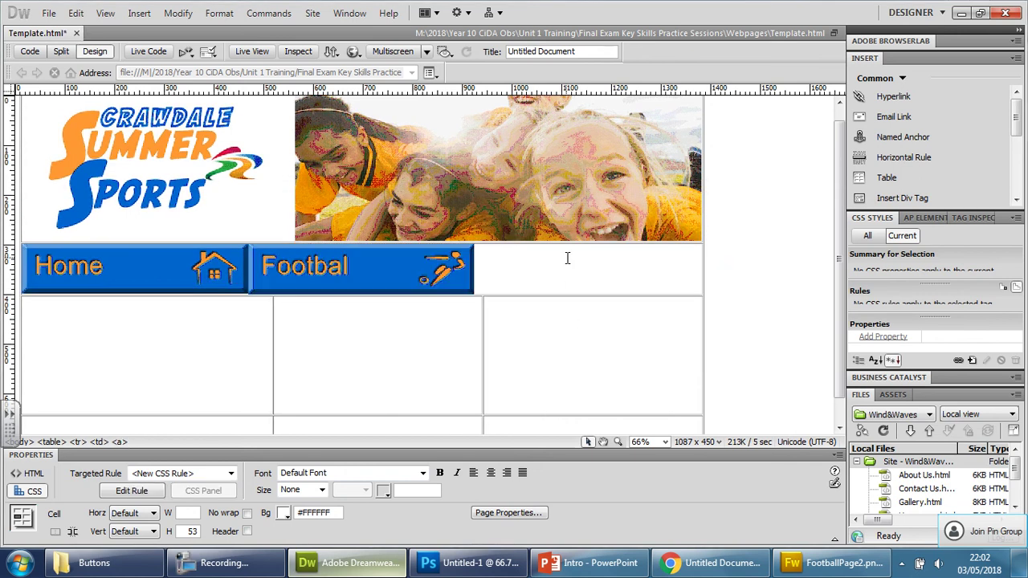
click(316, 393)
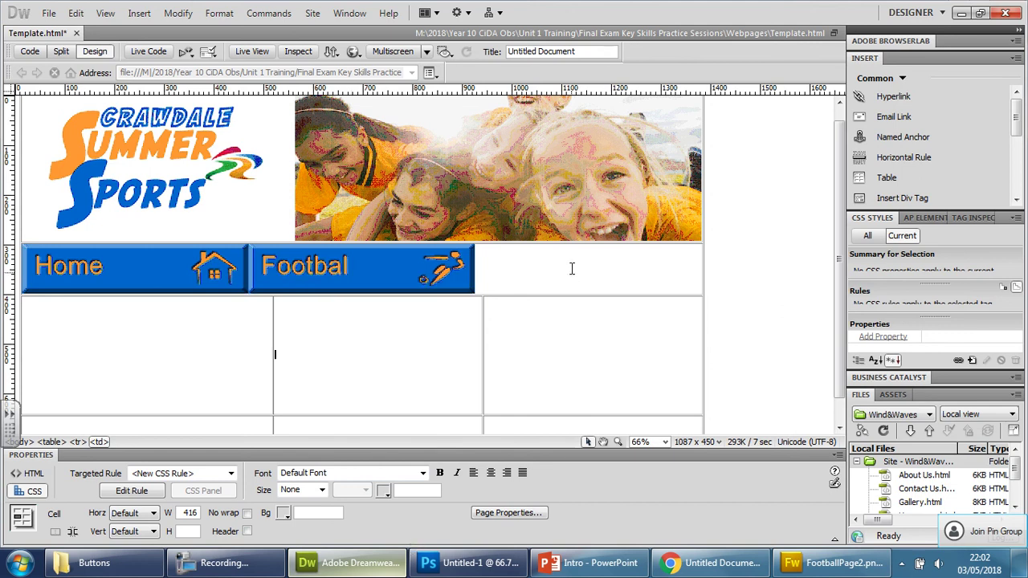
click(223, 562)
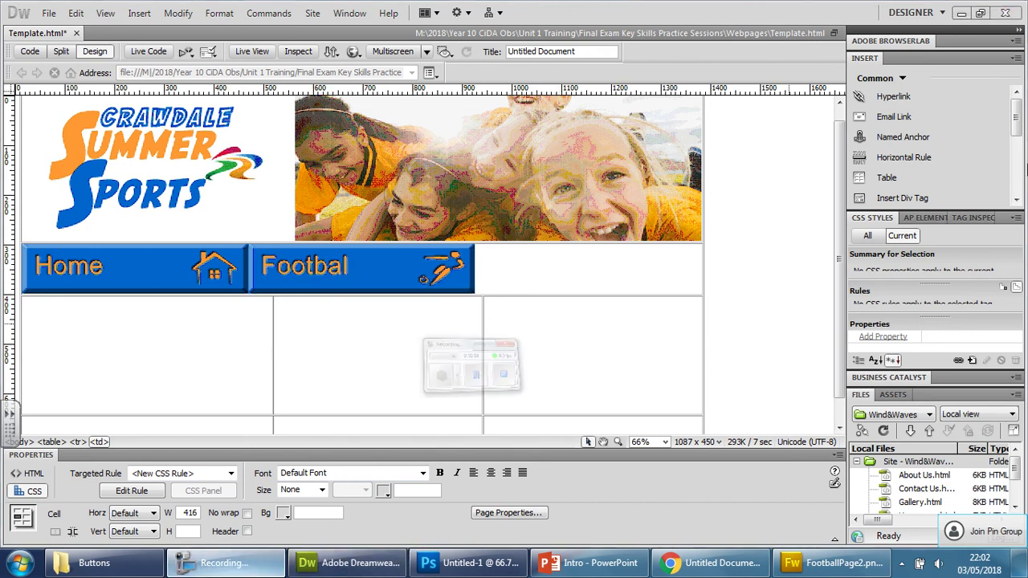
click(945, 85)
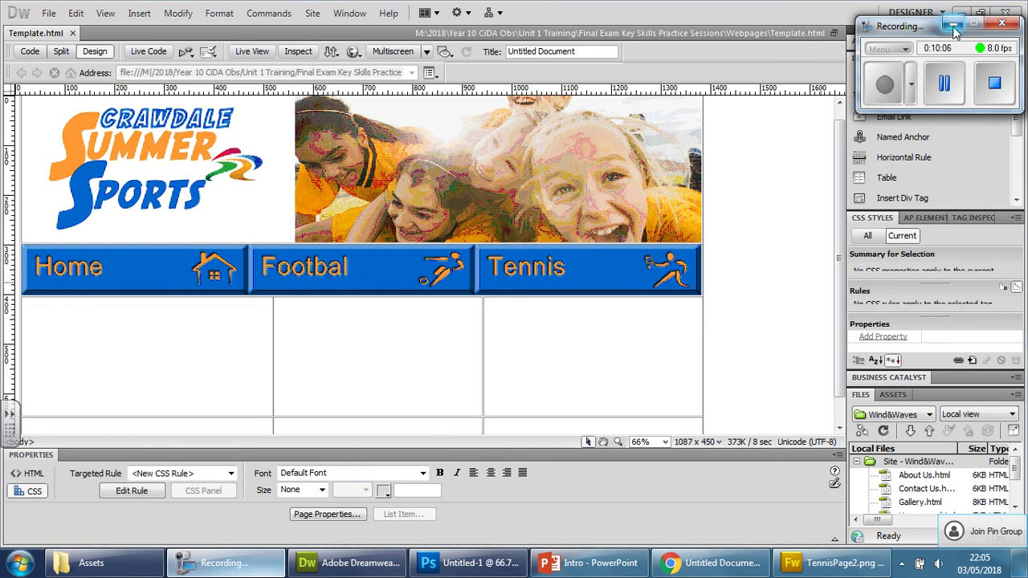
click(955, 28)
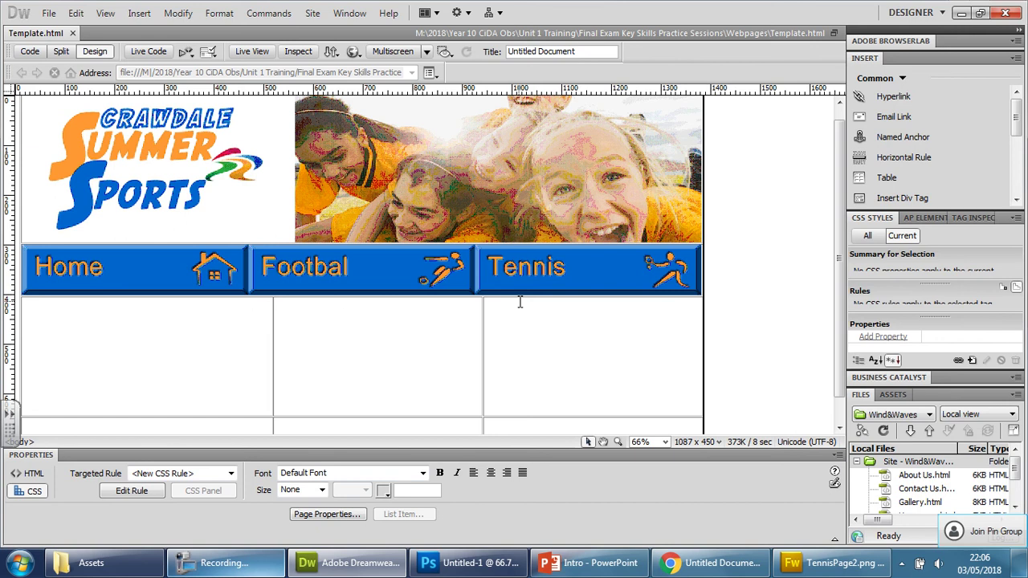
- Switch to Chrome and reload Template.html to check the navigation bar buttons
click(676, 566)
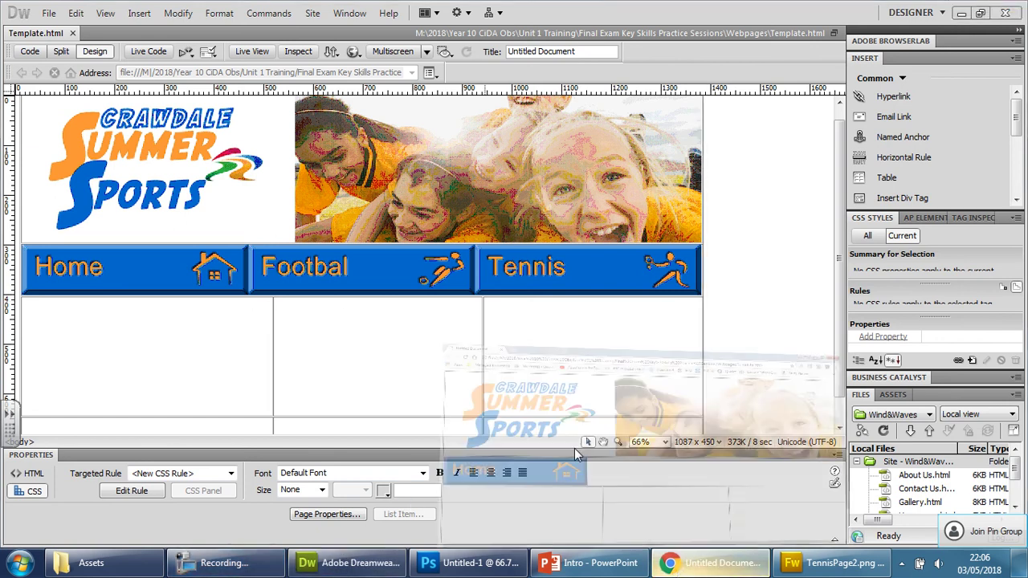
click(56, 36)
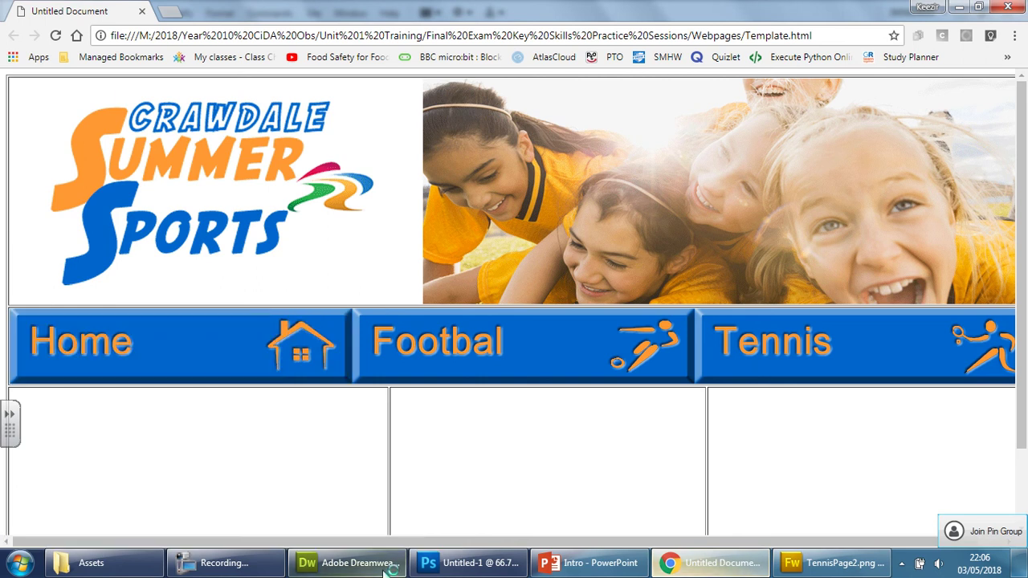
click(228, 565)
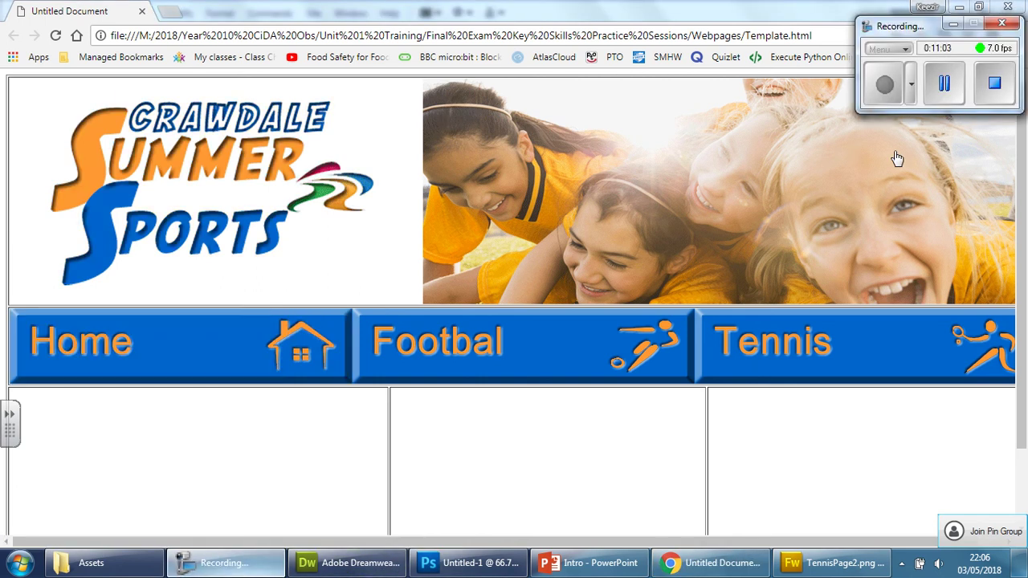